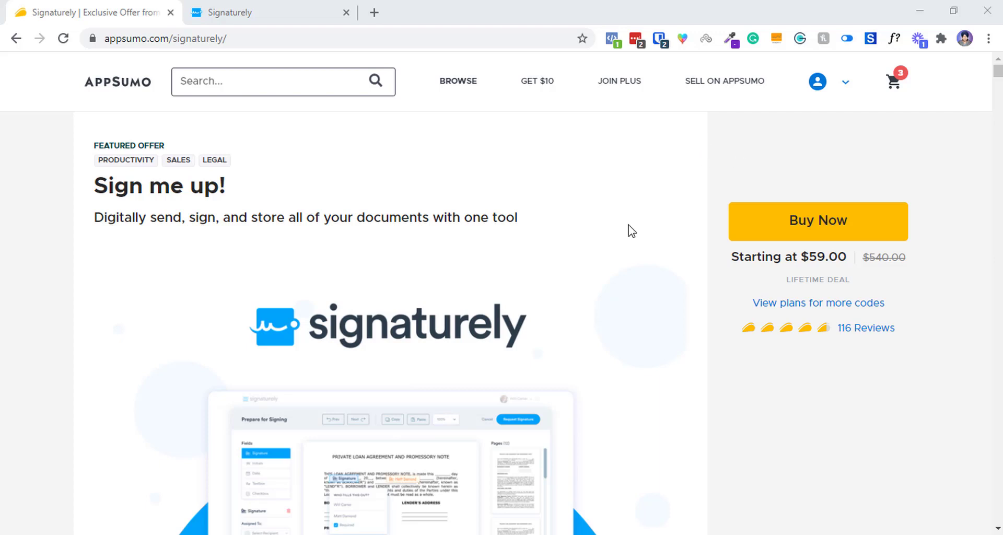
Scroll AppSumo's offer to the Deal Terms and highlight 'Signaturely Business Plan'.
{"action": "scroll", "coordinate": [887, 105], "scroll_direction": "down", "scroll_amount": 4}
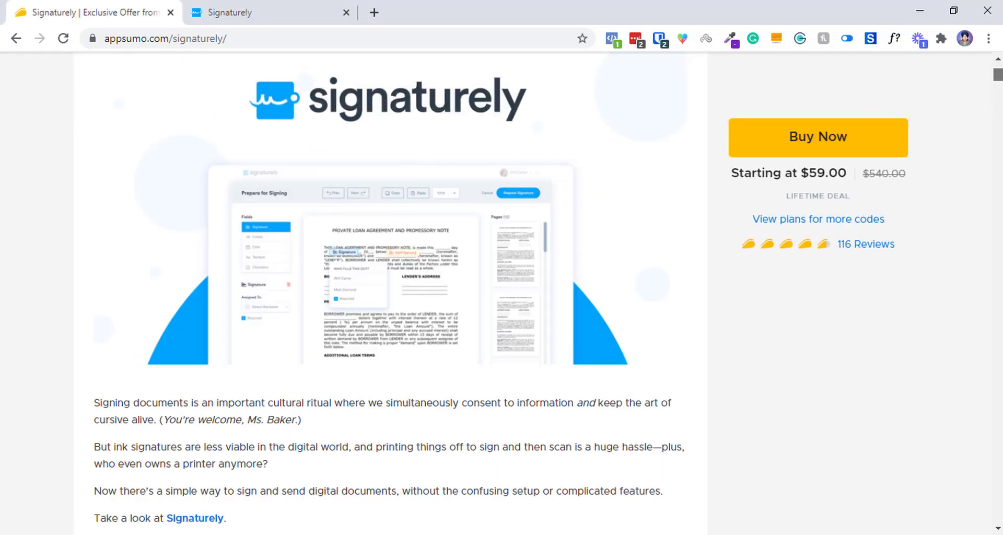
{"action": "scroll", "coordinate": [501, 292], "scroll_direction": "up", "scroll_amount": 4}
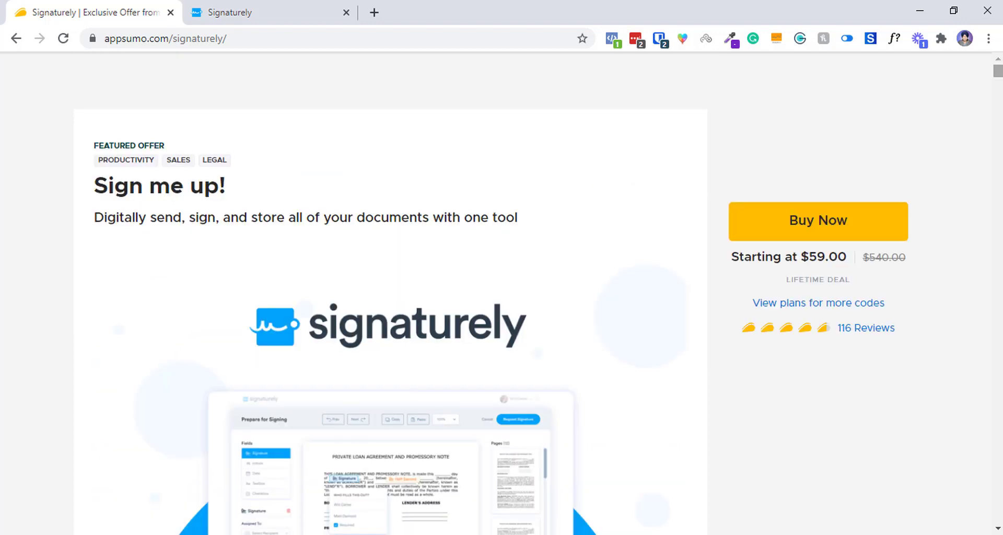
{"action": "scroll", "coordinate": [501, 293], "scroll_direction": "down", "scroll_amount": 10}
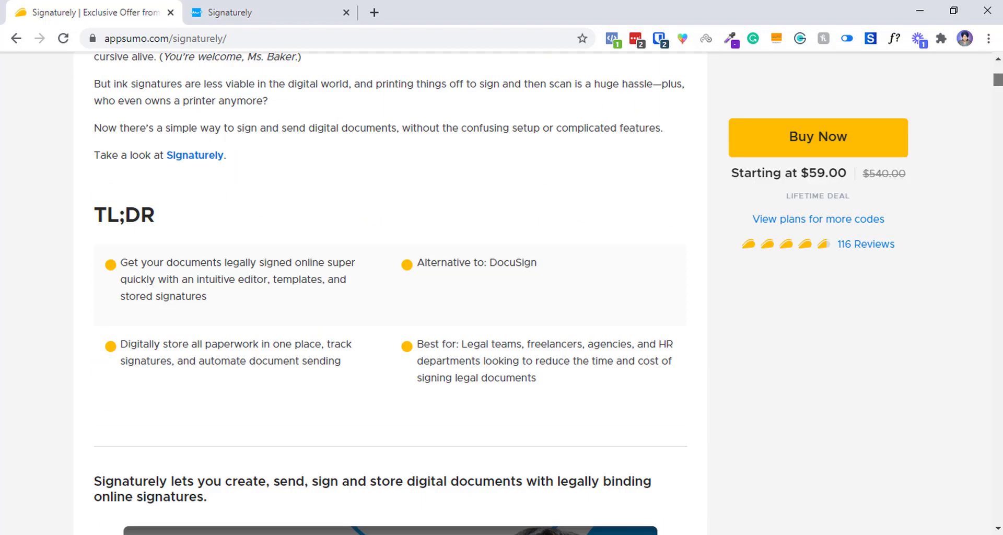
{"action": "scroll", "coordinate": [502, 292], "scroll_direction": "up", "scroll_amount": 10}
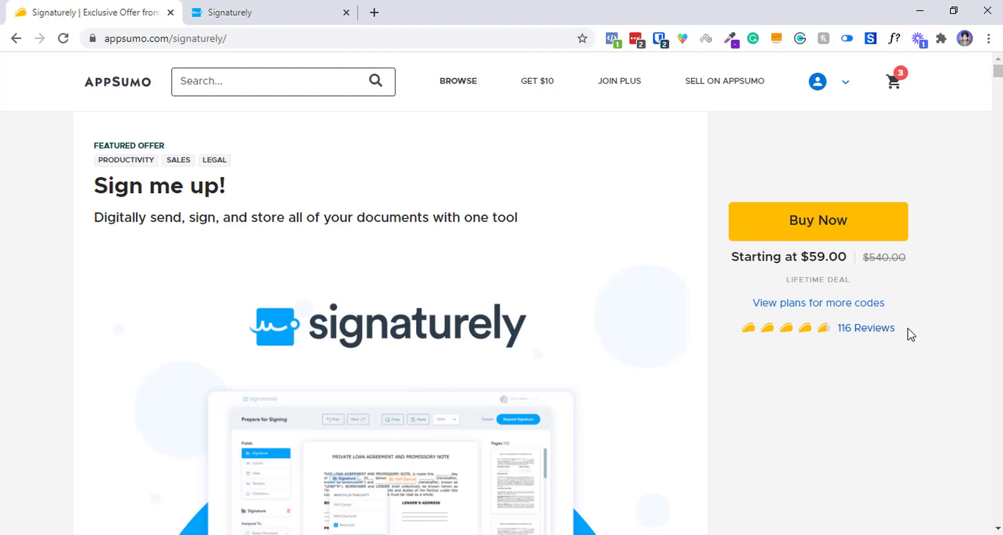
{"action": "scroll", "coordinate": [502, 293], "scroll_direction": "down", "scroll_amount": 20}
{"action": "left_click_drag", "start_coordinate": [998, 81], "coordinate": [998, 101]}
{"action": "scroll", "coordinate": [262, 145], "scroll_direction": "down", "scroll_amount": 10}
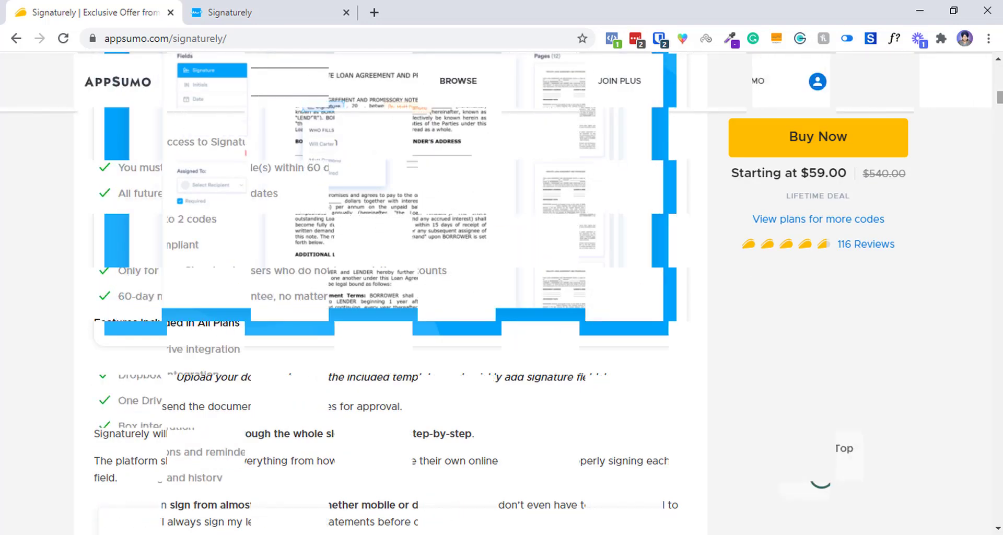
{"action": "double_click", "coordinate": [243, 143]}
{"action": "left_click", "coordinate": [218, 143]}
{"action": "left_click_drag", "start_coordinate": [218, 146], "coordinate": [375, 130]}
{"action": "left_click", "coordinate": [291, 5]}
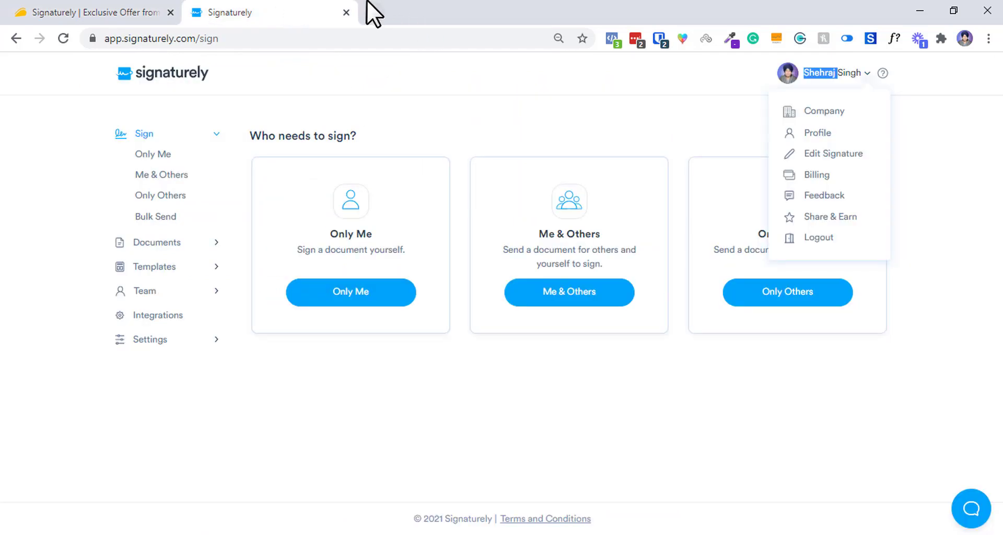
{"action": "left_click", "coordinate": [139, 8]}
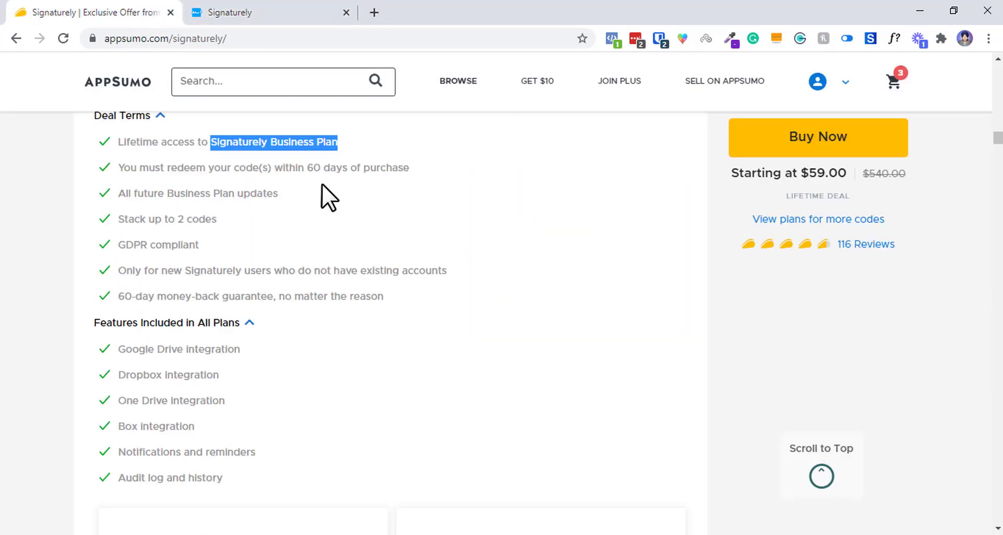
Highlight the 60-day redemption, future Business Plan updates, GDPR compliant and new-users-only terms.
{"action": "triple_click", "coordinate": [313, 168]}
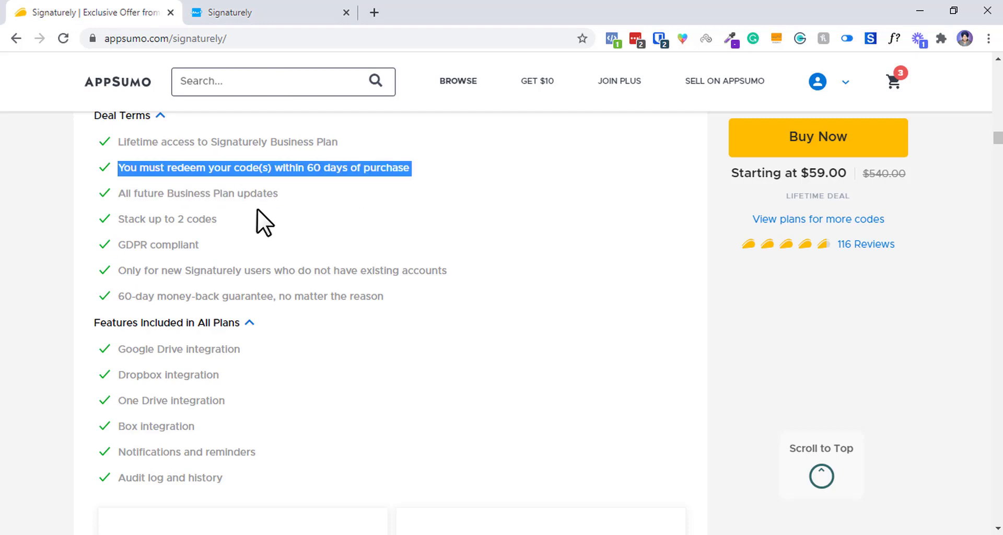
{"action": "left_click_drag", "start_coordinate": [278, 193], "coordinate": [227, 213]}
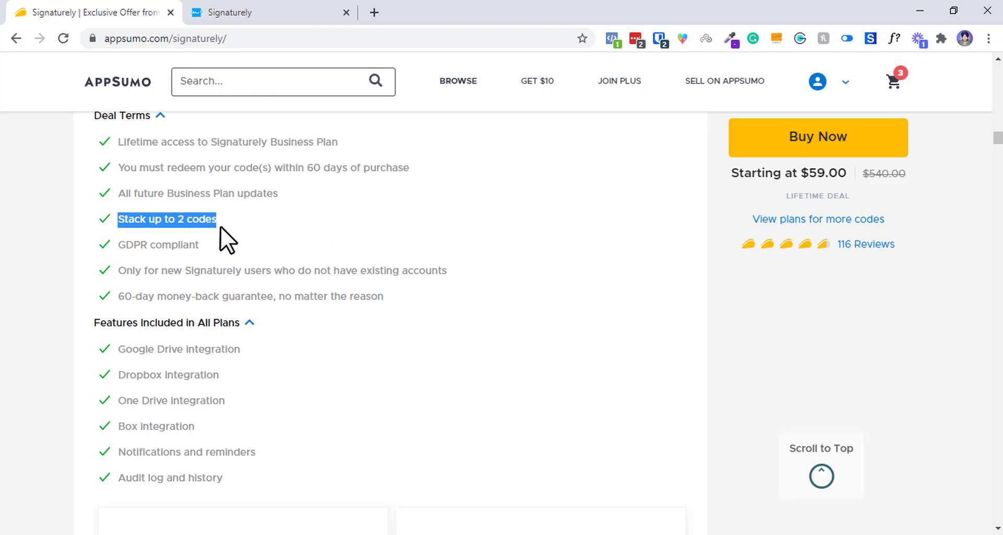
{"action": "triple_click", "coordinate": [181, 250]}
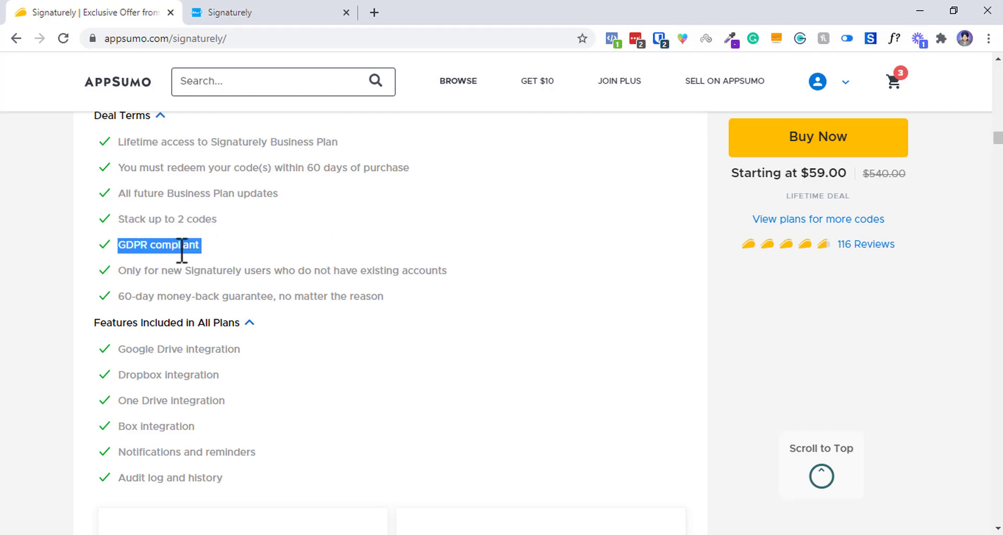
{"action": "left_click_drag", "start_coordinate": [199, 289], "coordinate": [203, 278]}
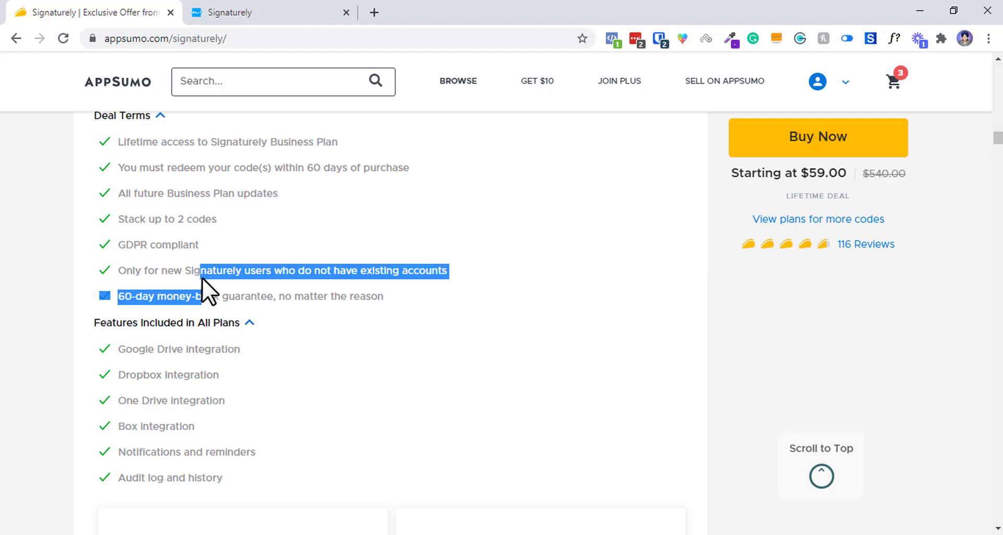
{"action": "triple_click", "coordinate": [202, 277]}
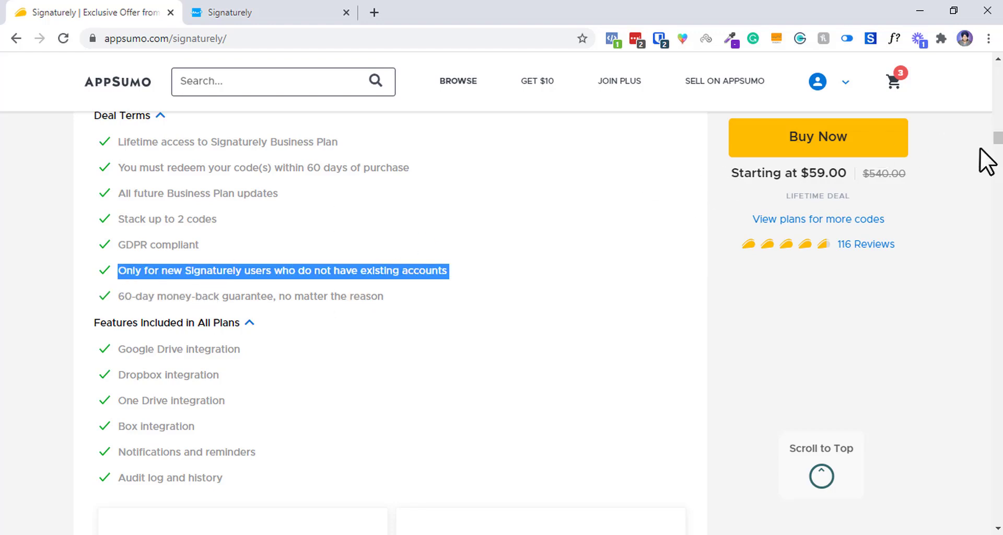
Highlight the Single plan's 3 users feature and the Double plan's $118.00 price.
{"action": "scroll", "coordinate": [1000, 152], "scroll_direction": "down", "scroll_amount": 6}
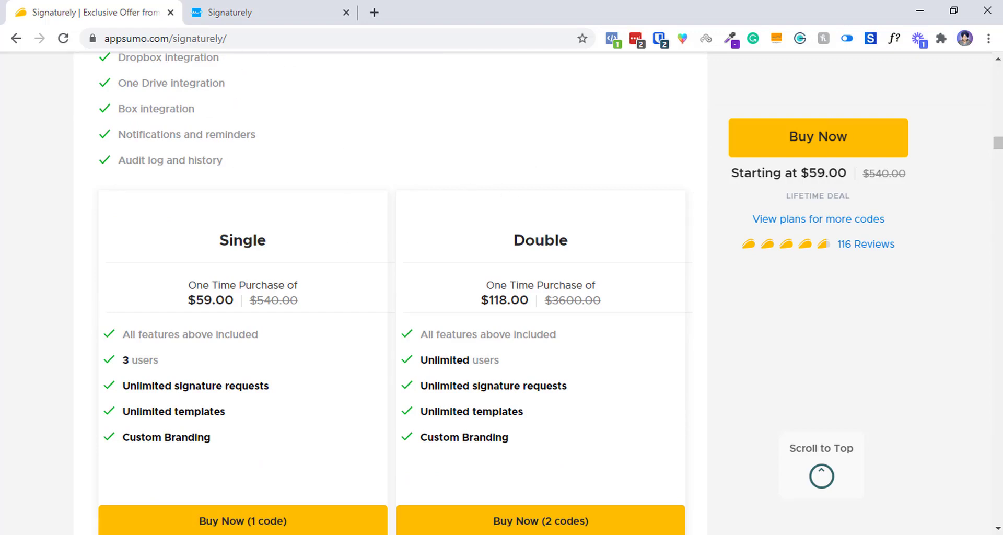
{"action": "scroll", "coordinate": [999, 151], "scroll_direction": "down", "scroll_amount": 1}
{"action": "scroll", "coordinate": [1000, 153], "scroll_direction": "down", "scroll_amount": 3}
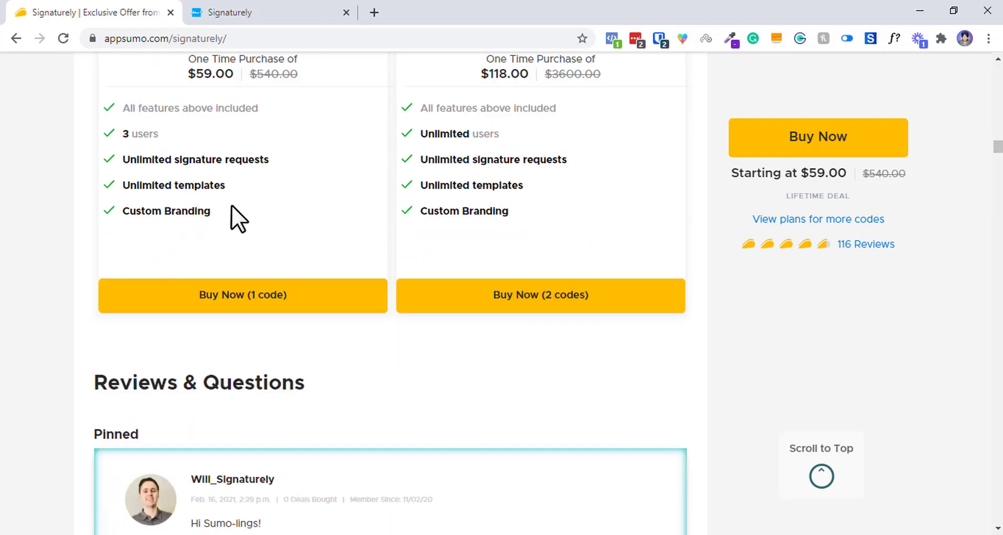
{"action": "left_click_drag", "start_coordinate": [225, 199], "coordinate": [304, 70]}
{"action": "left_click", "coordinate": [122, 273]}
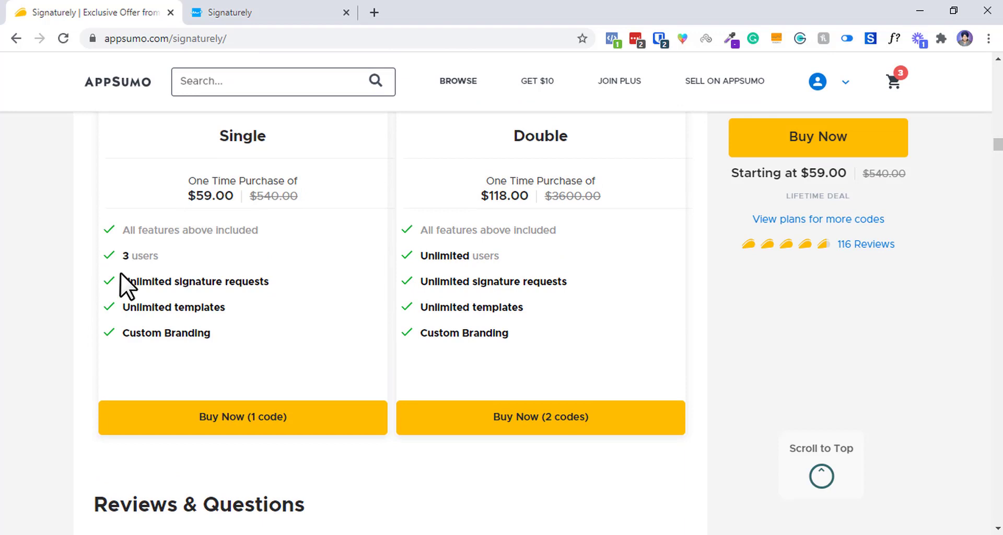
{"action": "left_click_drag", "start_coordinate": [190, 281], "coordinate": [146, 255]}
{"action": "triple_click", "coordinate": [141, 256]}
{"action": "left_click_drag", "start_coordinate": [553, 281], "coordinate": [499, 209]}
{"action": "double_click", "coordinate": [499, 198]}
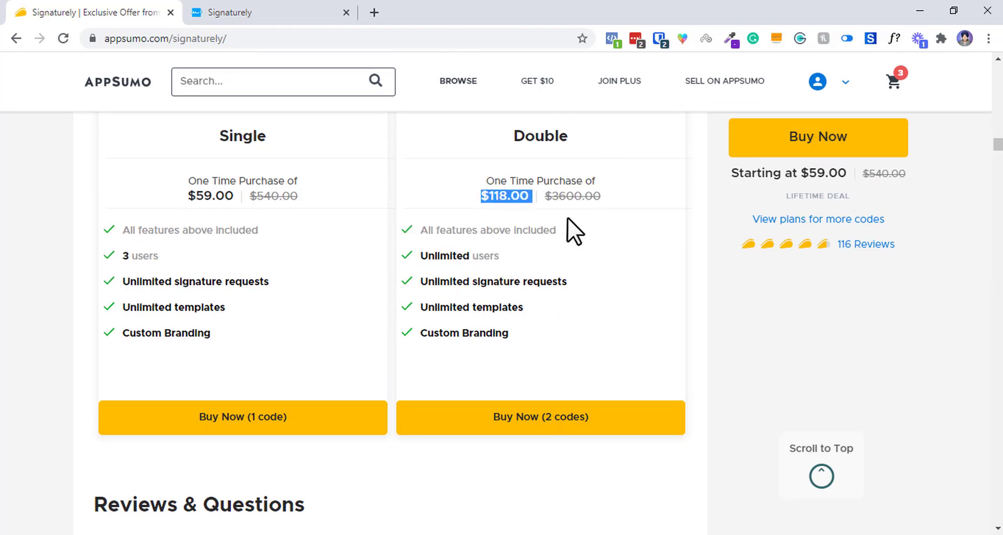
Highlight Custom Branding in the Double plan, then return to the Signaturely app.
{"action": "scroll", "coordinate": [998, 245], "scroll_direction": "down", "scroll_amount": 1}
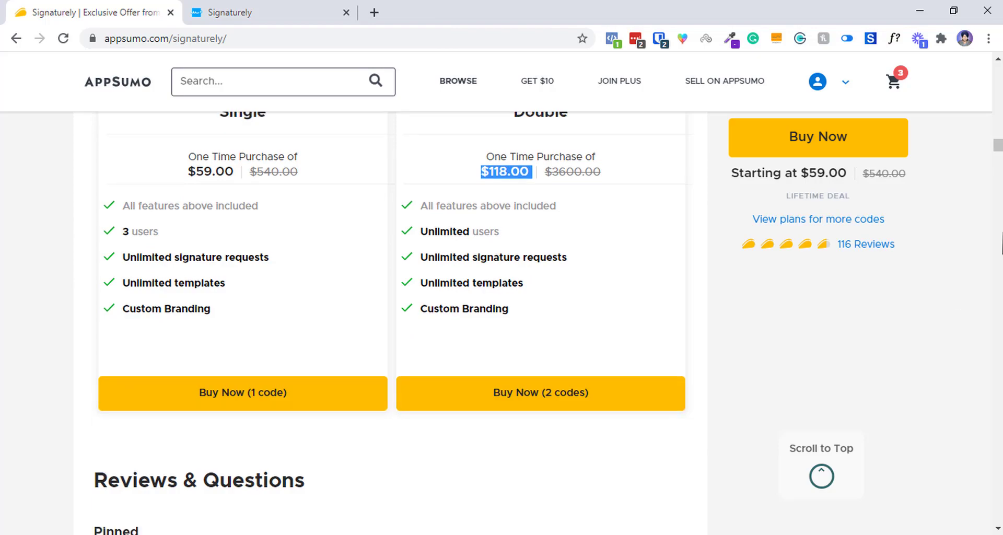
{"action": "scroll", "coordinate": [1001, 243], "scroll_direction": "down", "scroll_amount": 15}
{"action": "scroll", "coordinate": [1001, 209], "scroll_direction": "up", "scroll_amount": 16}
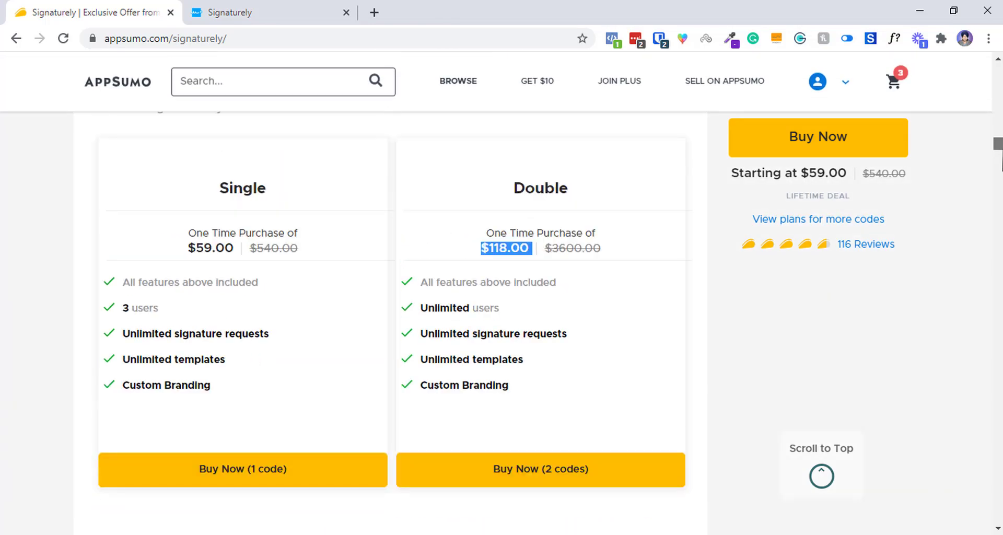
{"action": "triple_click", "coordinate": [490, 374]}
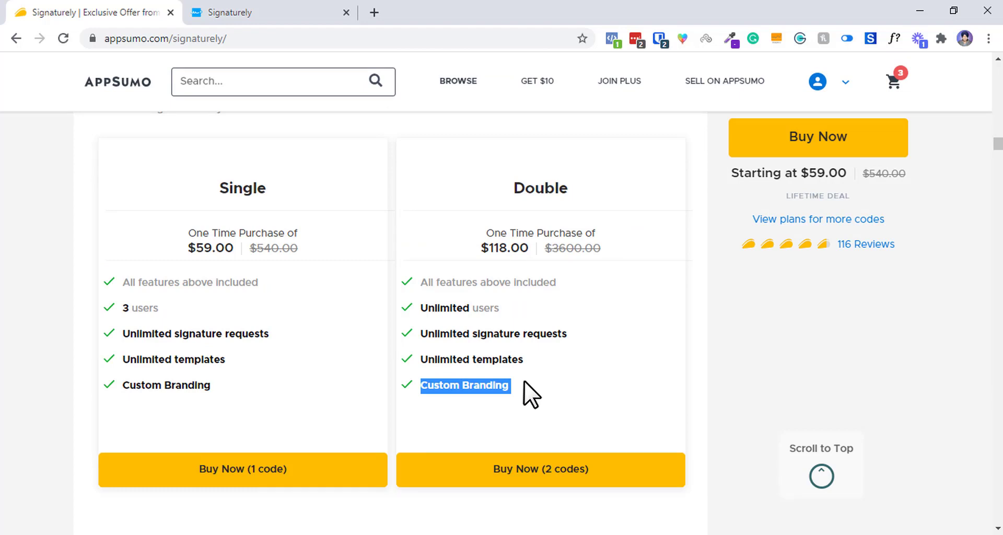
{"action": "left_click", "coordinate": [240, 10]}
Move Signaturely to the first tab, close the AppSumo page and dismiss the account menu.
{"action": "key", "text": "ctrl+shift+Page_Up"}
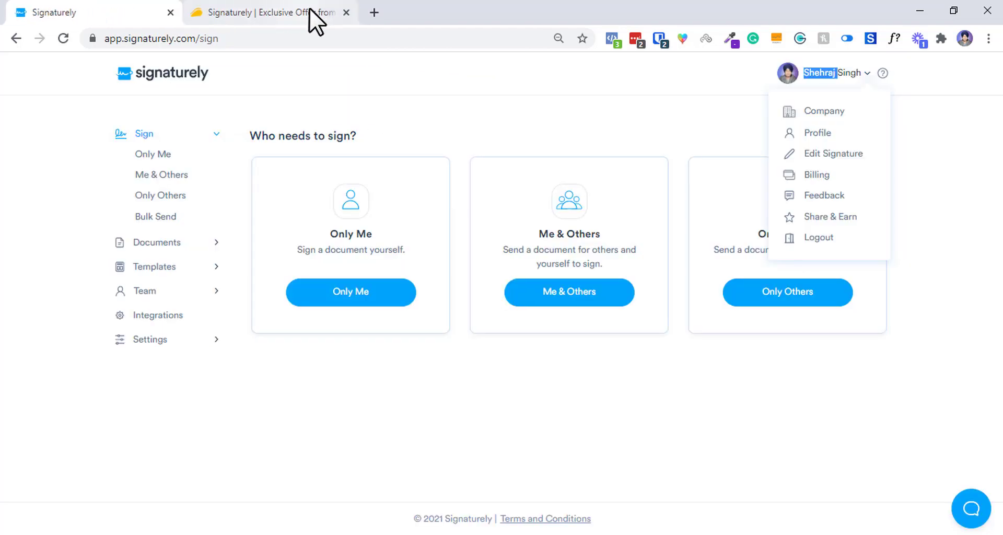
{"action": "left_click", "coordinate": [346, 12]}
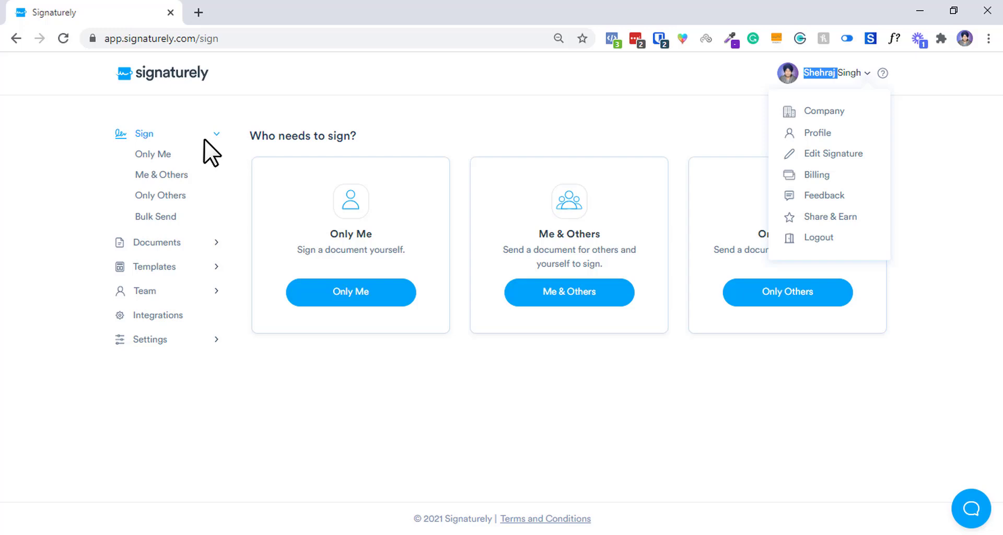
{"action": "left_click", "coordinate": [424, 121]}
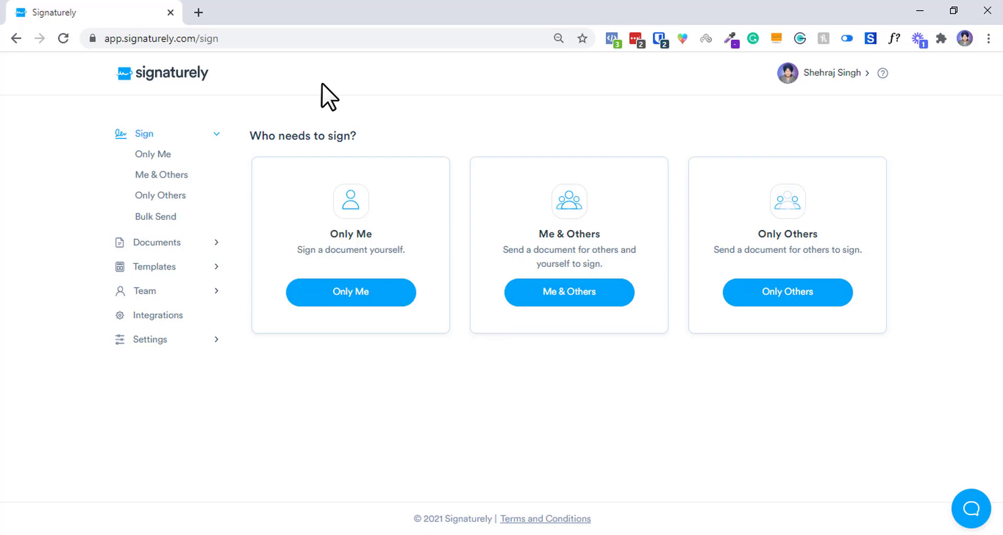
Browse Only Me, Me & Others, Only Others and Bulk Send, then open Documents.
{"action": "left_click", "coordinate": [160, 154]}
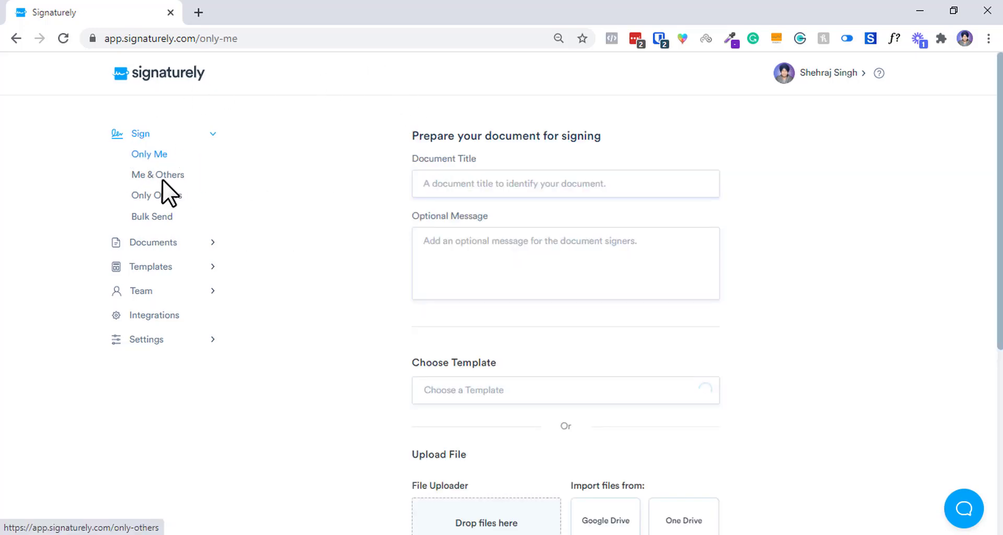
{"action": "left_click", "coordinate": [179, 174]}
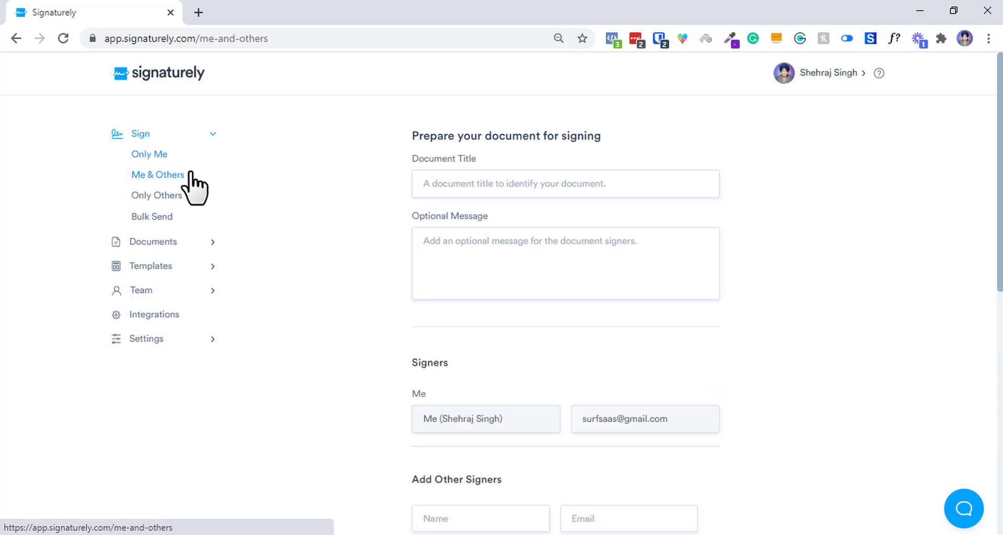
{"action": "left_click", "coordinate": [157, 195]}
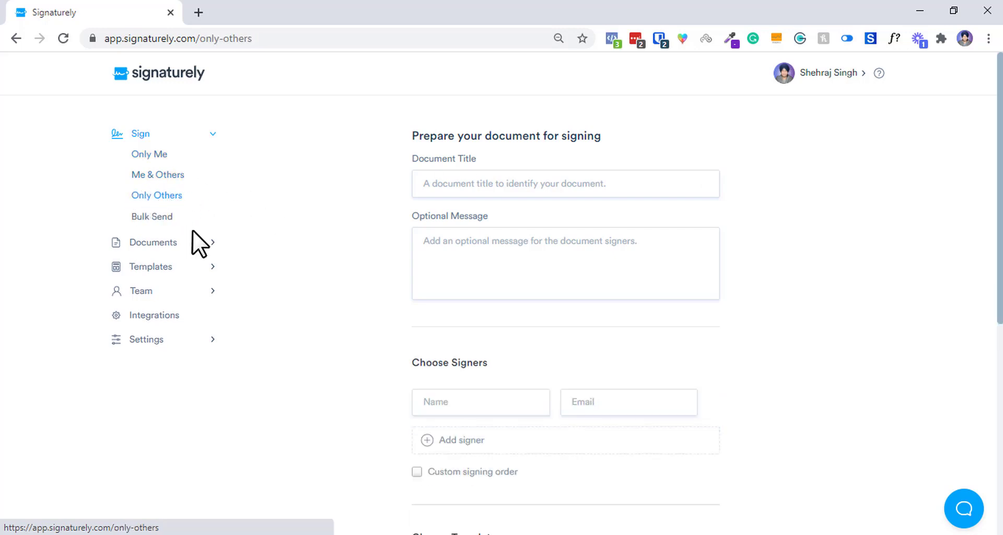
{"action": "left_click", "coordinate": [152, 216]}
{"action": "scroll", "coordinate": [611, 262], "scroll_direction": "down", "scroll_amount": 3}
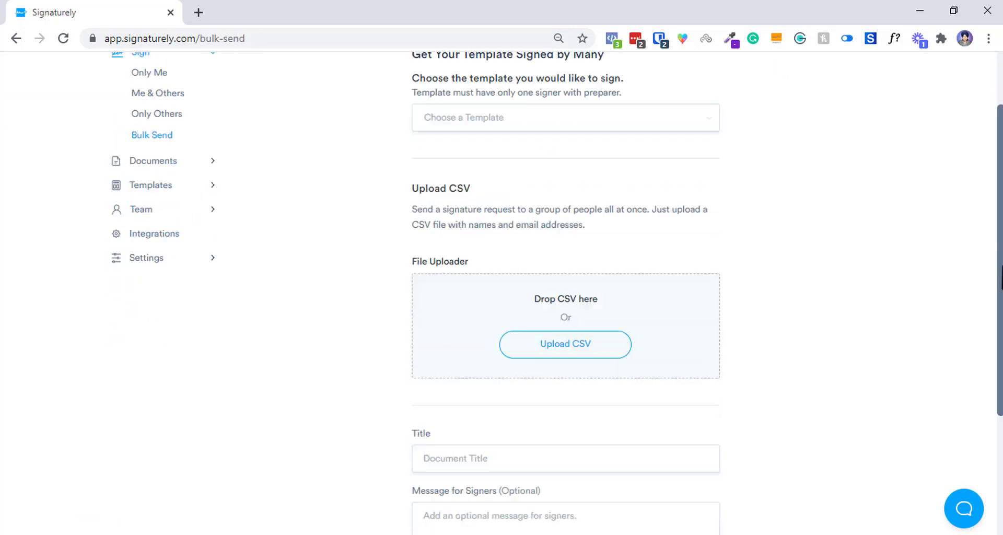
{"action": "scroll", "coordinate": [499, 156], "scroll_direction": "up", "scroll_amount": 3}
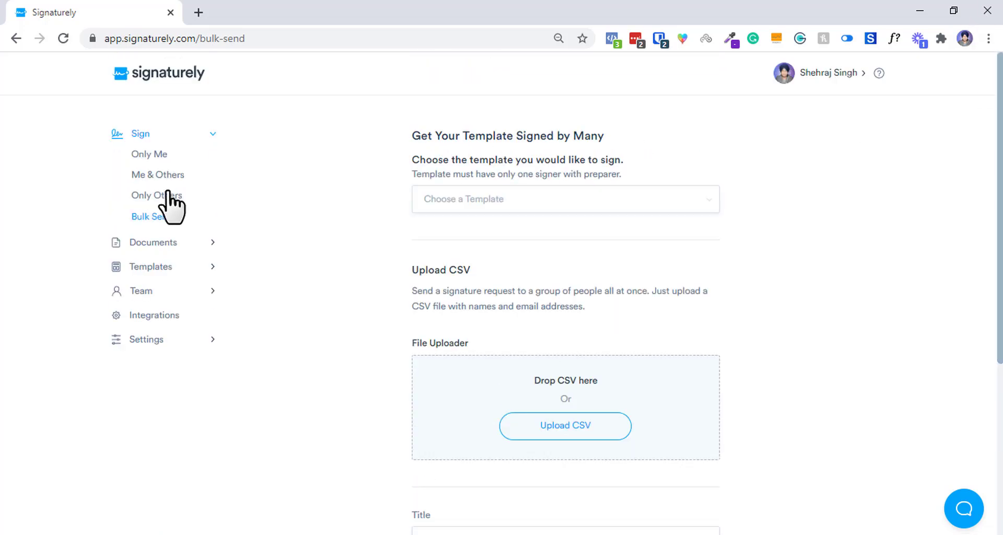
{"action": "left_click", "coordinate": [172, 241]}
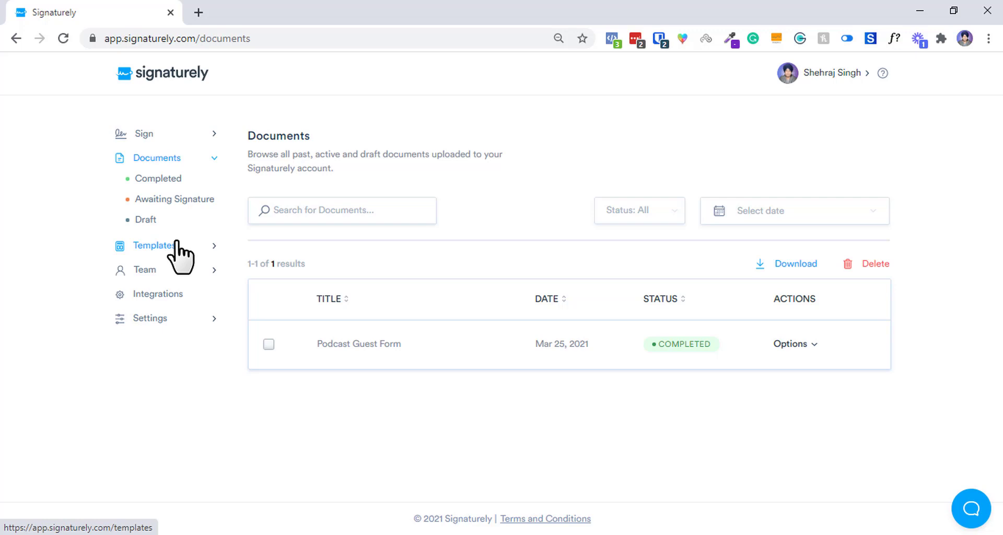
Check the Awaiting Signature and Draft lists, then open Templates showing Podcast Guest Release Form.
{"action": "left_click", "coordinate": [146, 135]}
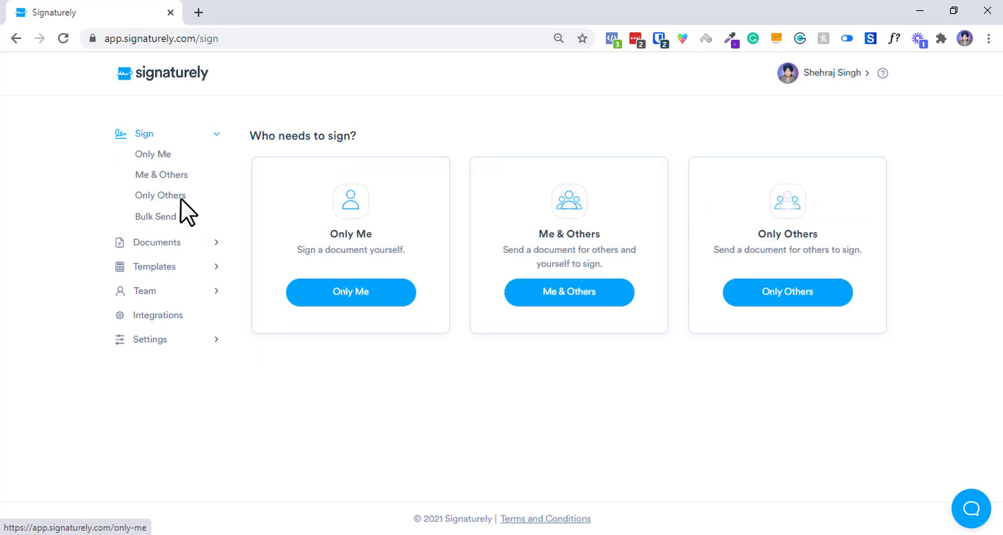
{"action": "left_click", "coordinate": [179, 245]}
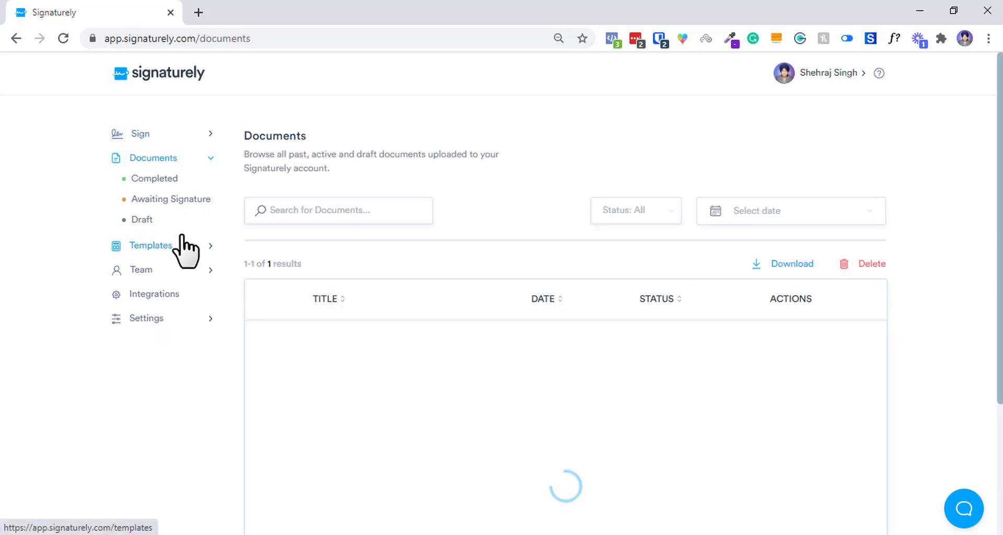
{"action": "left_click", "coordinate": [162, 199]}
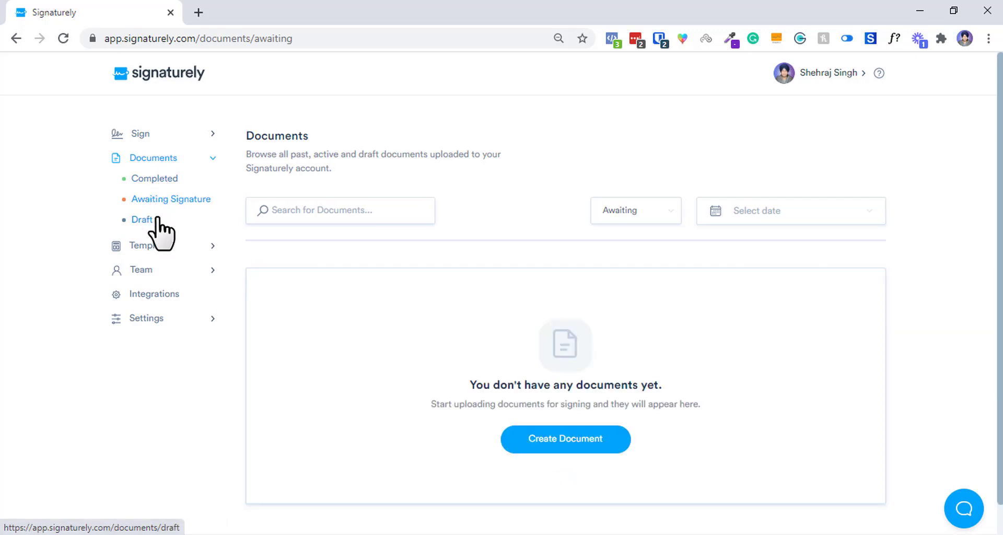
{"action": "left_click", "coordinate": [158, 220]}
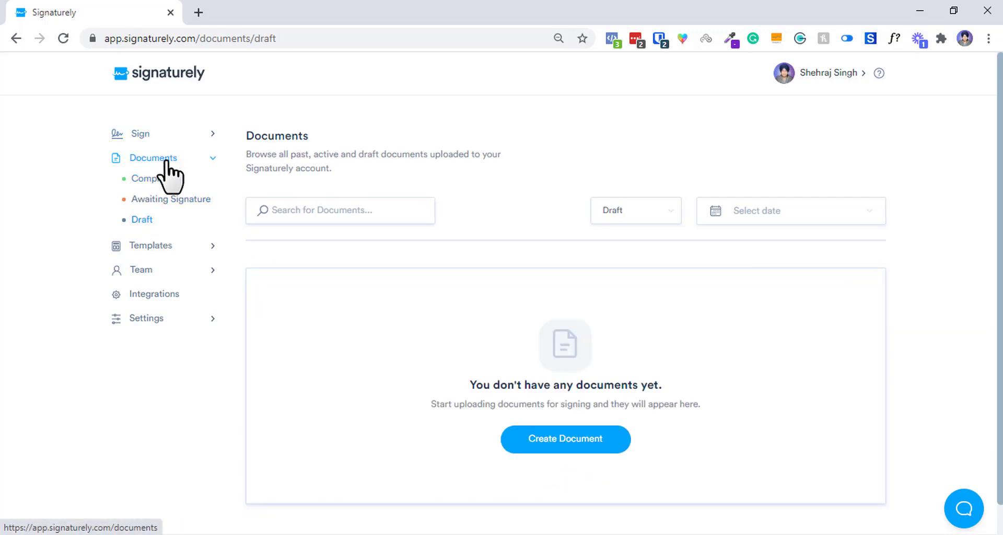
{"action": "left_click", "coordinate": [161, 159]}
{"action": "left_click", "coordinate": [171, 184]}
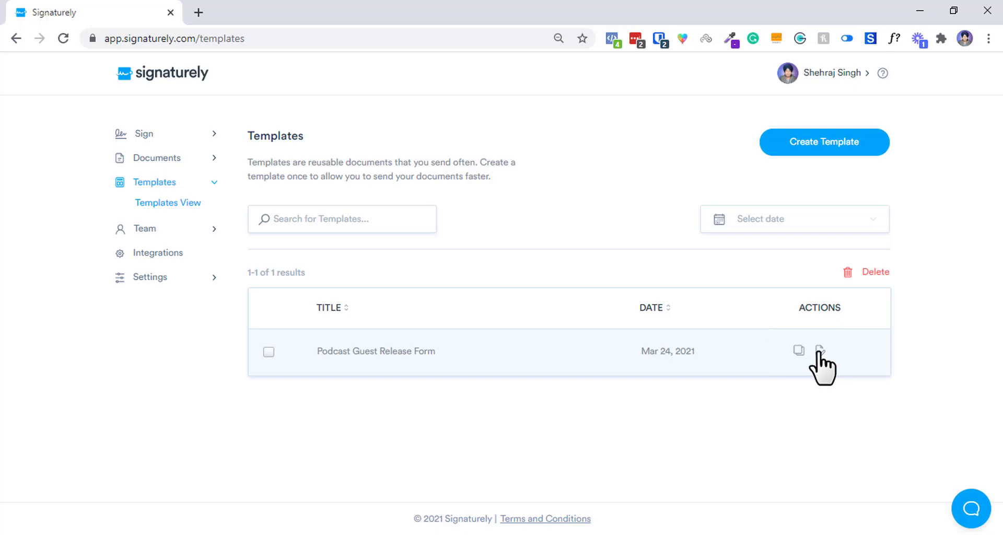
Open the Podcast Guest Release Form template for editing and inspect its name.
{"action": "left_click", "coordinate": [819, 350]}
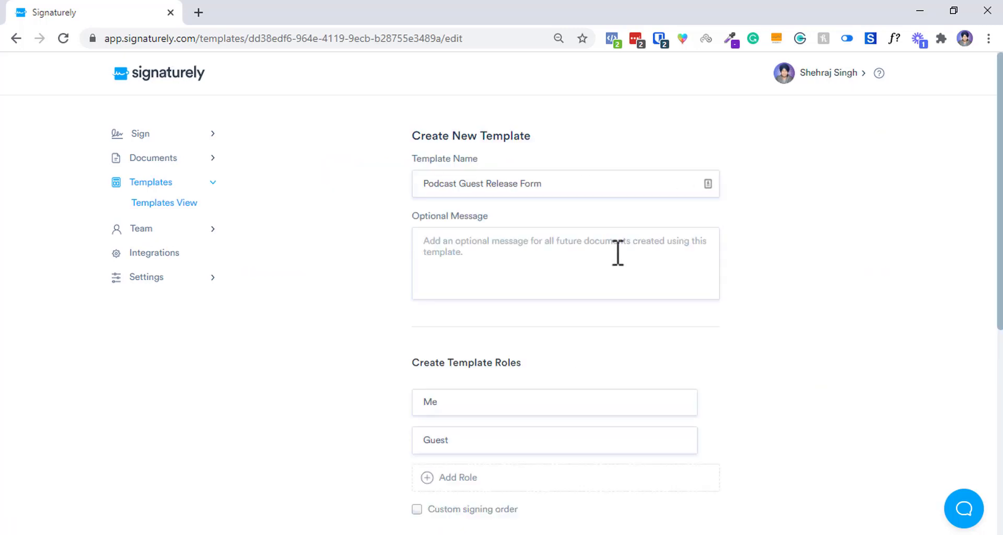
{"action": "scroll", "coordinate": [615, 253], "scroll_direction": "down", "scroll_amount": 3}
{"action": "scroll", "coordinate": [562, 157], "scroll_direction": "up", "scroll_amount": 3}
{"action": "double_click", "coordinate": [569, 186]}
{"action": "left_click_drag", "start_coordinate": [570, 185], "coordinate": [404, 196]}
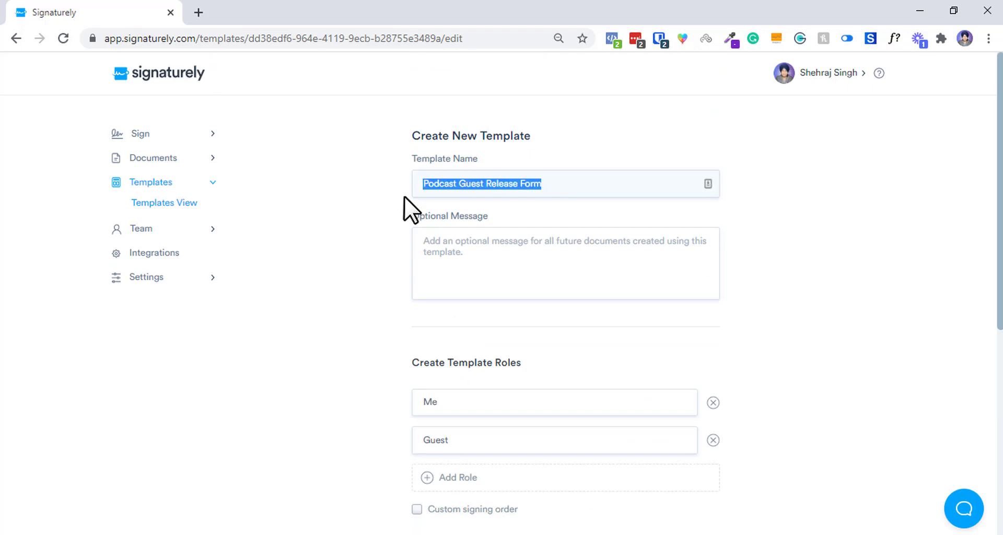
{"action": "left_click", "coordinate": [459, 197]}
{"action": "triple_click", "coordinate": [459, 196]}
{"action": "left_click", "coordinate": [402, 189]}
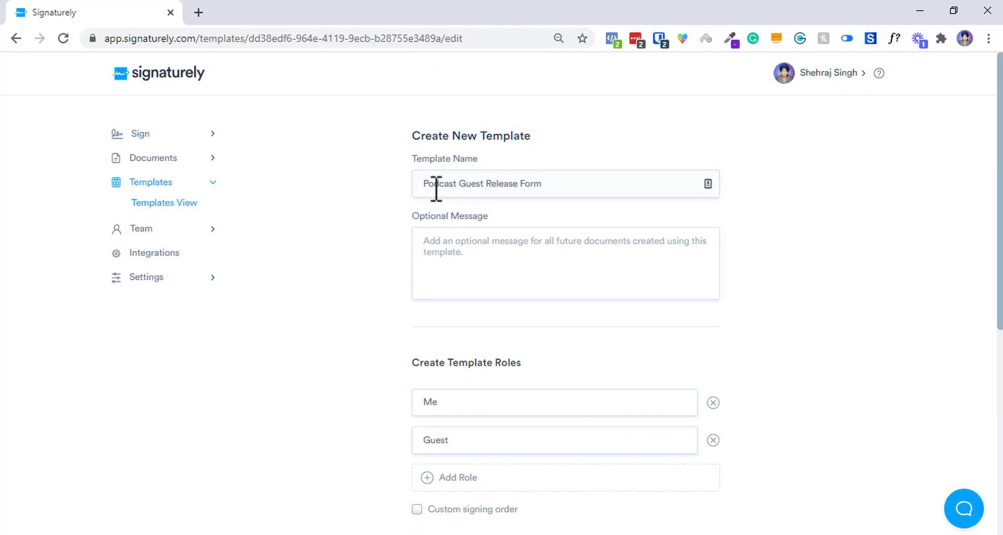
Review the template's Me role and scroll down to the uploaded file.
{"action": "scroll", "coordinate": [801, 168], "scroll_direction": "down", "scroll_amount": 1}
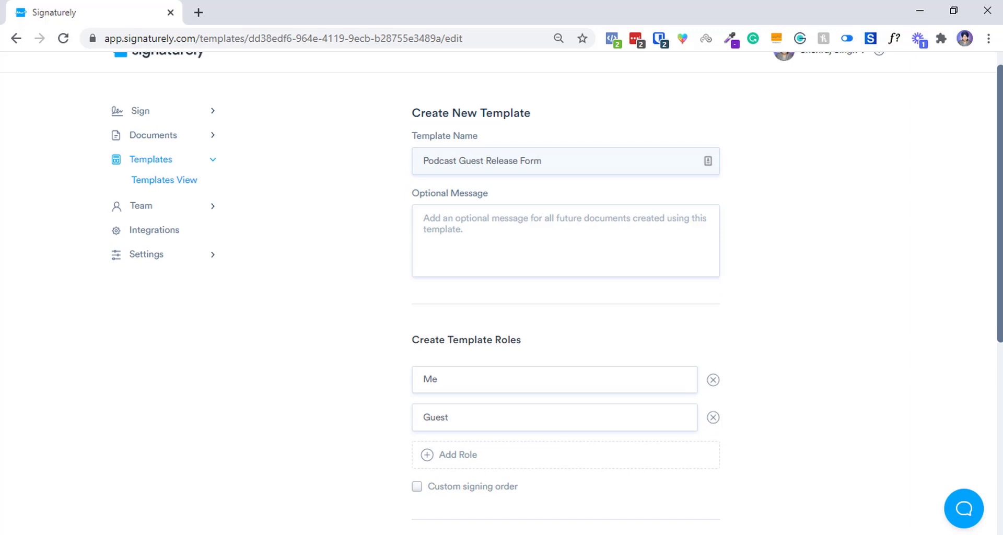
{"action": "scroll", "coordinate": [459, 307], "scroll_direction": "down", "scroll_amount": 2}
{"action": "double_click", "coordinate": [455, 277]}
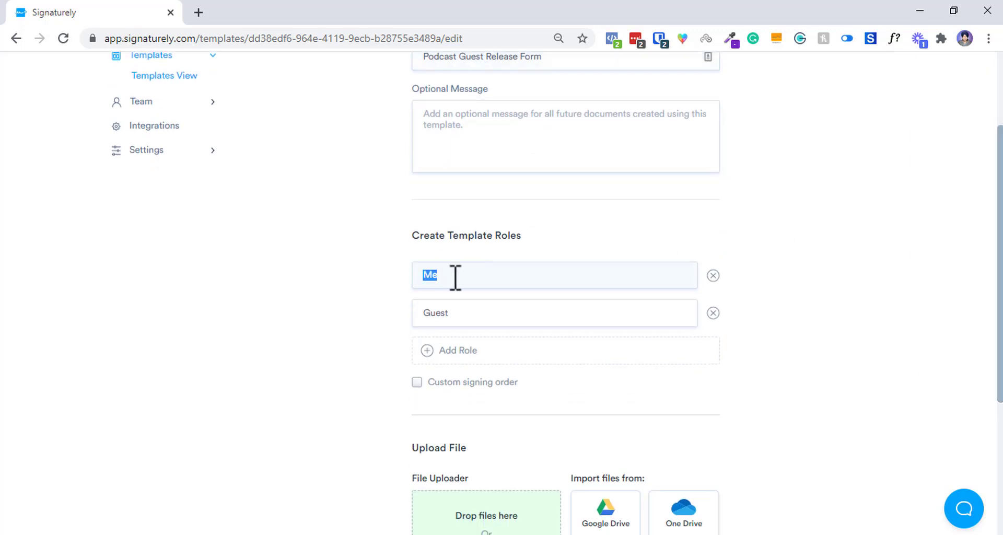
{"action": "left_click", "coordinate": [506, 319]}
{"action": "scroll", "coordinate": [784, 314], "scroll_direction": "down", "scroll_amount": 3}
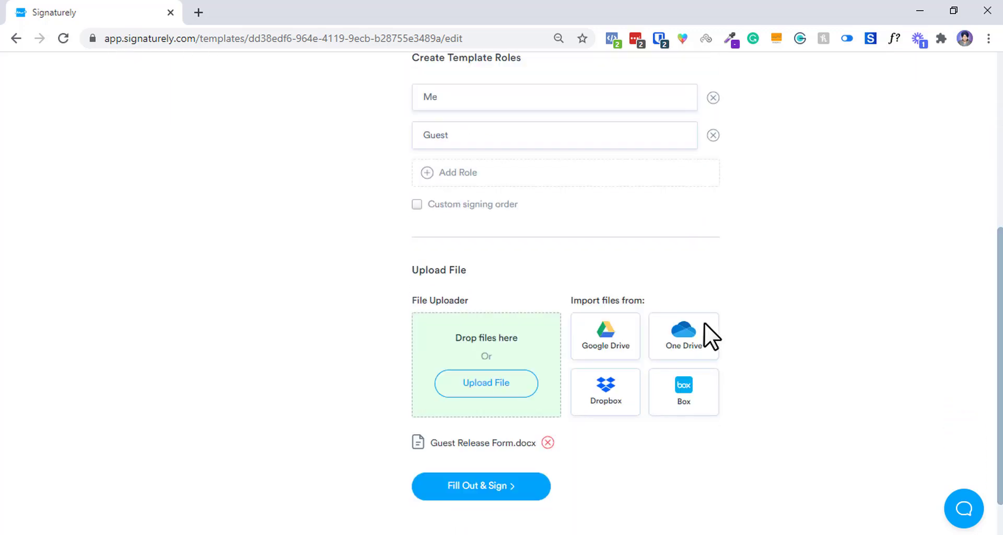
{"action": "scroll", "coordinate": [683, 303], "scroll_direction": "down", "scroll_amount": 1}
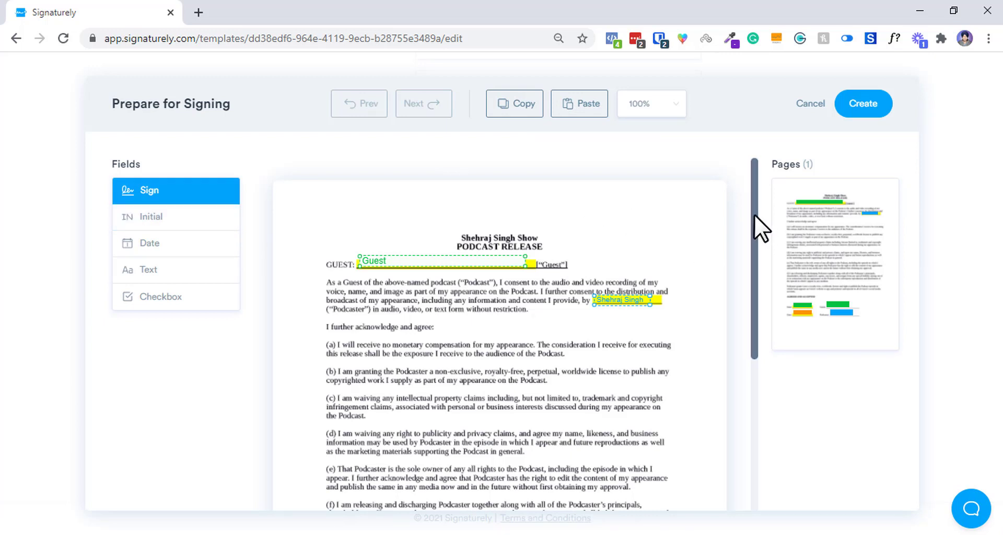
Widen the podcaster's name field on the release form and save the template with Create.
{"action": "scroll", "coordinate": [755, 214], "scroll_direction": "down", "scroll_amount": 1}
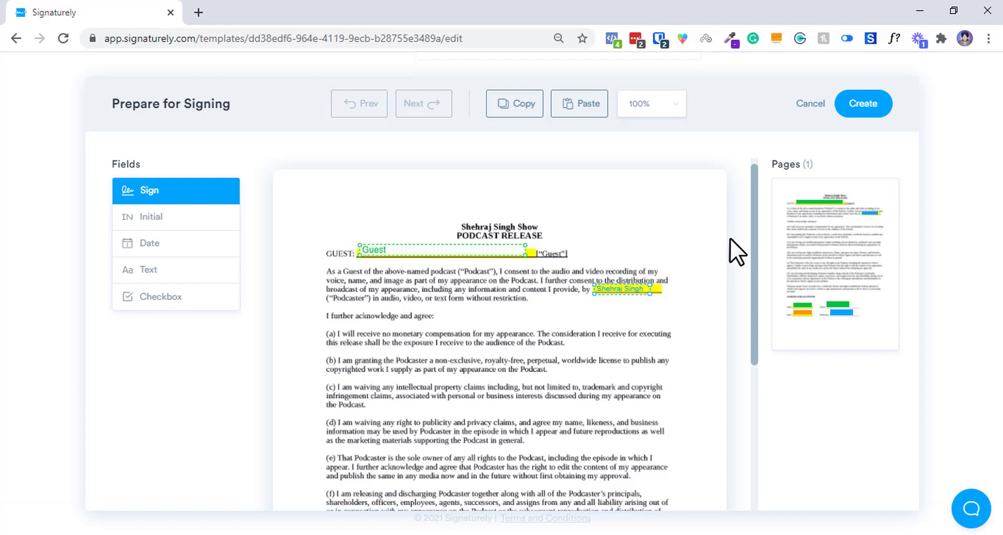
{"action": "scroll", "coordinate": [758, 243], "scroll_direction": "down", "scroll_amount": 3}
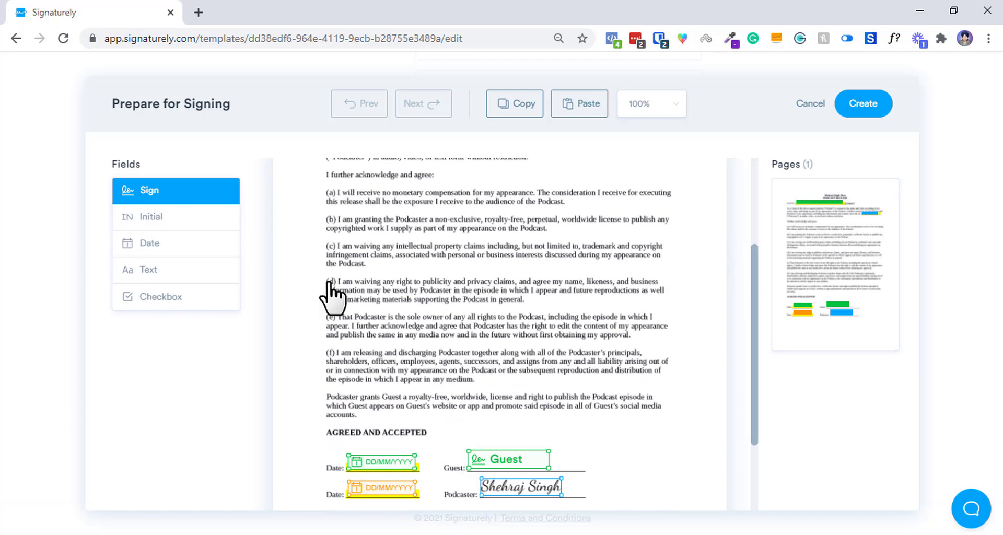
{"action": "left_click_drag", "start_coordinate": [756, 296], "coordinate": [756, 249]}
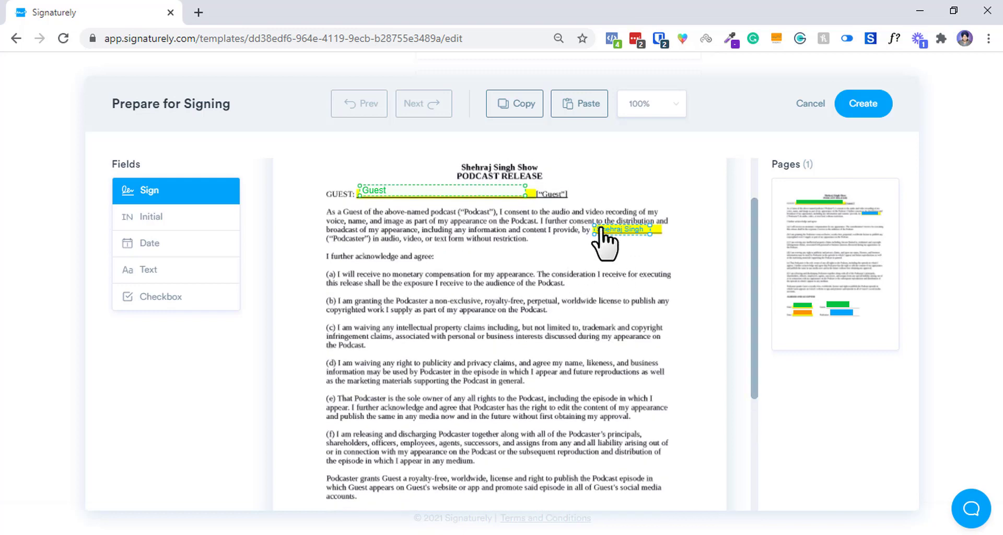
{"action": "left_click_drag", "start_coordinate": [649, 225], "coordinate": [656, 225]}
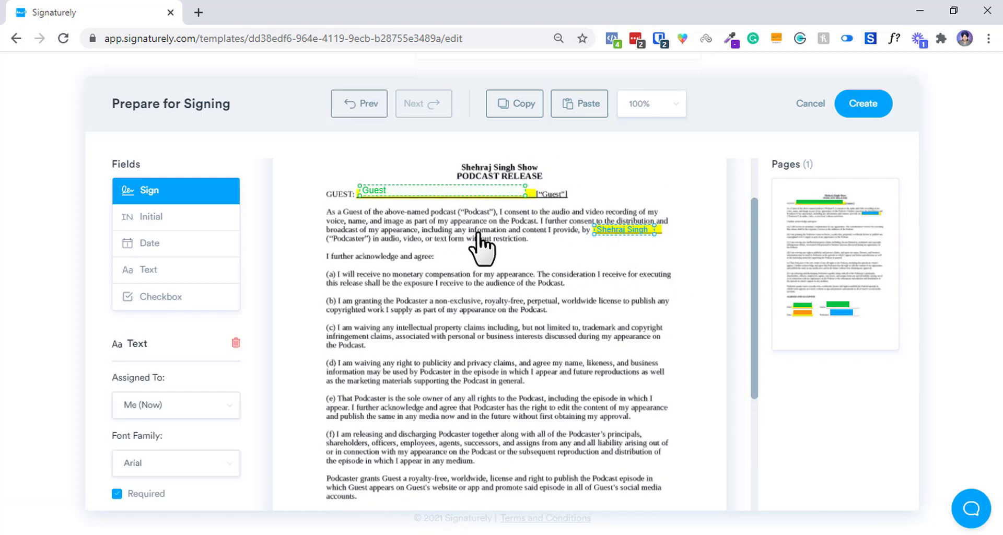
{"action": "left_click_drag", "start_coordinate": [751, 216], "coordinate": [754, 371]}
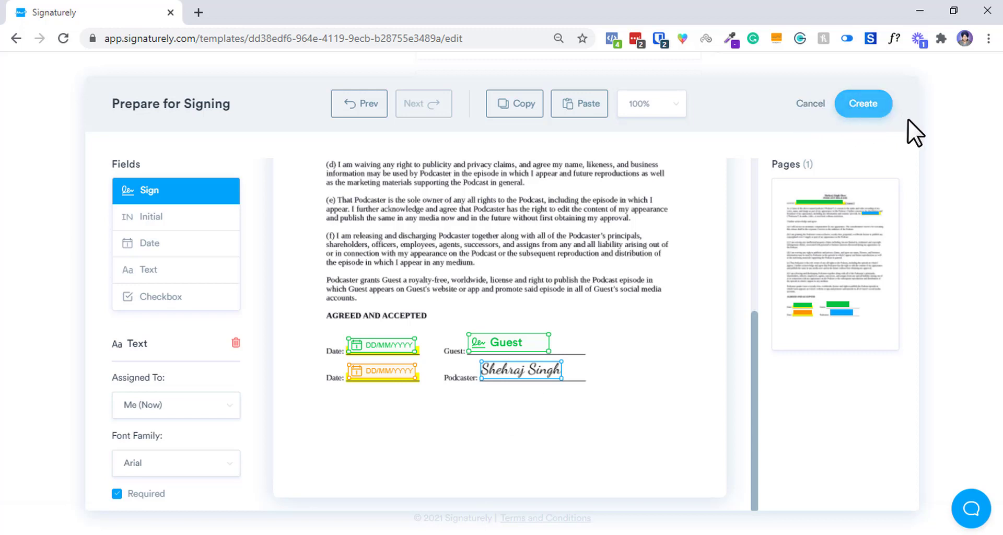
{"action": "left_click", "coordinate": [844, 106]}
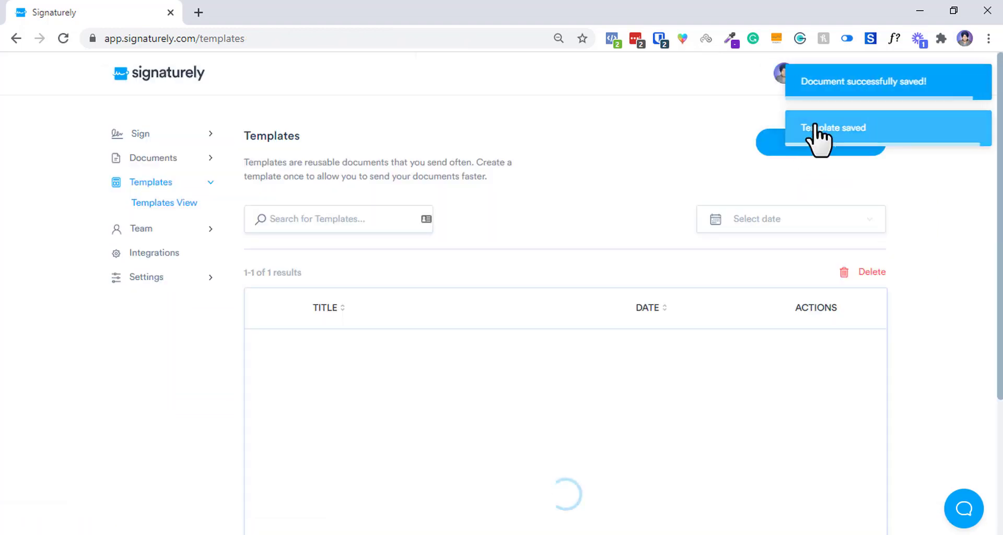
Let the save finish until Templates lists Podcast Guest Release Form again.
{"action": "key", "text": "ctrl+a"}
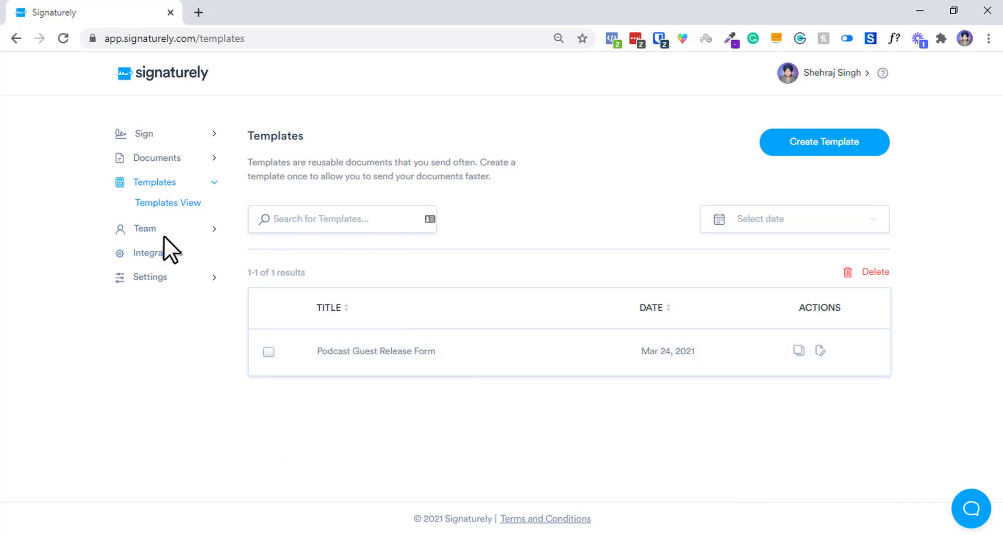
On the Team page, start a team-member invite with a second email entry, then cancel it unsent.
{"action": "left_click", "coordinate": [150, 230]}
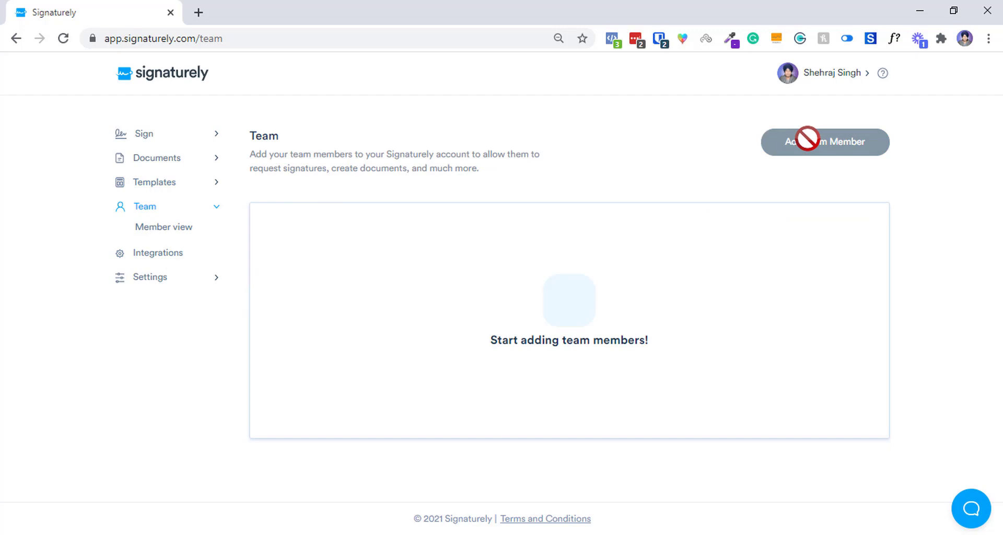
{"action": "left_click", "coordinate": [772, 152]}
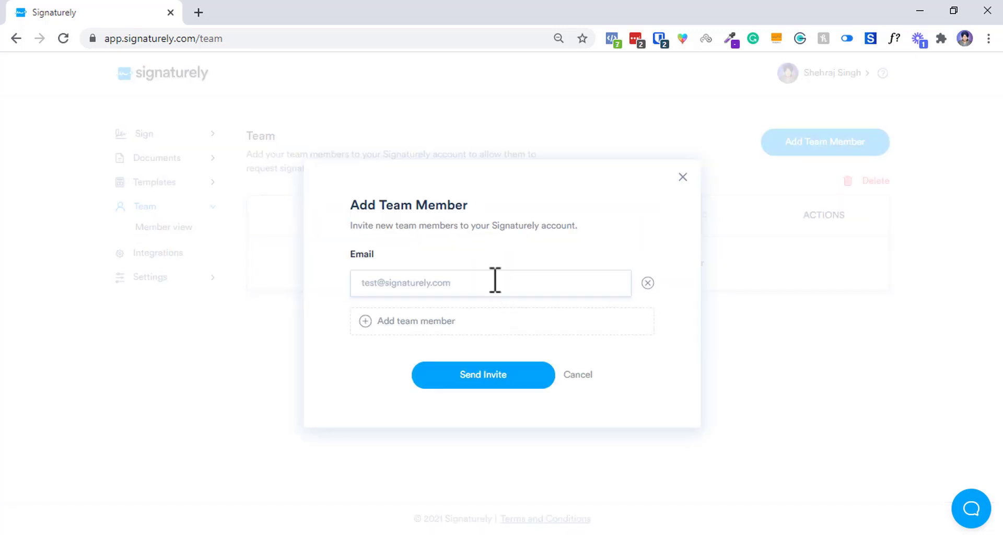
{"action": "left_click", "coordinate": [454, 324]}
{"action": "left_click", "coordinate": [459, 320]}
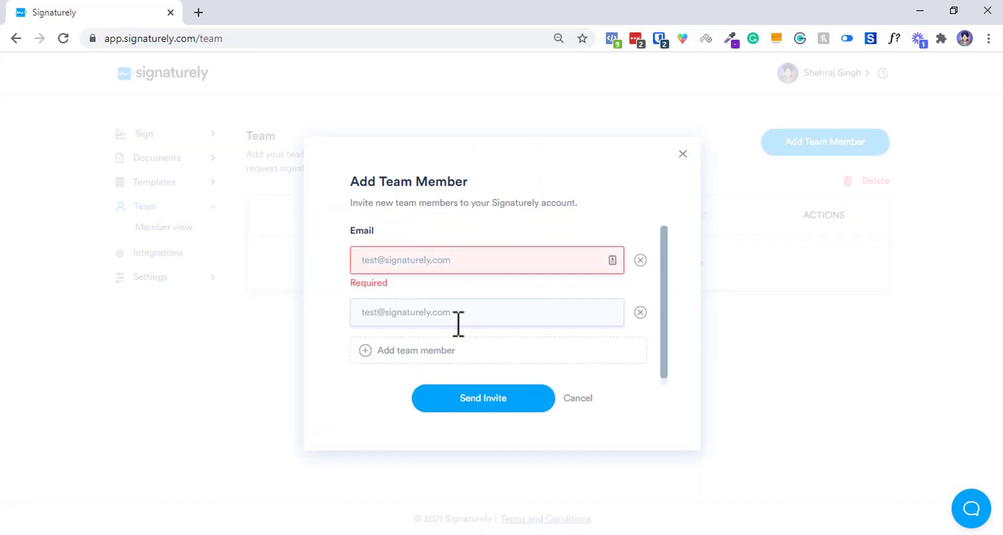
{"action": "left_click", "coordinate": [556, 388]}
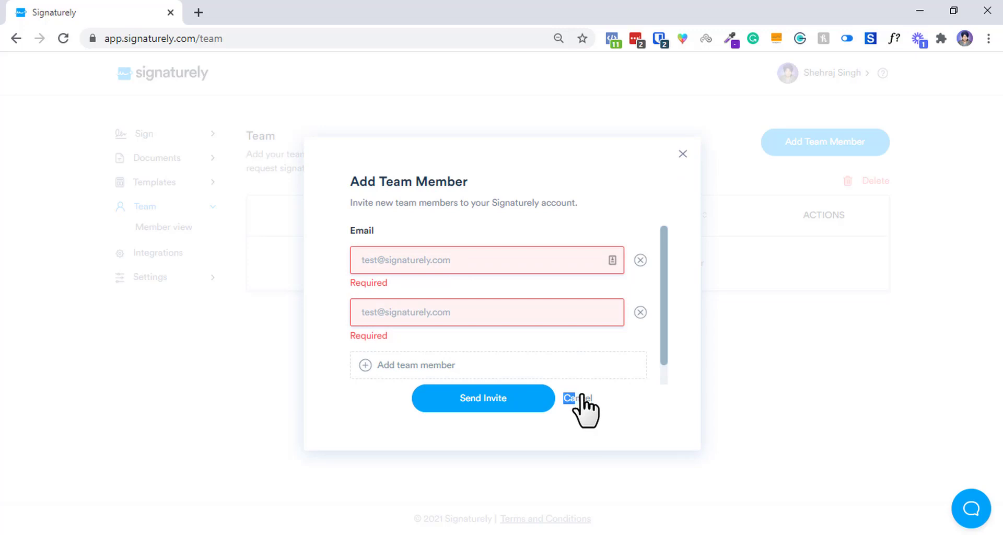
{"action": "left_click", "coordinate": [577, 398]}
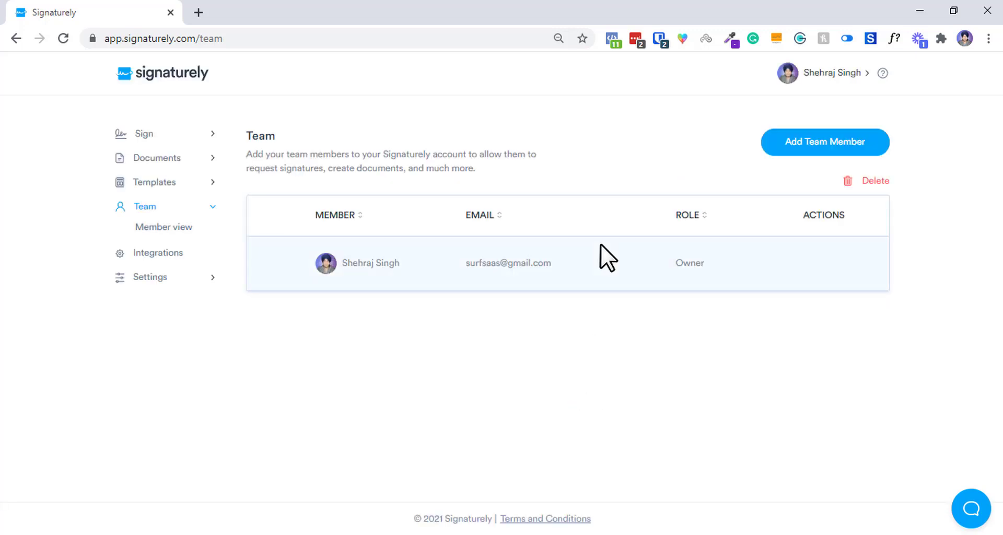
Review the Dropbox and Google Drive integrations, then return to the 'Who needs to sign?' page.
{"action": "left_click", "coordinate": [180, 253]}
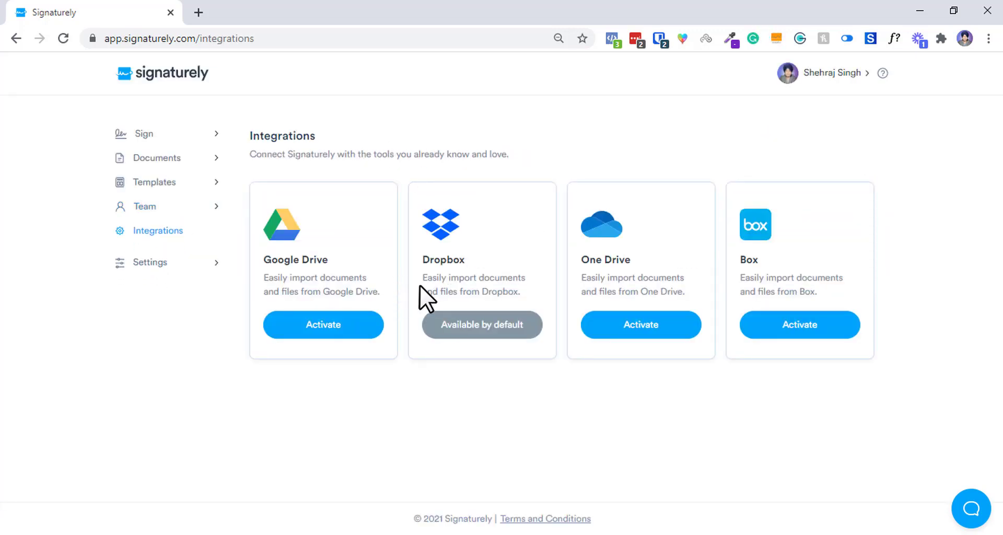
{"action": "left_click_drag", "start_coordinate": [434, 260], "coordinate": [493, 338]}
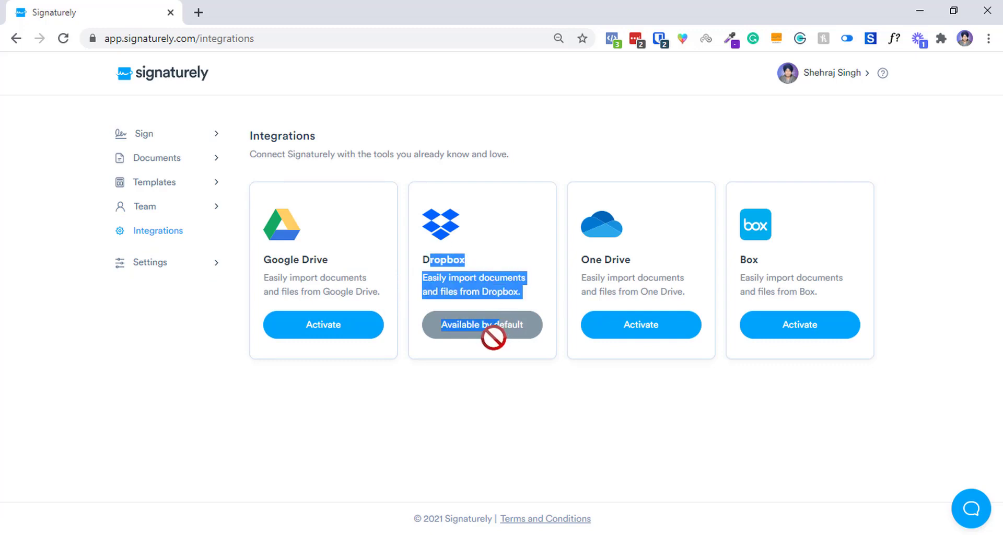
{"action": "left_click_drag", "start_coordinate": [281, 284], "coordinate": [269, 248]}
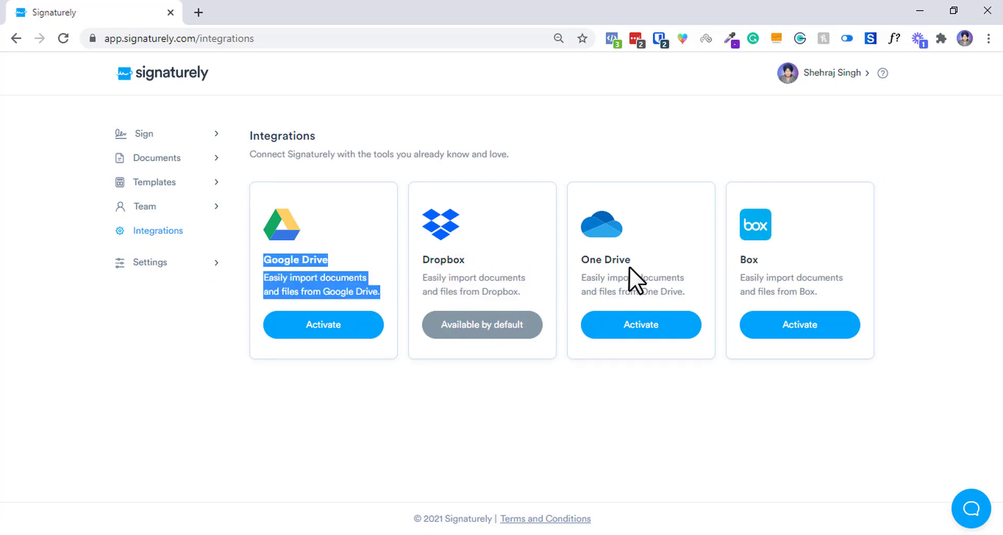
{"action": "left_click", "coordinate": [811, 277]}
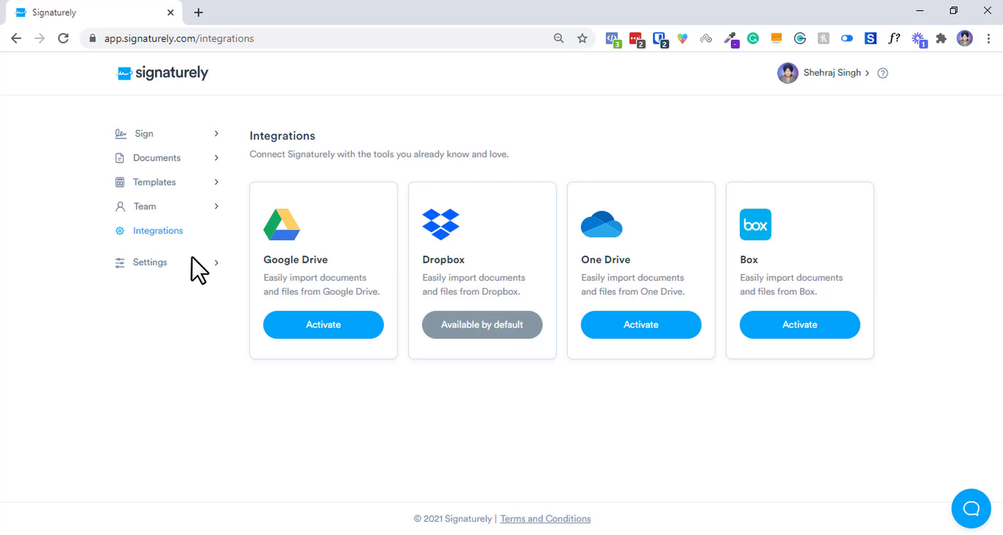
{"action": "left_click", "coordinate": [171, 157]}
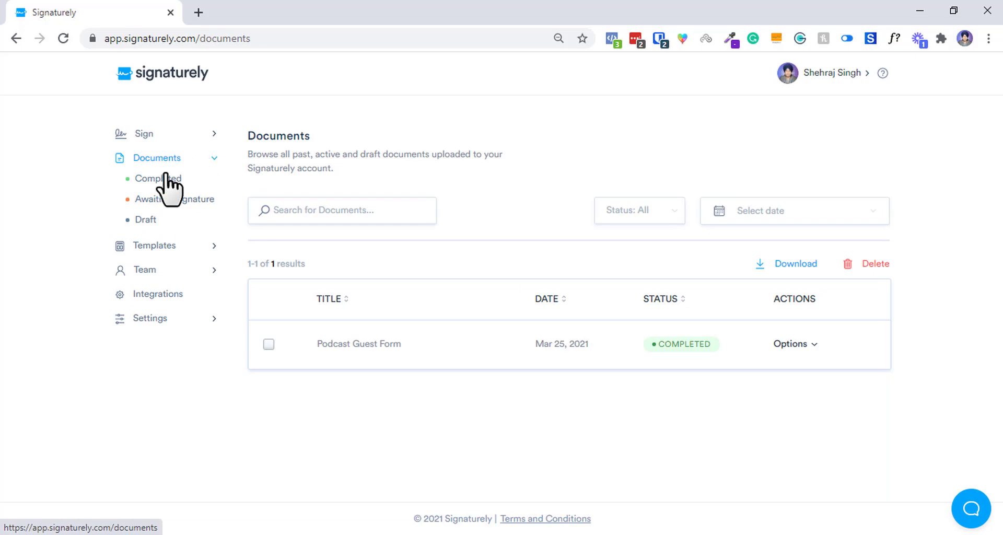
{"action": "left_click", "coordinate": [162, 295]}
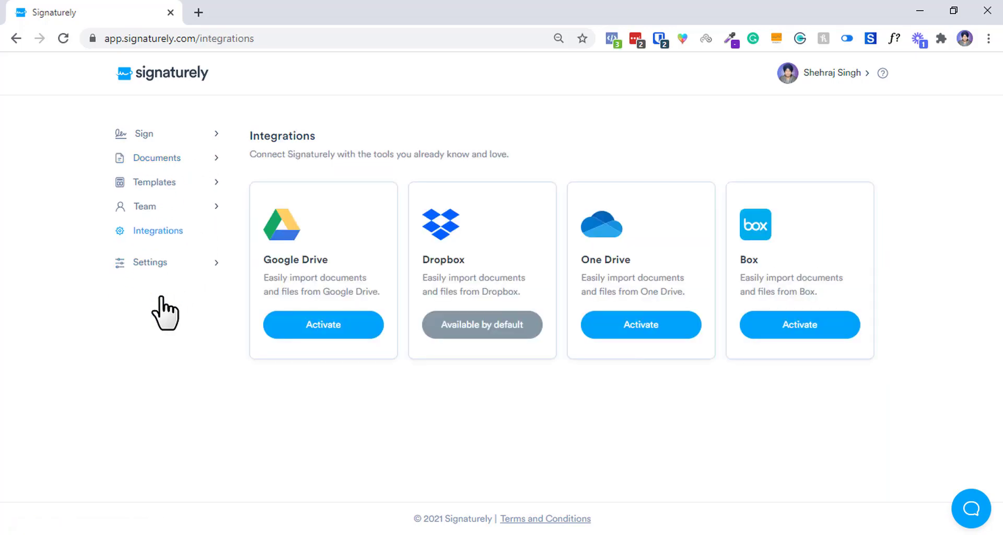
{"action": "left_click", "coordinate": [144, 137]}
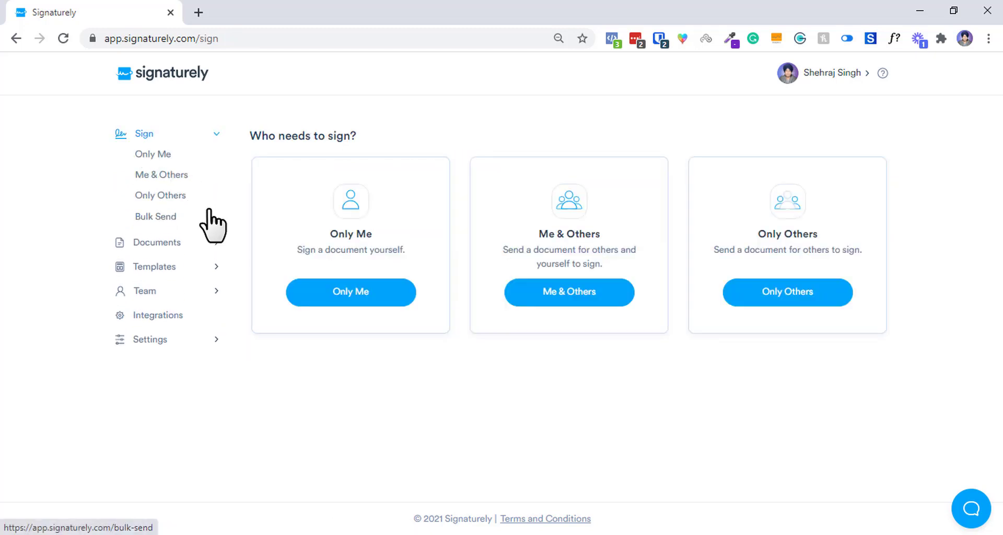
In Company settings, upload shehraj-logo.png from the images folder as the logo.
{"action": "left_click", "coordinate": [187, 341]}
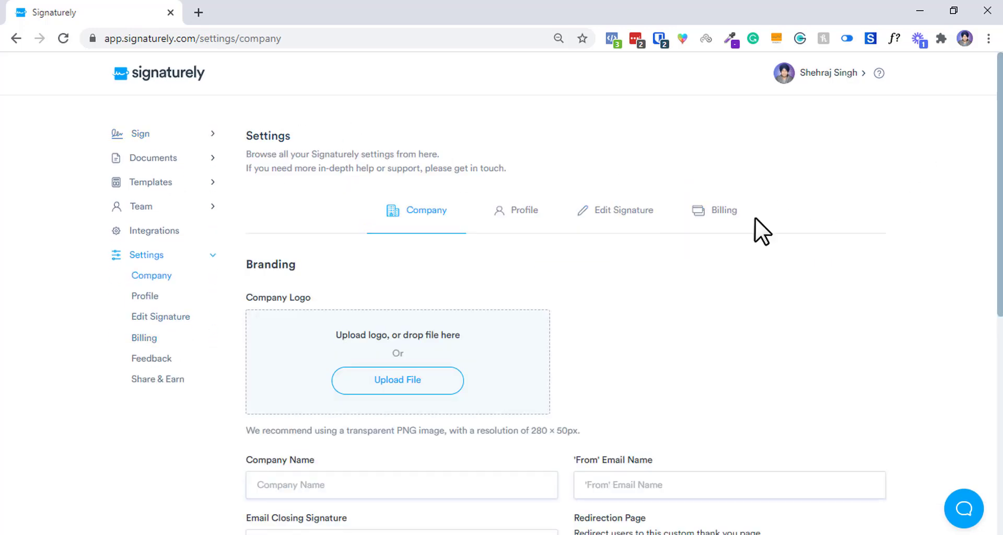
{"action": "left_click", "coordinate": [389, 379]}
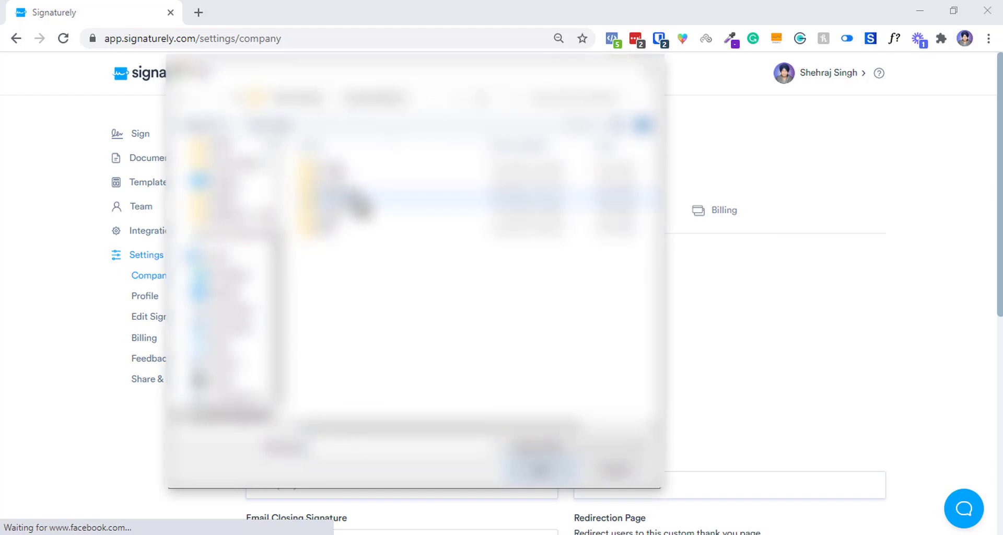
{"action": "double_click", "coordinate": [355, 198]}
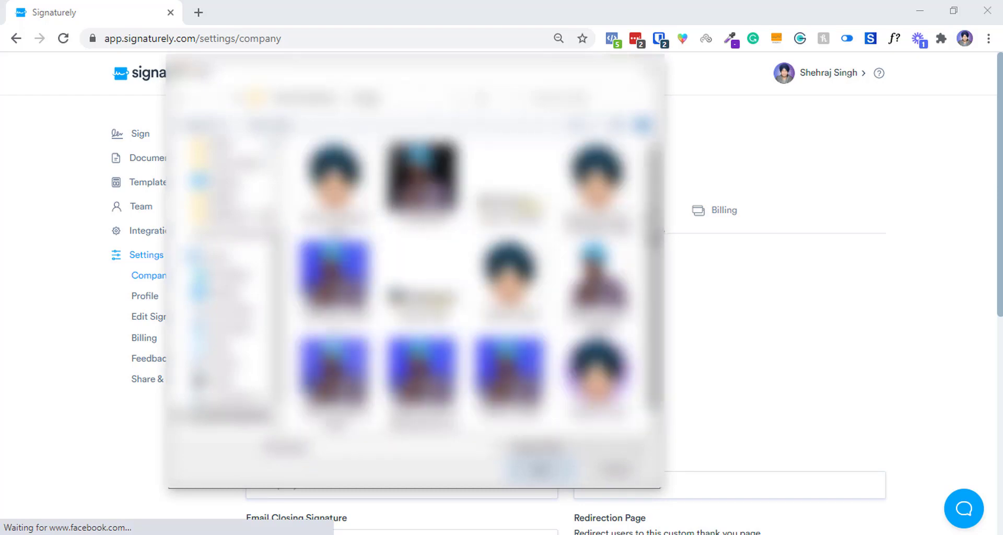
{"action": "scroll", "coordinate": [423, 262], "scroll_direction": "down", "scroll_amount": 1}
{"action": "double_click", "coordinate": [423, 267]}
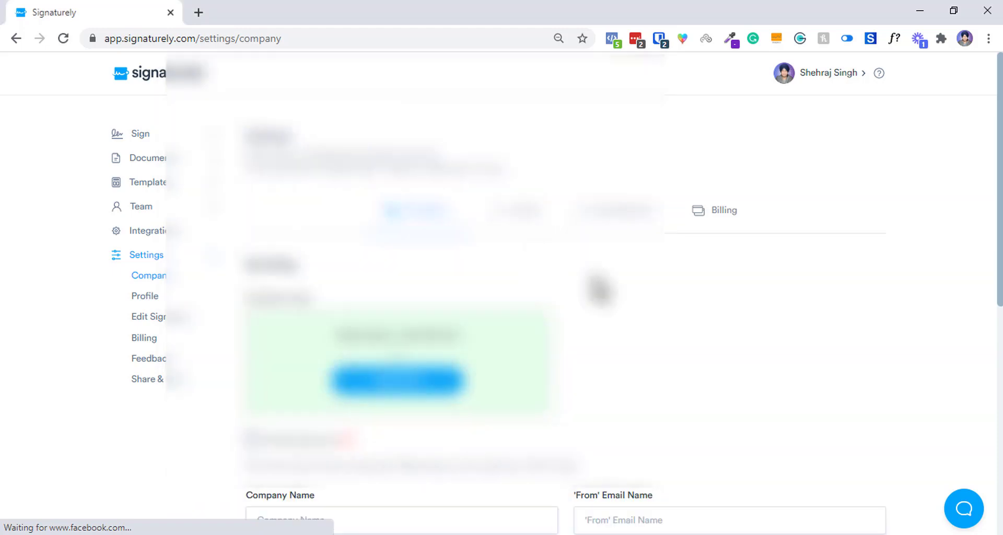
{"action": "scroll", "coordinate": [466, 181], "scroll_direction": "down", "scroll_amount": 4}
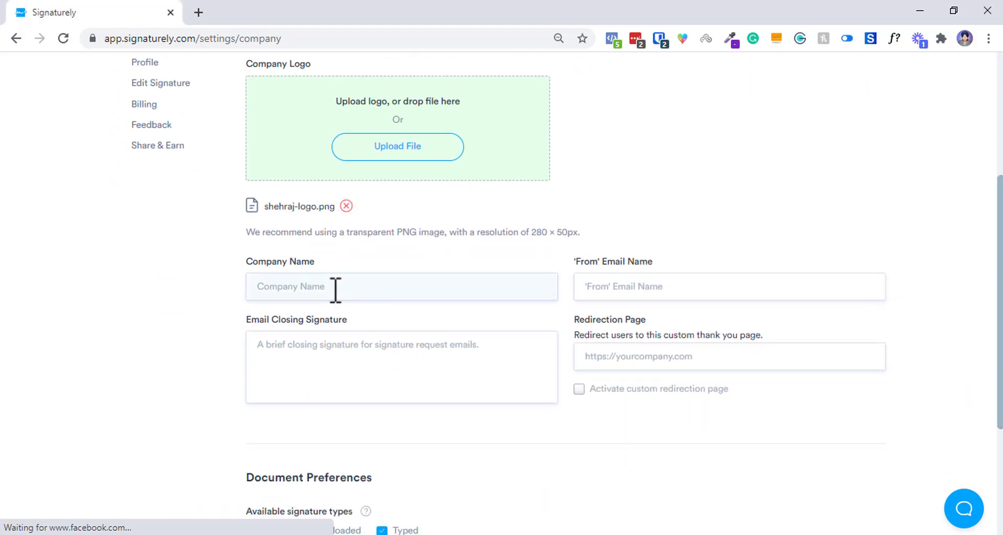
Enter the company name and the sender's email address in the 'From' Email Name field.
{"action": "left_click", "coordinate": [335, 288]}
{"action": "type", "text": "Shehraj"}
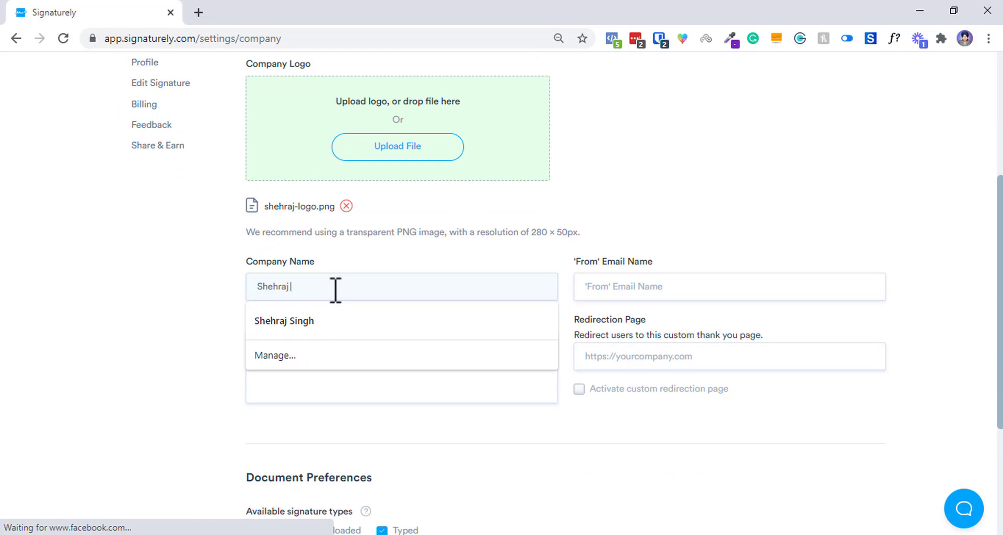
{"action": "type", "text": " F"}
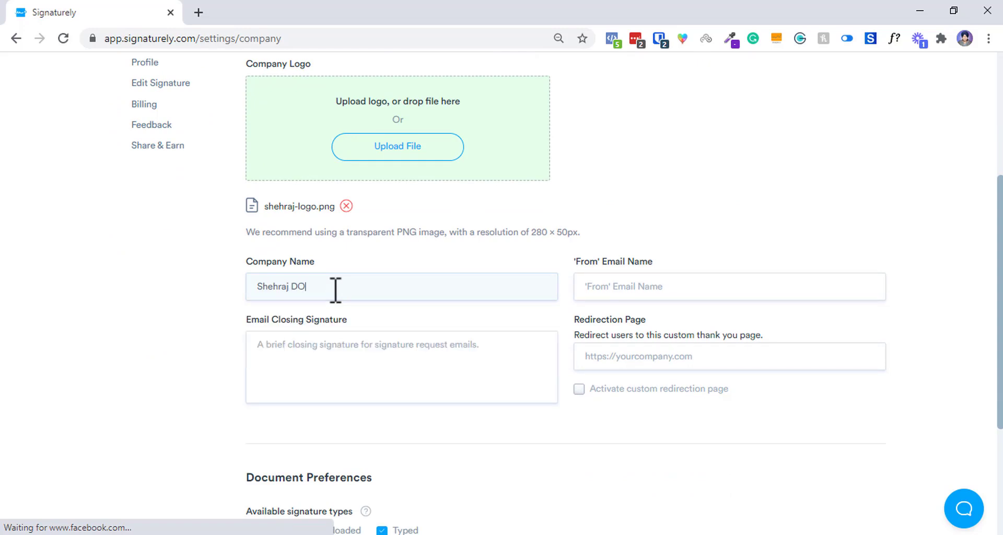
{"action": "left_click", "coordinate": [666, 287]}
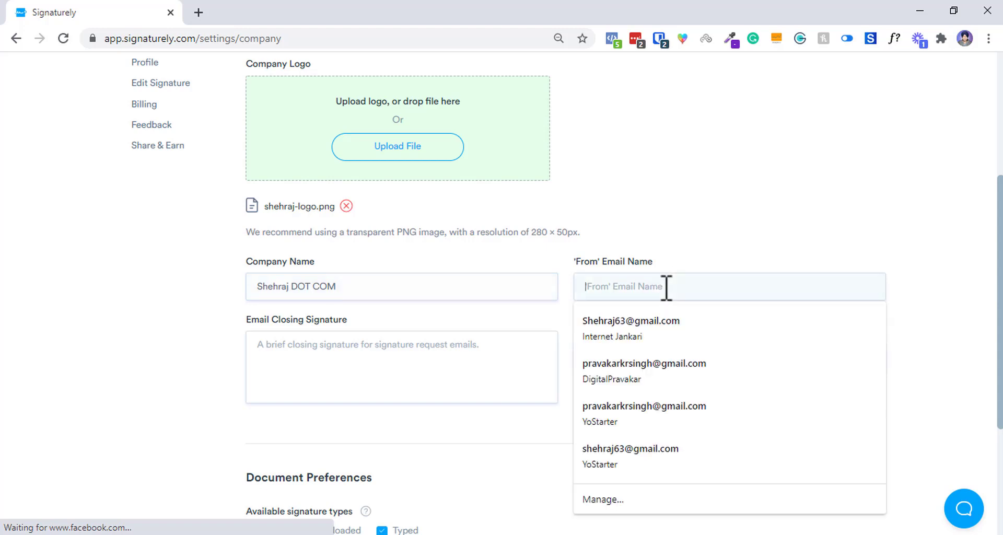
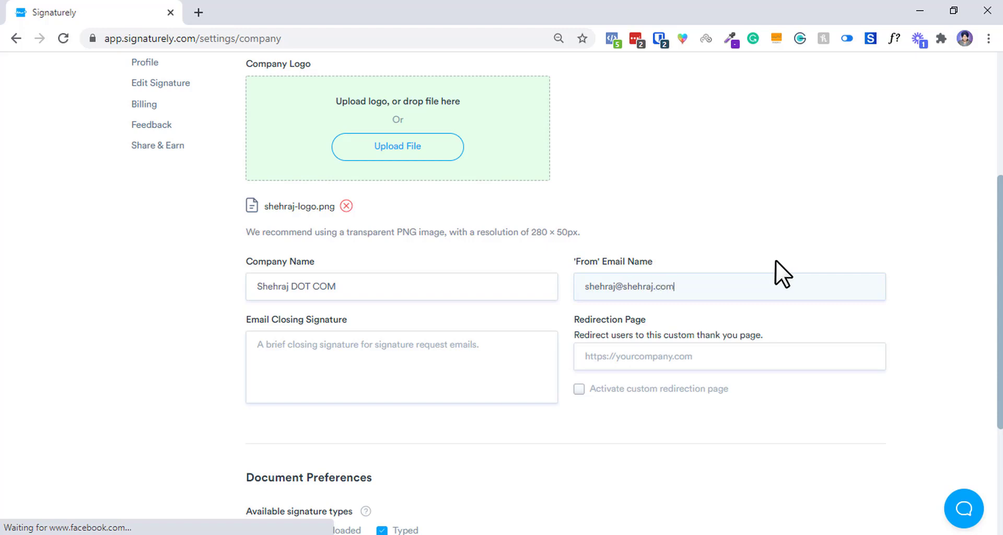
Write the 'Be Epic' email closing signature.
{"action": "scroll", "coordinate": [497, 312], "scroll_direction": "down", "scroll_amount": 1}
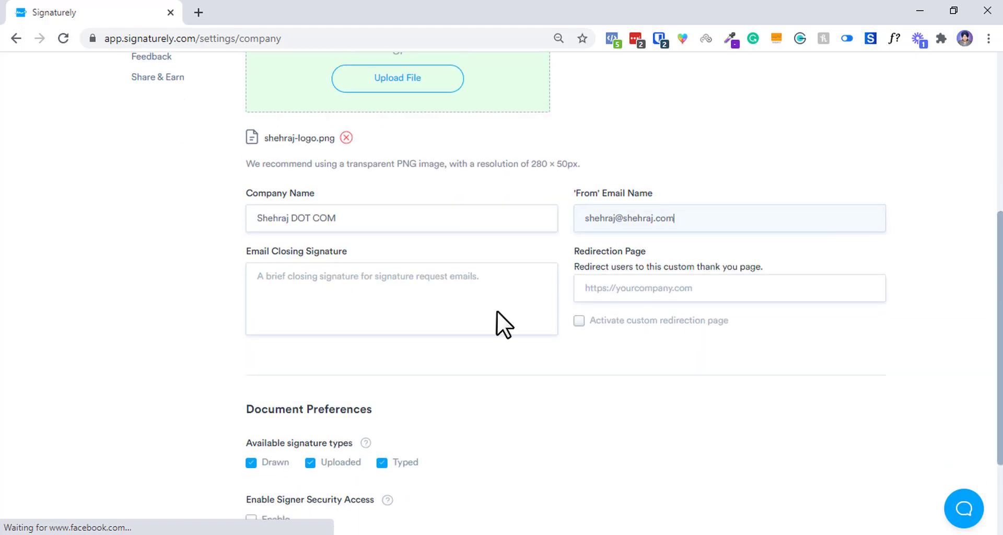
{"action": "left_click", "coordinate": [385, 327]}
{"action": "type", "text": "you"}
{"action": "key", "text": "BackSpace"}
{"action": "type", "text": "Waiting to a"}
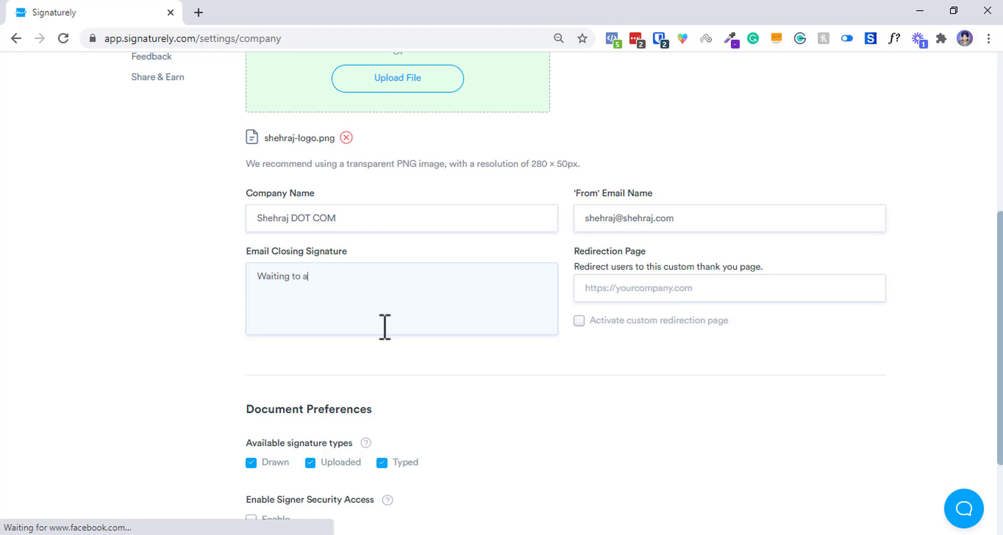
{"action": "key", "text": "BackSpace"}
{"action": "key", "text": "BackSpace"}
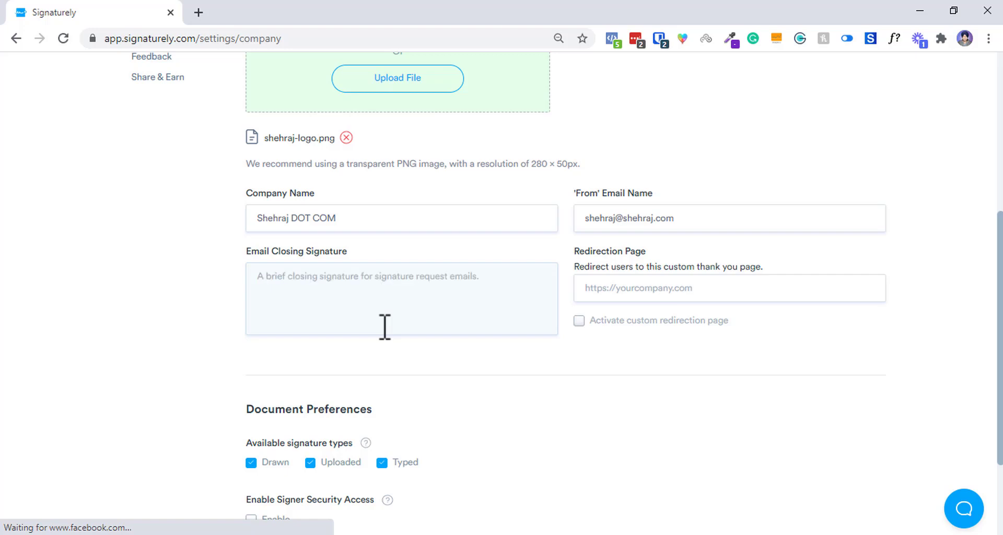
{"action": "type", "text": "Be Epic,"}
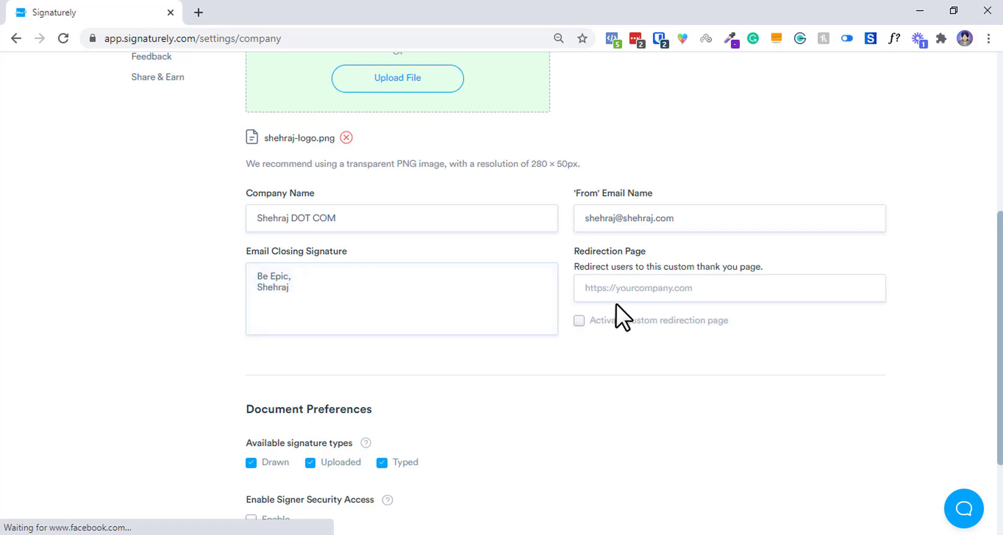
Activate the custom redirection page and paste the consulting page URL into Redirection Page.
{"action": "triple_click", "coordinate": [656, 285]}
{"action": "left_click", "coordinate": [676, 287]}
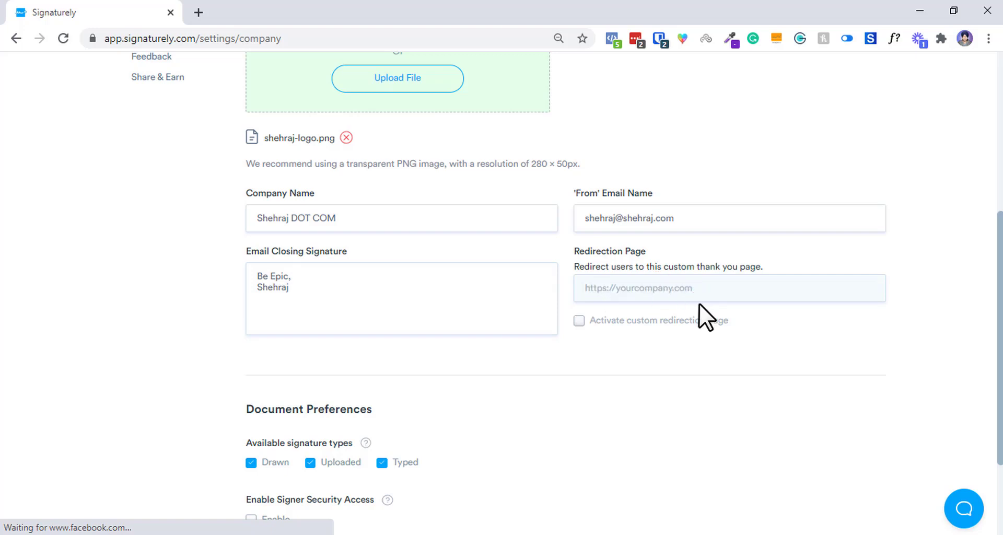
{"action": "left_click", "coordinate": [612, 322]}
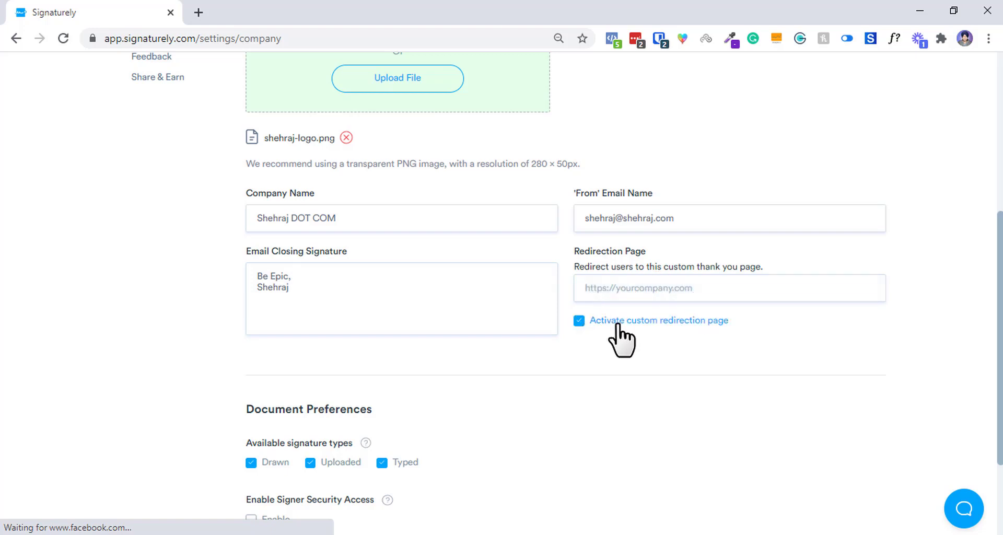
{"action": "left_click", "coordinate": [193, 11]}
{"action": "type", "text": "https://gmail.com"}
{"action": "type", "text": "shehraj.com/"}
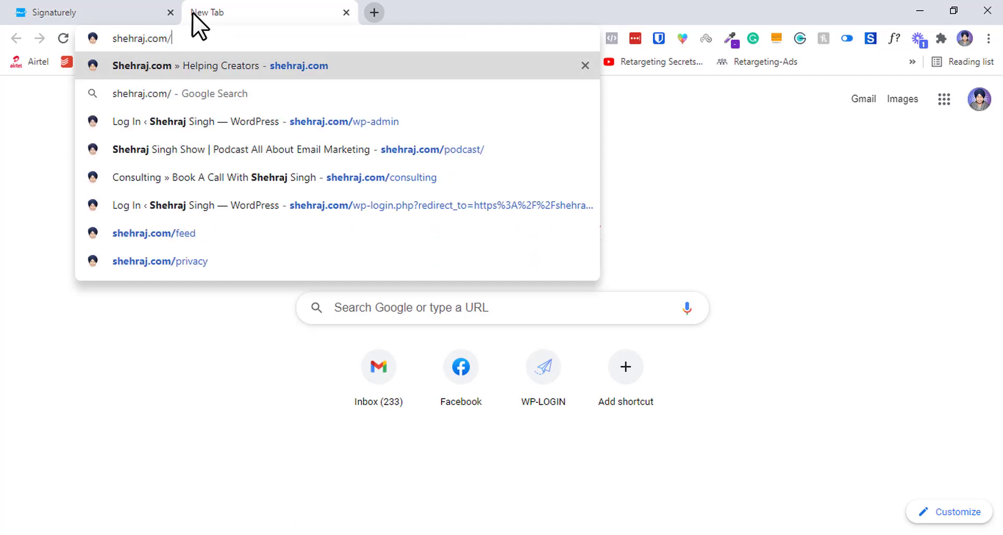
{"action": "key", "text": "Up"}
{"action": "key", "text": "Up"}
{"action": "key", "text": "Up"}
{"action": "key", "text": "Up"}
{"action": "key", "text": "ctrl+a"}
{"action": "key", "text": "ctrl+c"}
{"action": "key", "text": "BackSpace"}
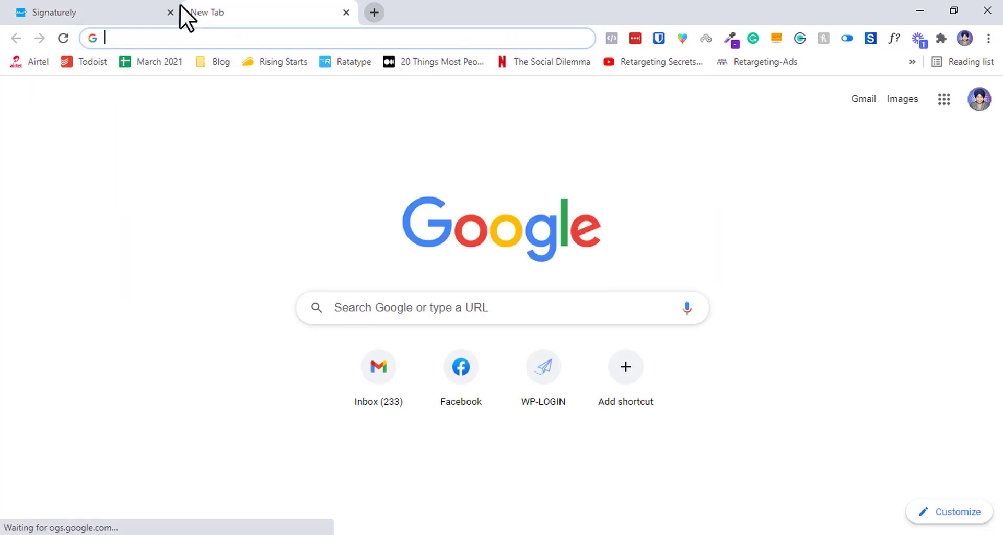
{"action": "left_click", "coordinate": [61, 11]}
{"action": "left_click", "coordinate": [656, 296]}
{"action": "key", "text": "ctrl+v"}
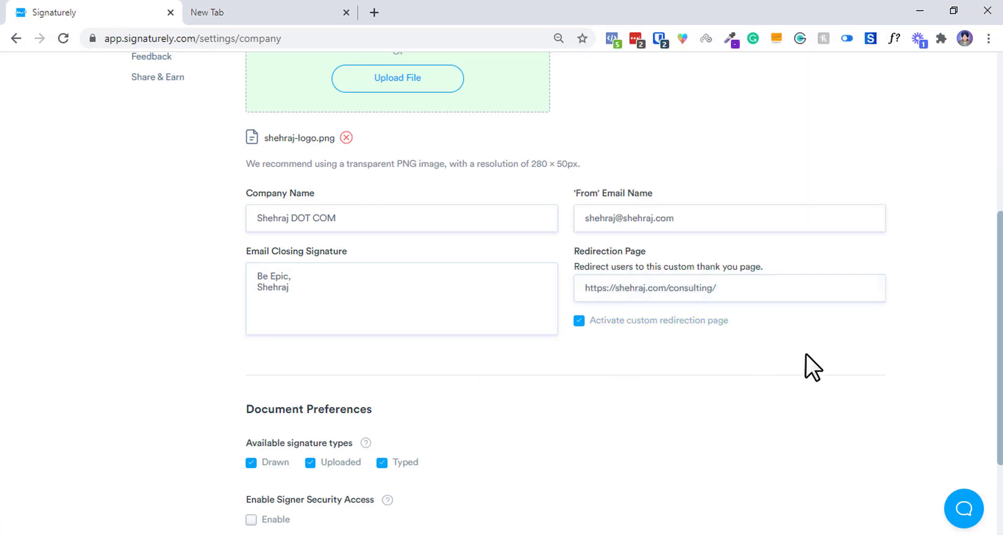
Save the company branding settings with Drawn, Uploaded and Typed signatures enabled and signer security off.
{"action": "scroll", "coordinate": [694, 271], "scroll_direction": "down", "scroll_amount": 1}
{"action": "scroll", "coordinate": [340, 344], "scroll_direction": "down", "scroll_amount": 1}
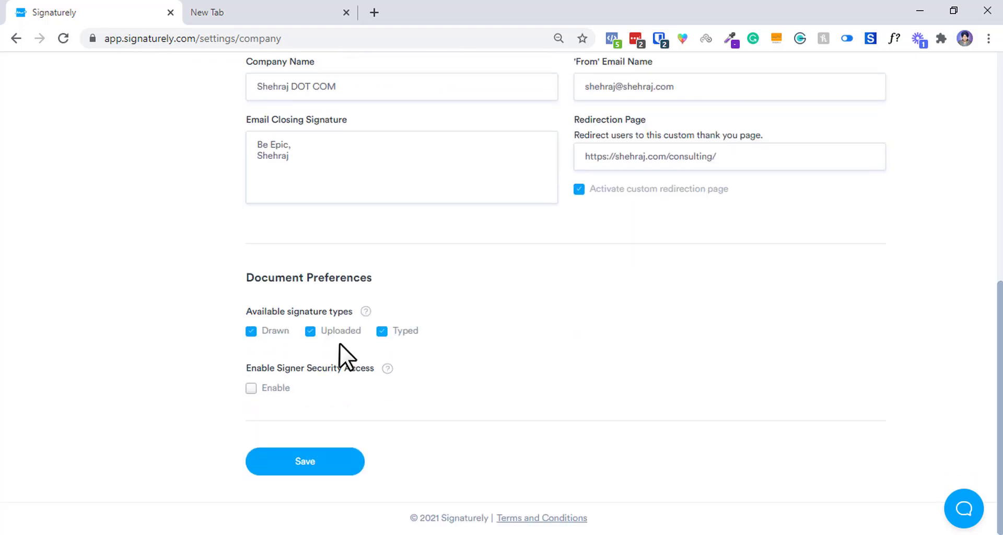
{"action": "mouse_move", "coordinate": [365, 314]}
{"action": "mouse_move", "coordinate": [387, 369]}
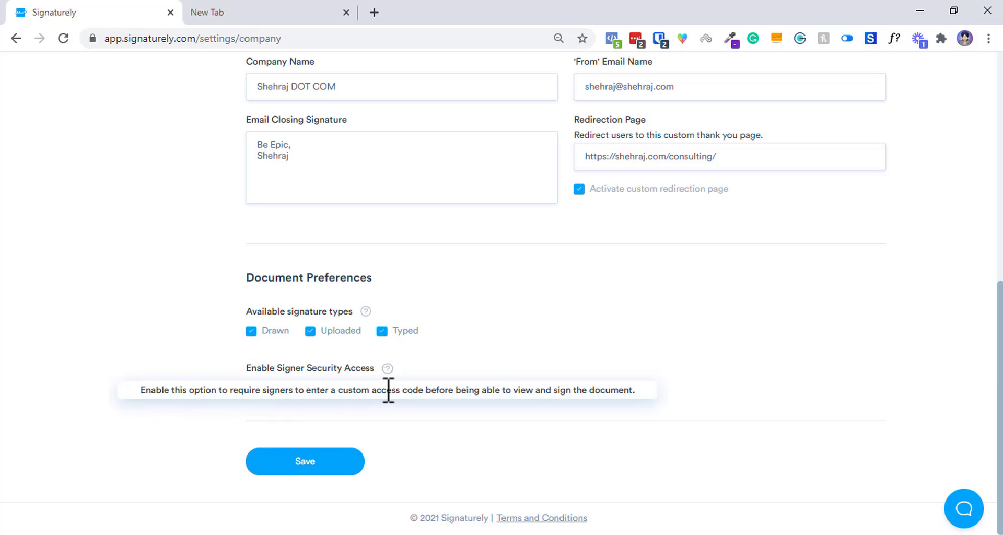
{"action": "left_click", "coordinate": [296, 472]}
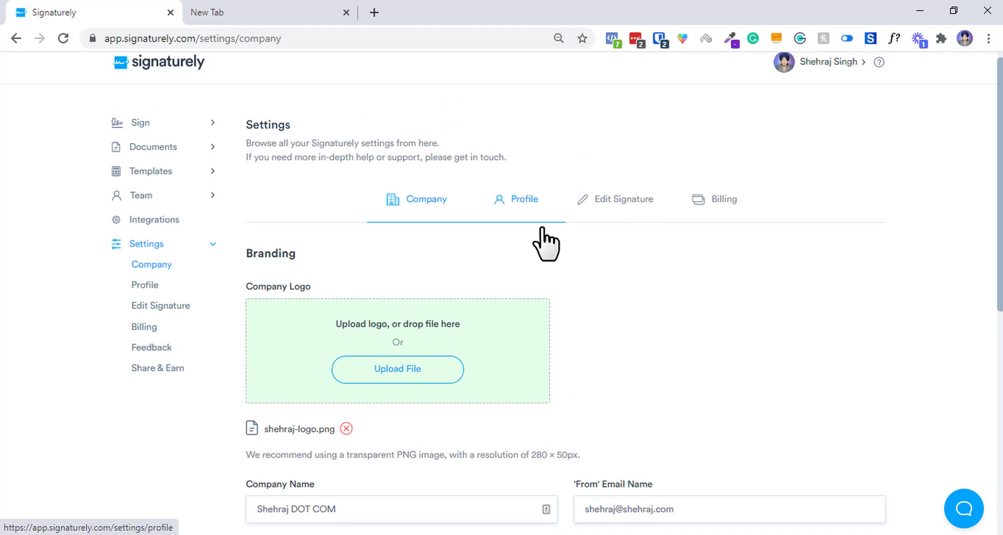
{"action": "scroll", "coordinate": [992, 293], "scroll_direction": "down", "scroll_amount": 1}
{"action": "scroll", "coordinate": [996, 303], "scroll_direction": "down", "scroll_amount": 10}
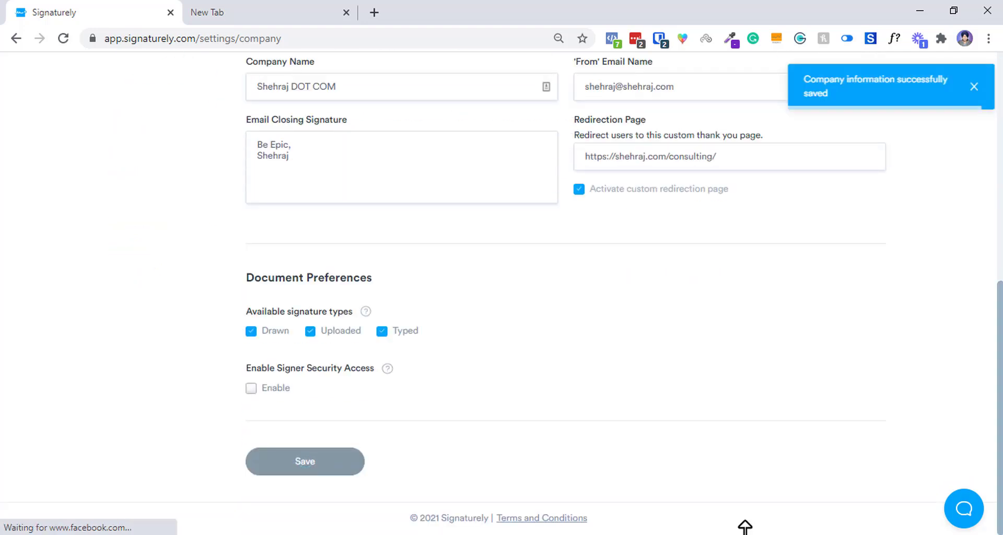
{"action": "scroll", "coordinate": [1000, 164], "scroll_direction": "up", "scroll_amount": 10}
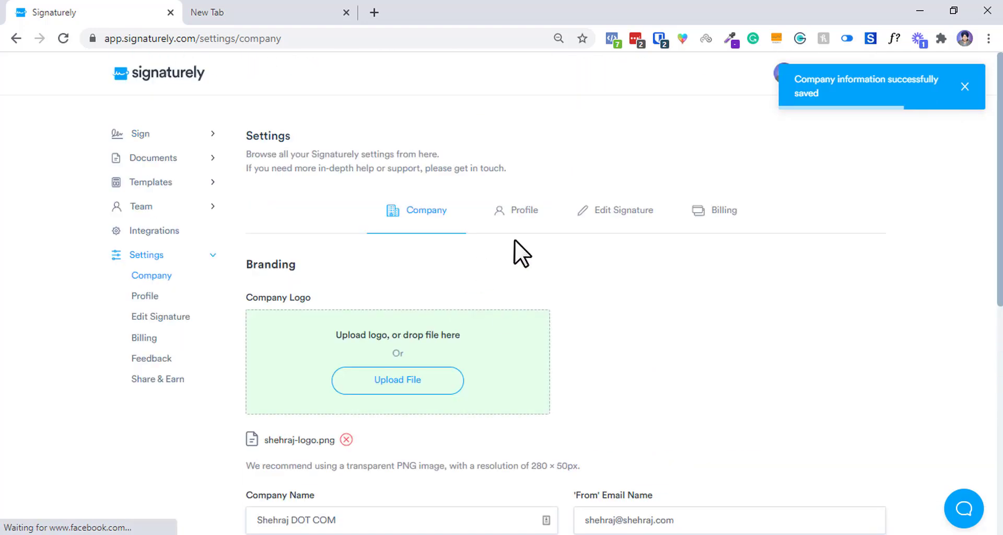
Scan the Profile notification options and Edit Signature, ending on Billing with the AppSumo Business Plan ($59).
{"action": "left_click", "coordinate": [518, 211]}
{"action": "scroll", "coordinate": [453, 194], "scroll_direction": "down", "scroll_amount": 12}
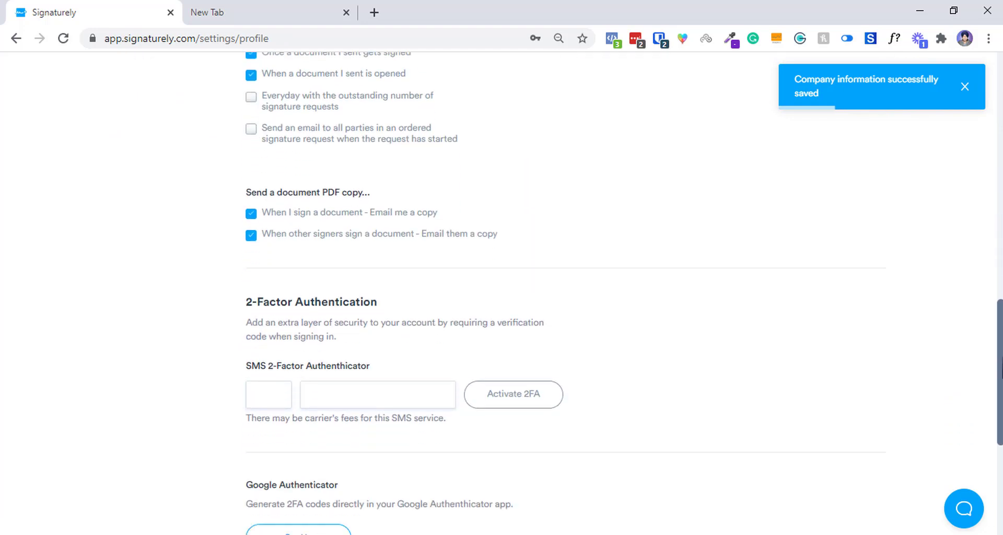
{"action": "scroll", "coordinate": [453, 193], "scroll_direction": "up", "scroll_amount": 5}
{"action": "left_click_drag", "start_coordinate": [948, 271], "coordinate": [382, 412]}
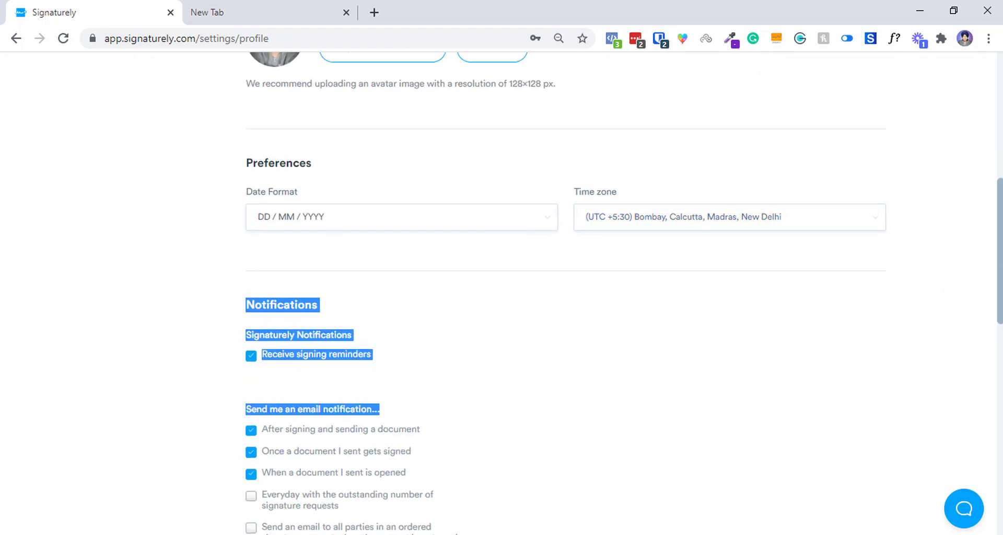
{"action": "scroll", "coordinate": [546, 287], "scroll_direction": "down", "scroll_amount": 8}
{"action": "scroll", "coordinate": [547, 287], "scroll_direction": "up", "scroll_amount": 4}
{"action": "left_click", "coordinate": [547, 287]}
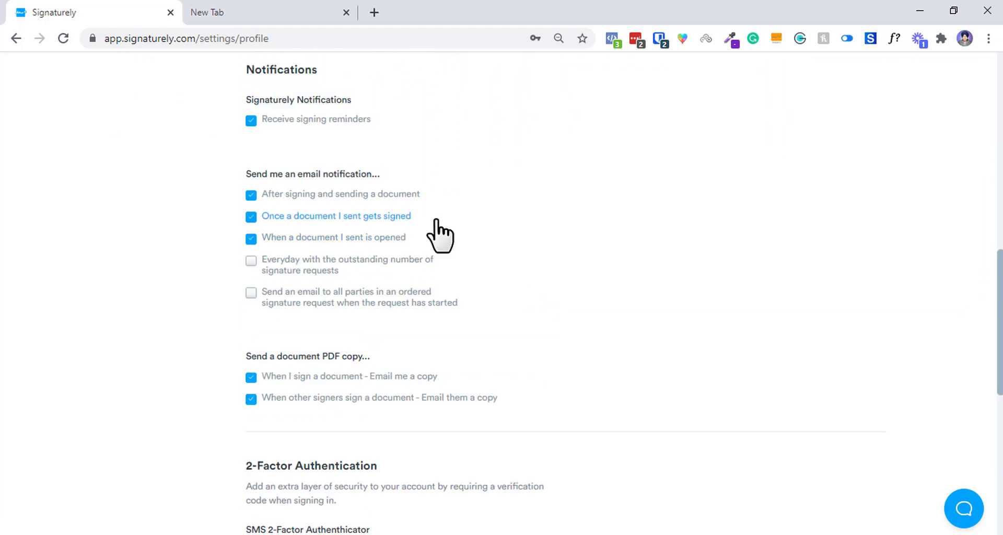
{"action": "scroll", "coordinate": [642, 271], "scroll_direction": "up", "scroll_amount": 11}
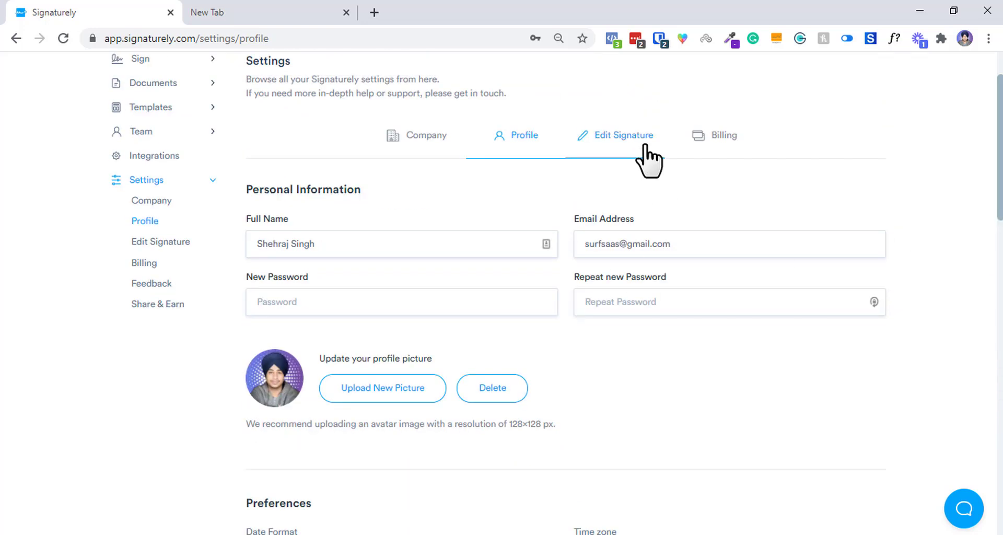
{"action": "left_click", "coordinate": [646, 148]}
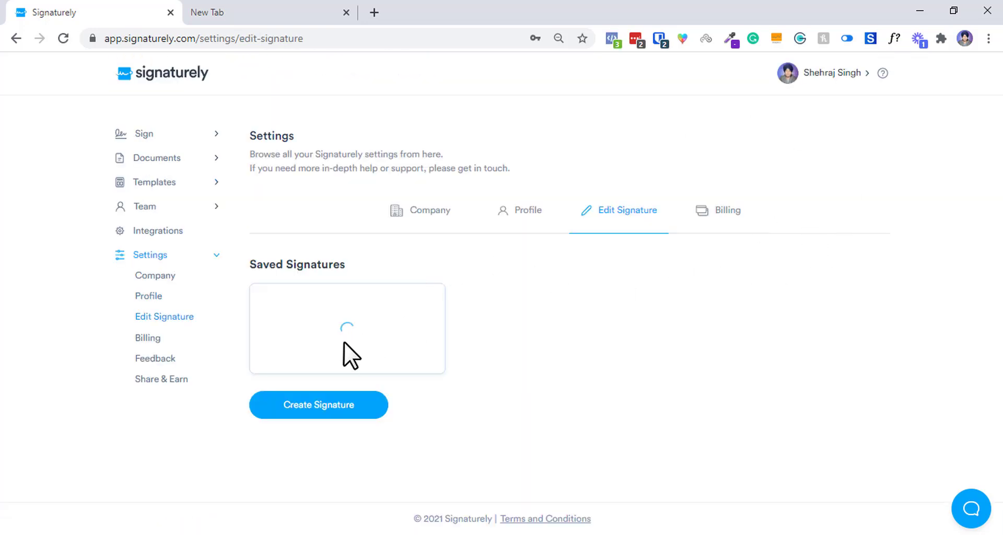
{"action": "left_click", "coordinate": [714, 214]}
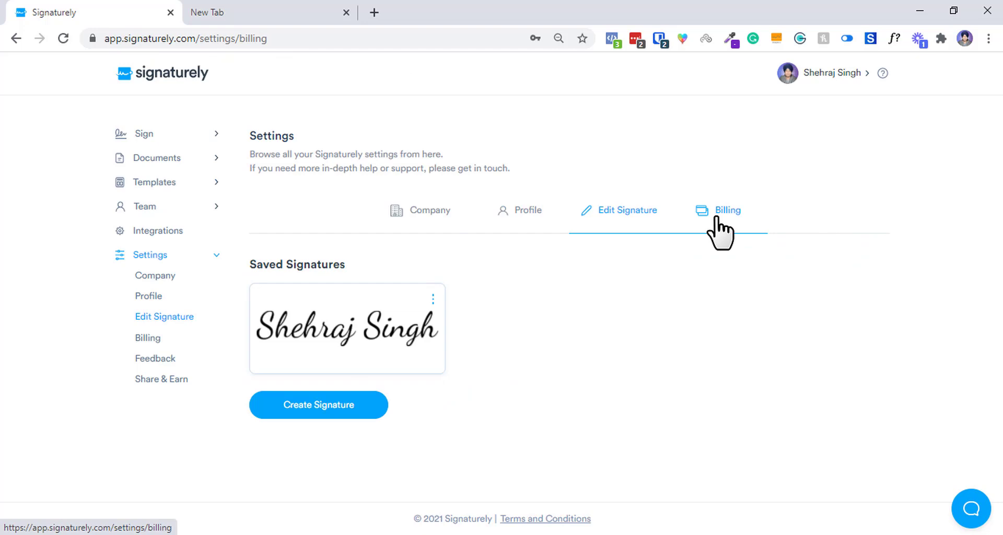
Open the feedback roadmap tab showing 17 bug reports, 152 feature requests and Planned/In Progress/Live items.
{"action": "scroll", "coordinate": [490, 212], "scroll_direction": "down", "scroll_amount": 4}
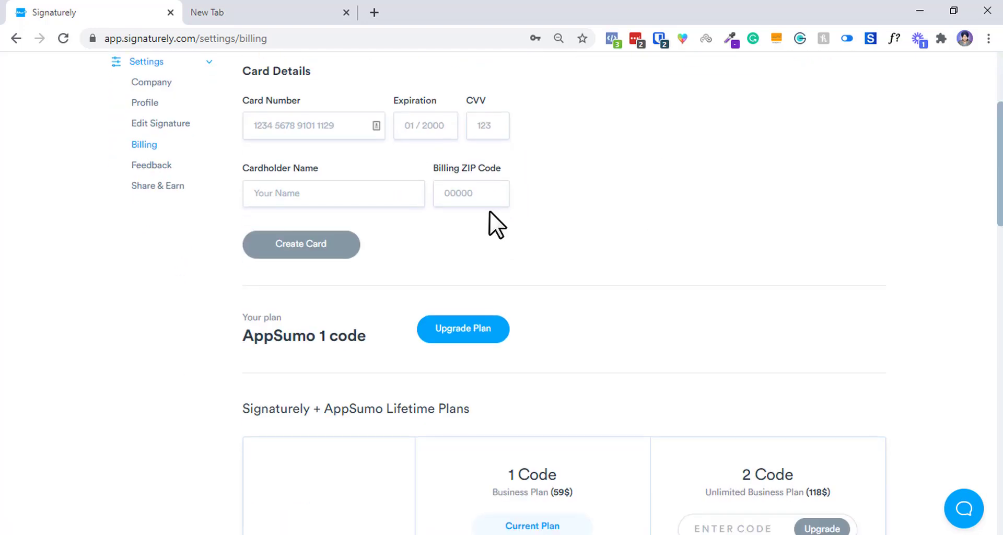
{"action": "left_click_drag", "start_coordinate": [1001, 165], "coordinate": [1002, 118]}
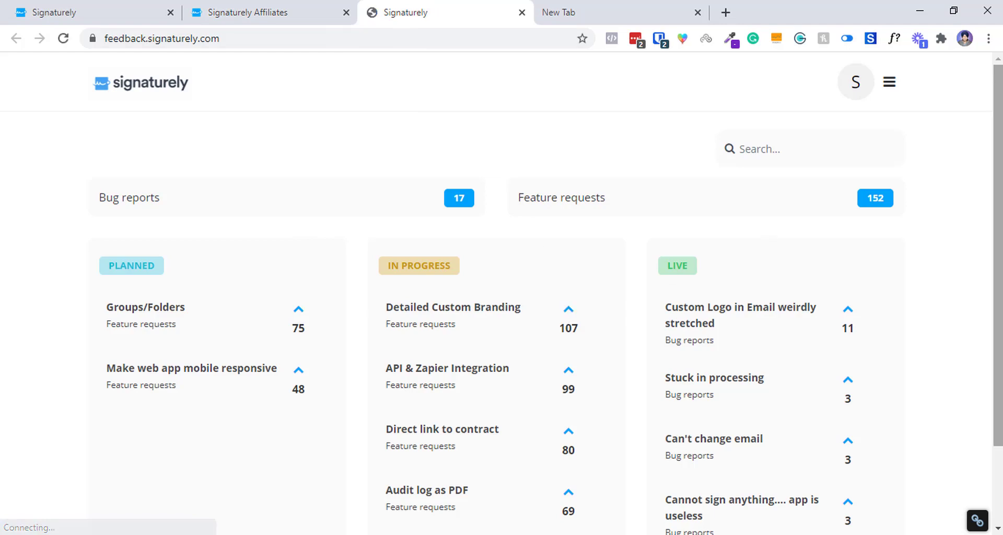
Visit the main signaturely.com website from the address bar and scroll through its page.
{"action": "scroll", "coordinate": [1002, 151], "scroll_direction": "down", "scroll_amount": 1}
{"action": "scroll", "coordinate": [1001, 150], "scroll_direction": "up", "scroll_amount": 1}
{"action": "left_click", "coordinate": [292, 12]}
{"action": "left_click", "coordinate": [273, 41]}
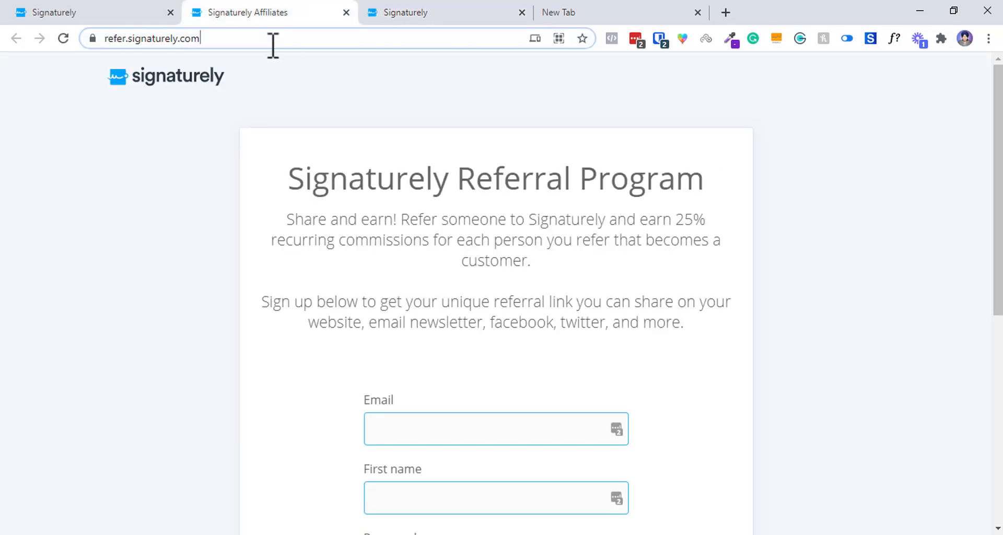
{"action": "type", "text": "si"}
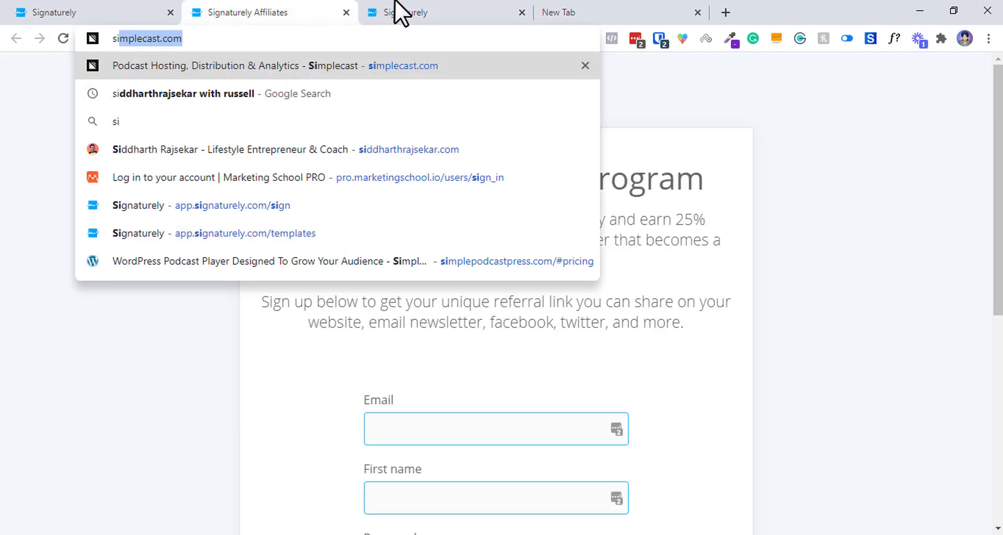
{"action": "left_click", "coordinate": [395, 7]}
{"action": "left_click", "coordinate": [154, 45]}
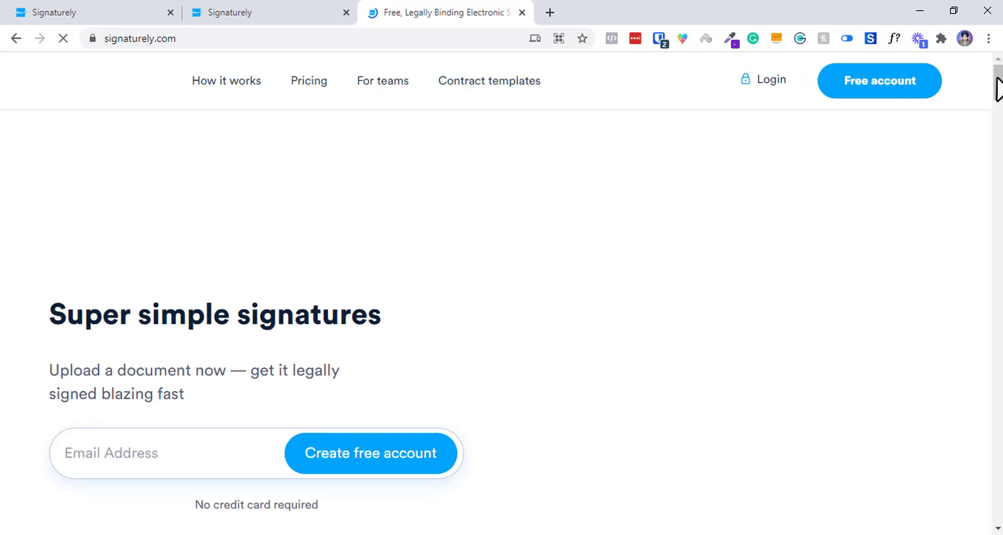
{"action": "left_click_drag", "start_coordinate": [998, 84], "coordinate": [999, 505]}
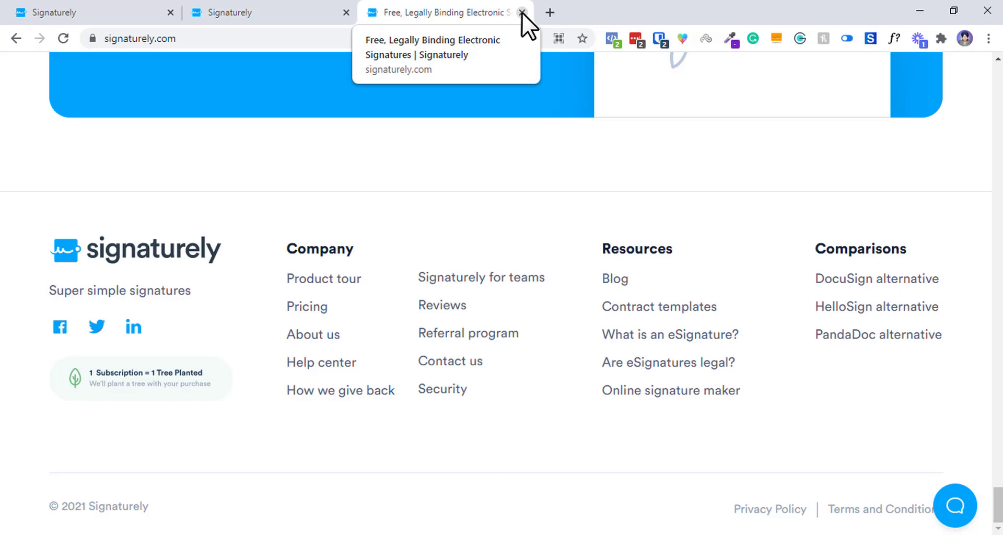
Close the signaturely.com tab and return to the Signaturely app tab.
{"action": "left_click", "coordinate": [521, 12]}
{"action": "scroll", "coordinate": [865, 529], "scroll_direction": "down", "scroll_amount": 2}
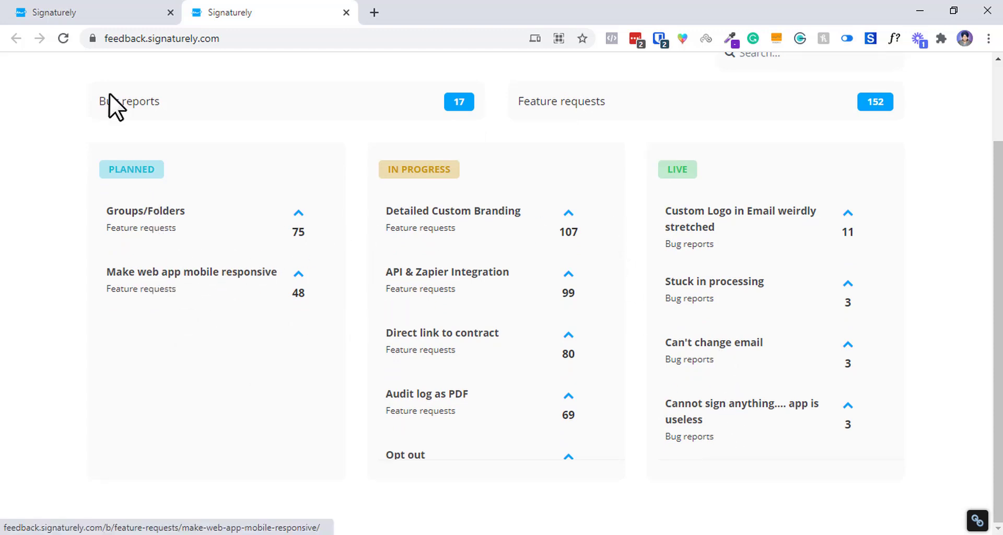
{"action": "left_click", "coordinate": [125, 11]}
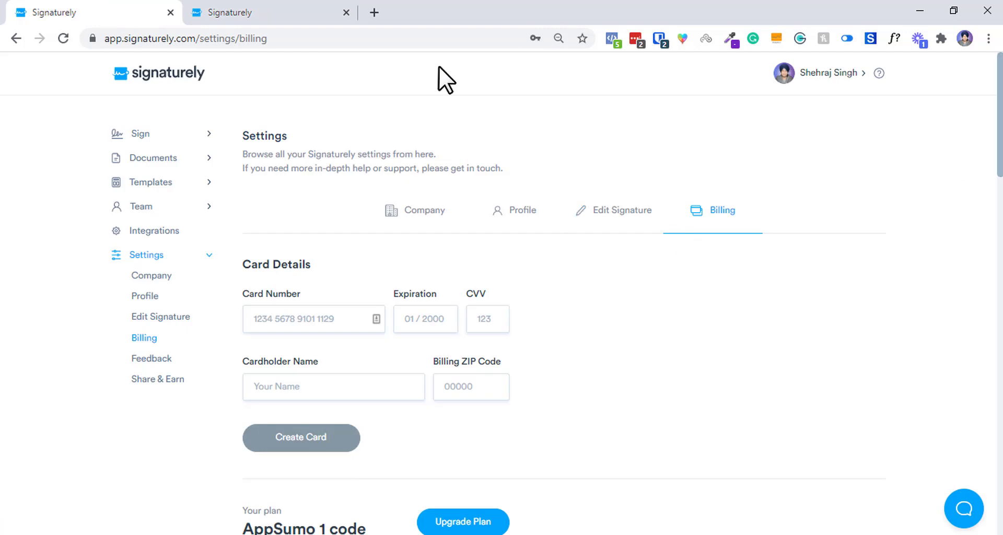
{"action": "left_click", "coordinate": [243, 12]}
{"action": "left_click", "coordinate": [121, 14]}
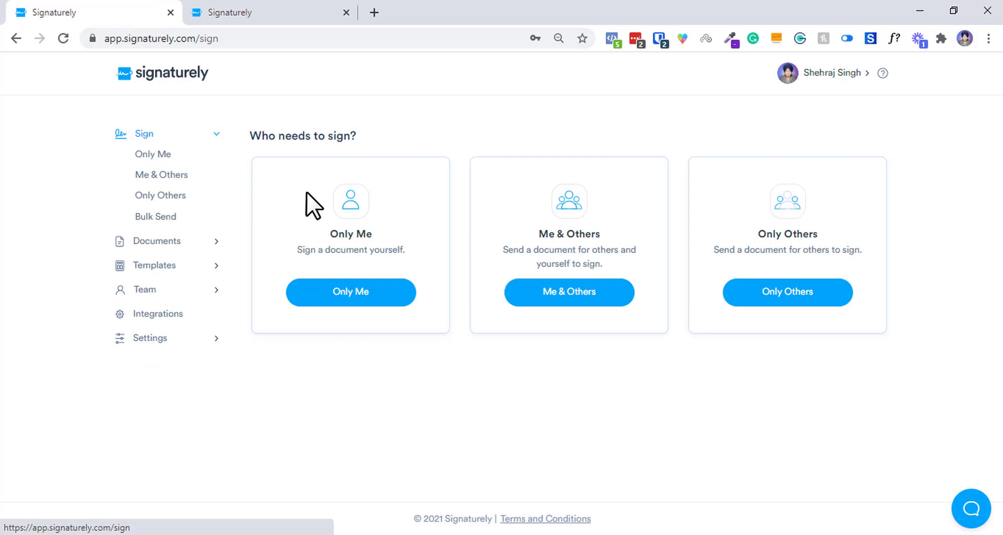
Start a Me & Others request and enter 'Test' as the Document Title.
{"action": "left_click", "coordinate": [566, 291]}
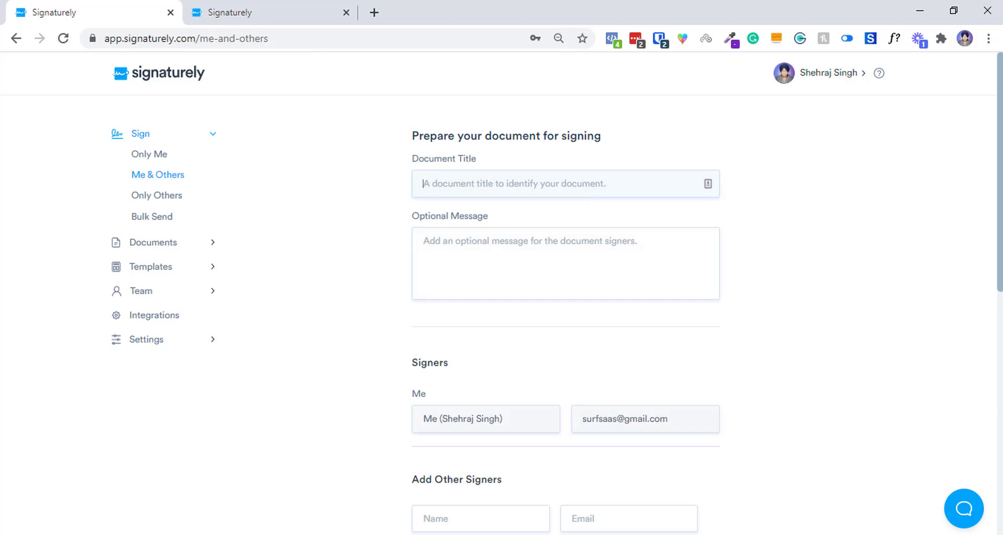
{"action": "left_click", "coordinate": [625, 533]}
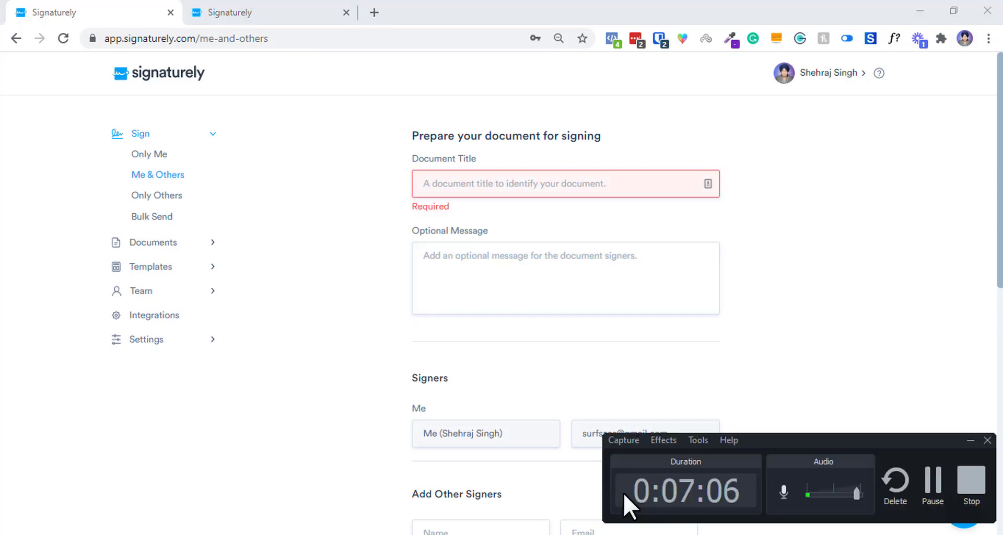
{"action": "left_click", "coordinate": [934, 483]}
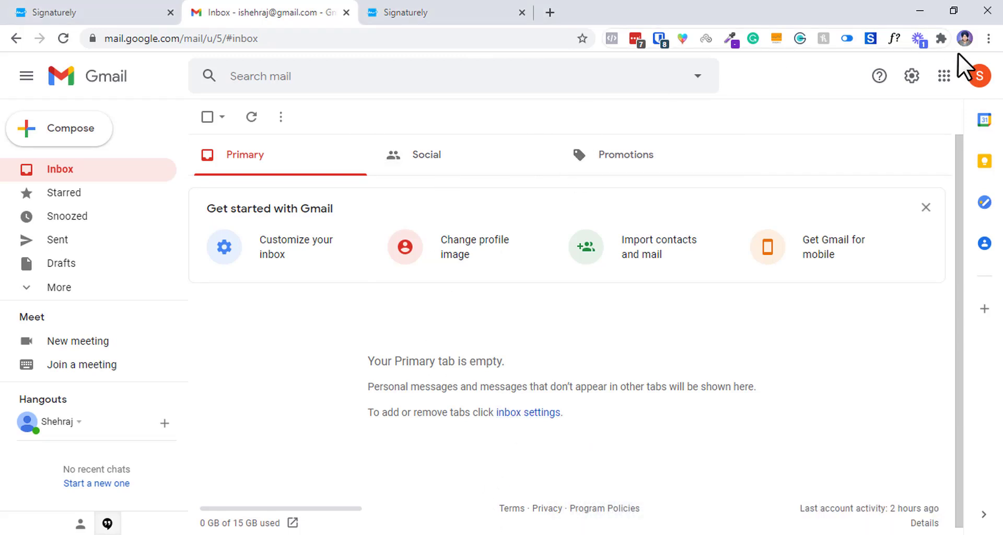
{"action": "left_click", "coordinate": [159, 7]}
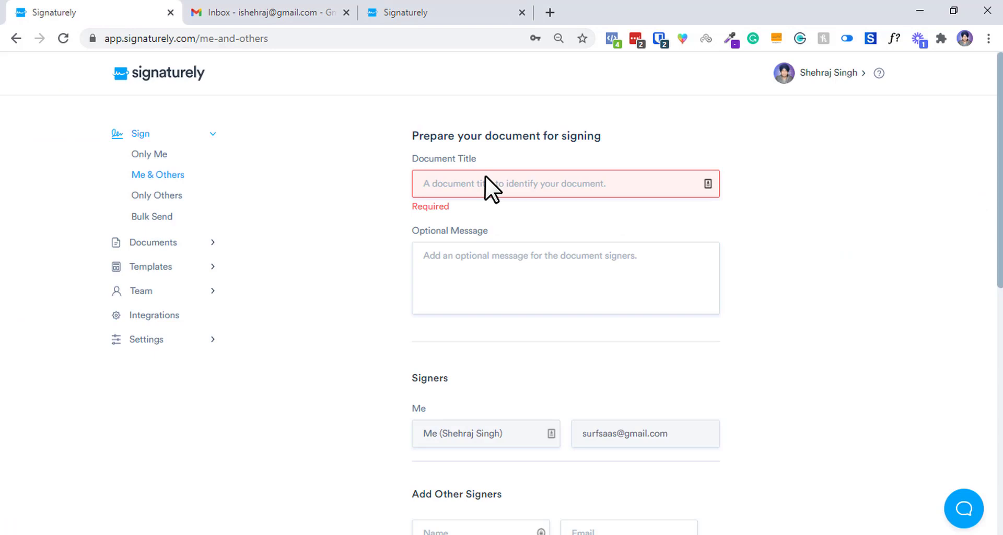
{"action": "left_click", "coordinate": [553, 181]}
{"action": "type", "text": "Test Ishehraj"}
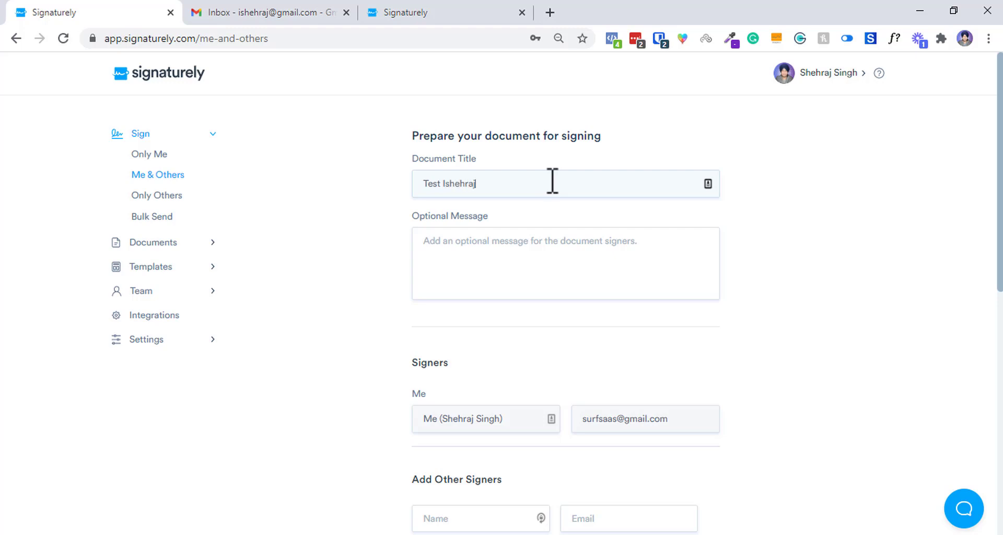
Fill in the other signer's details, choose the Podcast Guest Release Form template and send the request.
{"action": "scroll", "coordinate": [533, 261], "scroll_direction": "down", "scroll_amount": 3}
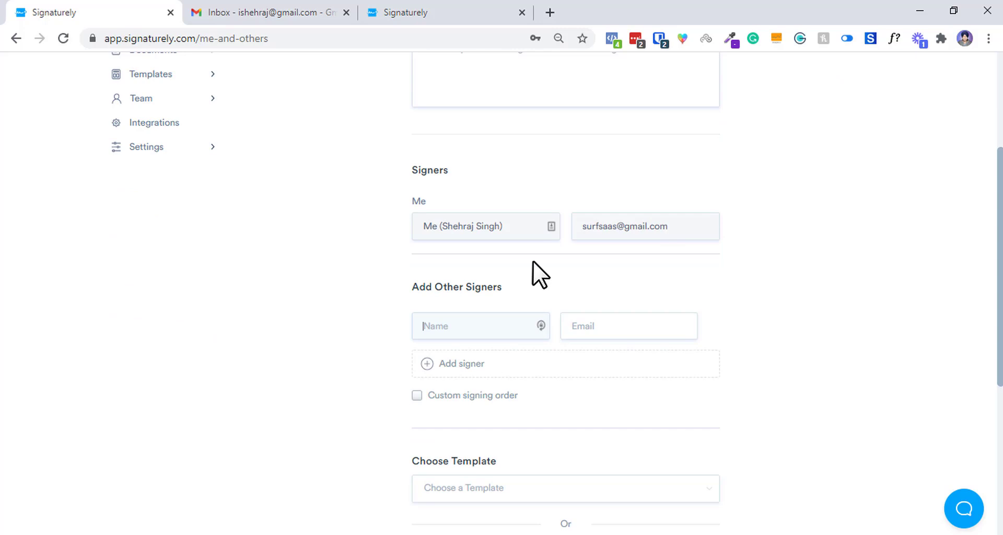
{"action": "left_click", "coordinate": [491, 330]}
{"action": "type", "text": "S"}
{"action": "key", "text": "BackSpace"}
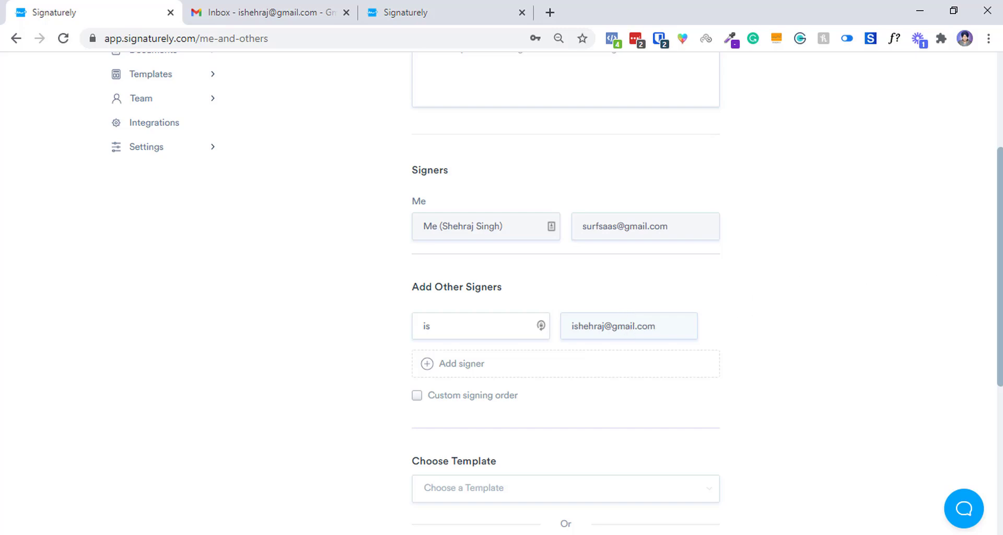
{"action": "scroll", "coordinate": [575, 282], "scroll_direction": "down", "scroll_amount": 4}
{"action": "left_click", "coordinate": [577, 282]}
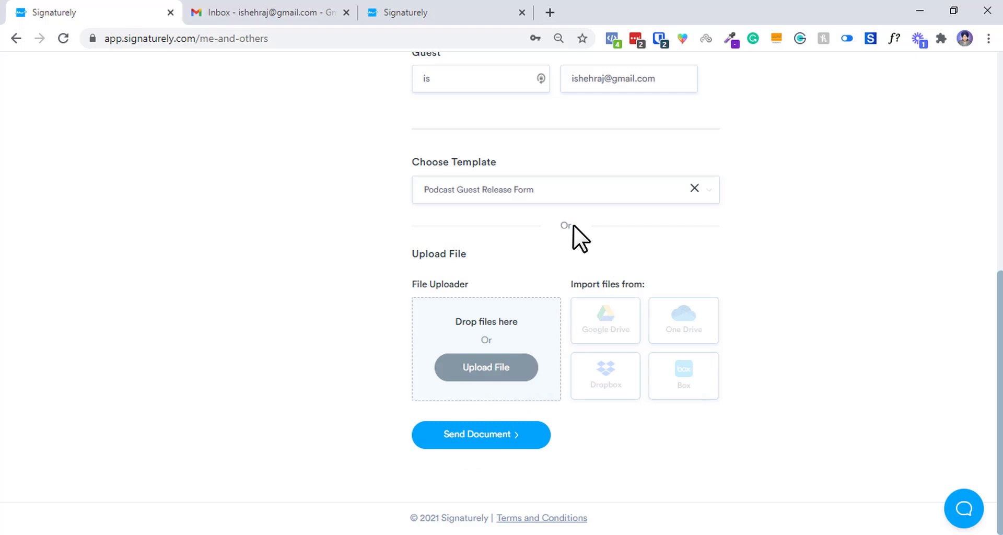
{"action": "scroll", "coordinate": [573, 224], "scroll_direction": "up", "scroll_amount": 8}
{"action": "scroll", "coordinate": [541, 462], "scroll_direction": "down", "scroll_amount": 8}
{"action": "left_click", "coordinate": [514, 441]}
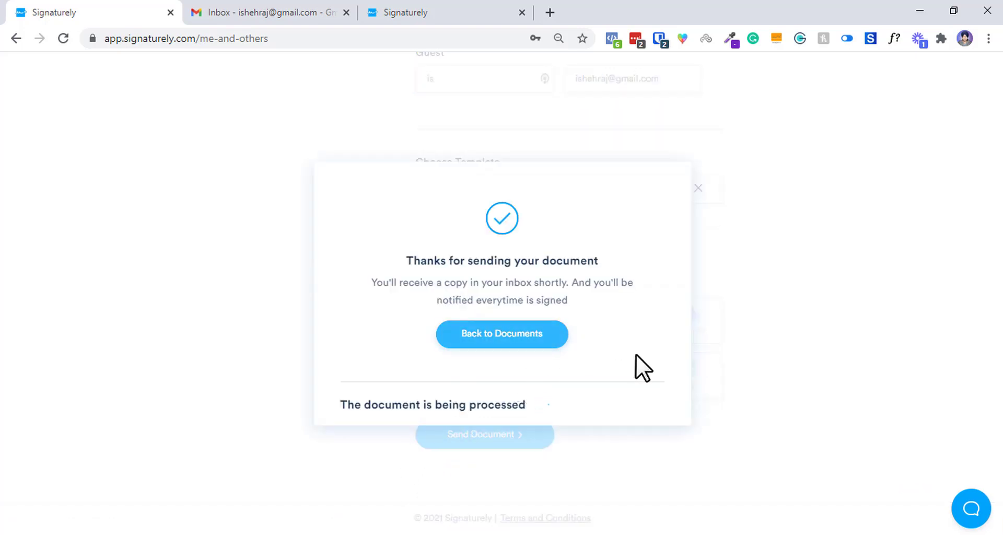
Check the Gmail inbox for the signature request, alternating with the sending confirmation tab.
{"action": "left_click", "coordinate": [299, 11]}
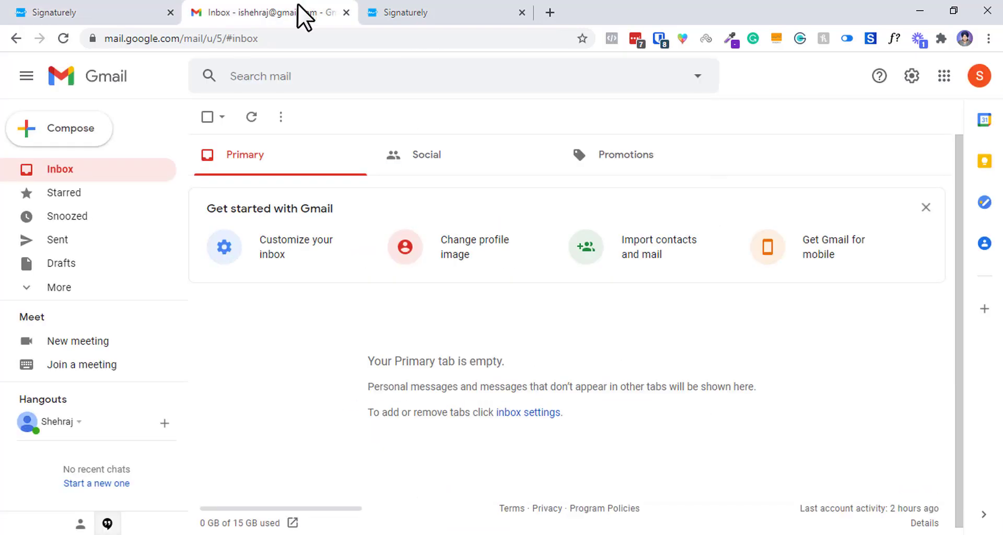
{"action": "key", "text": "ctrl+shift+Tab"}
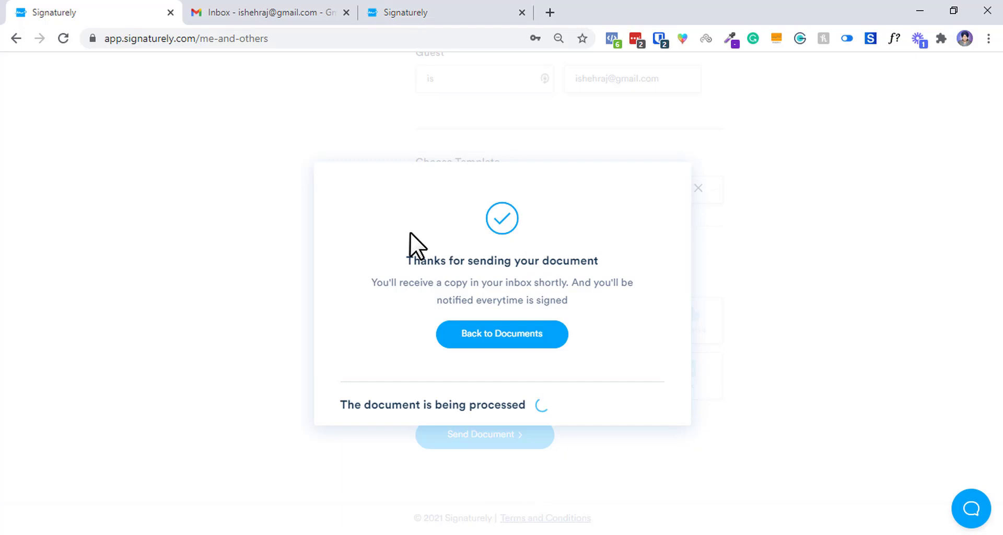
{"action": "left_click", "coordinate": [264, 11]}
{"action": "left_click", "coordinate": [177, 13]}
{"action": "left_click", "coordinate": [269, 12]}
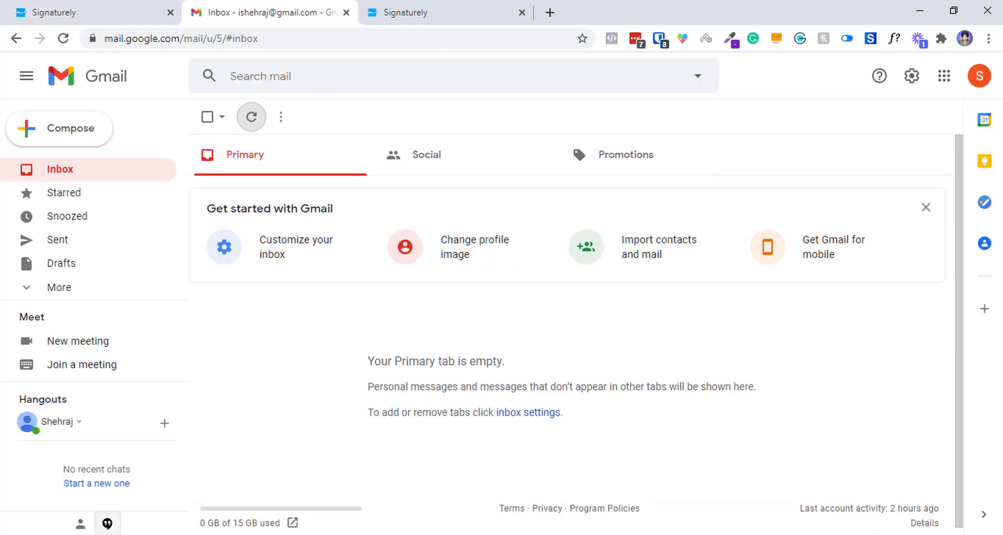
Search 'time' in a new tab, move that tab into third place, then return to the inbox.
{"action": "left_click", "coordinate": [554, 11]}
{"action": "type", "text": "ti"}
{"action": "key", "text": "BackSpace"}
{"action": "type", "text": "me"}
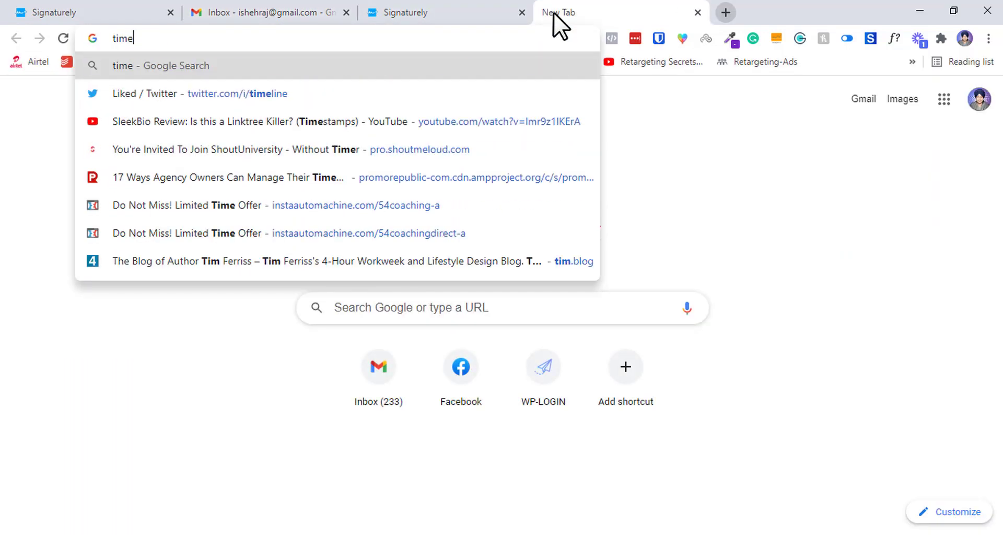
{"action": "key", "text": "Return"}
{"action": "left_click_drag", "start_coordinate": [447, 10], "coordinate": [429, 11]}
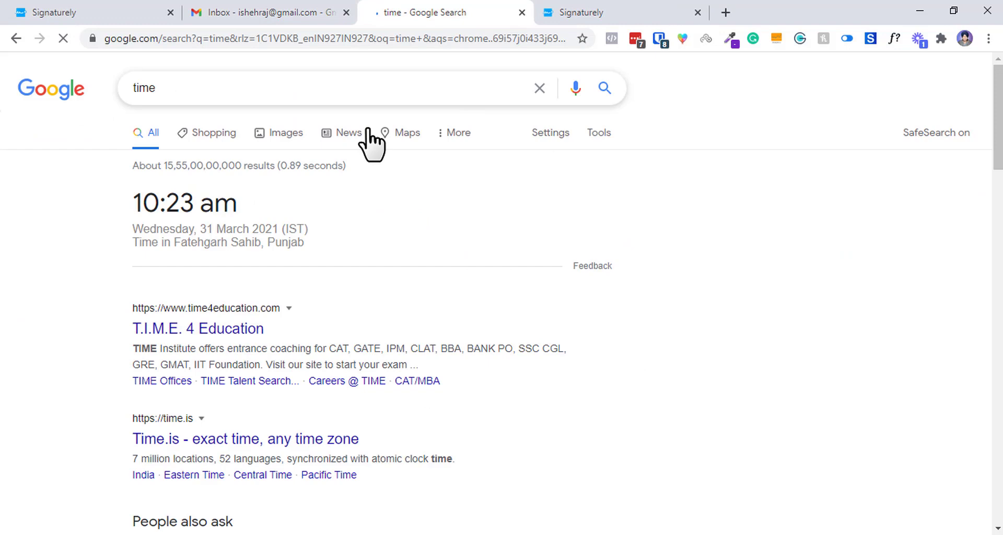
{"action": "left_click", "coordinate": [246, 11]}
{"action": "left_click", "coordinate": [157, 11]}
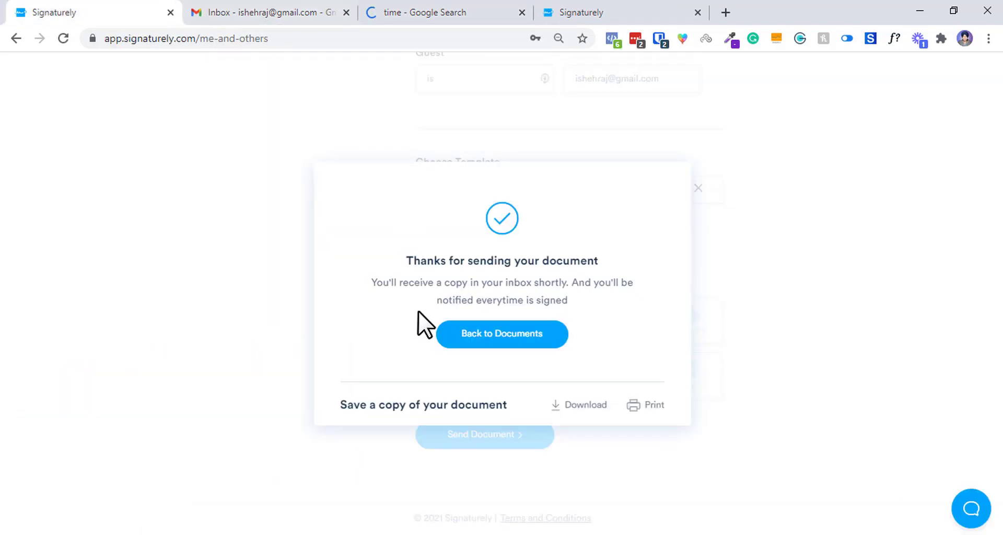
{"action": "left_click", "coordinate": [291, 11]}
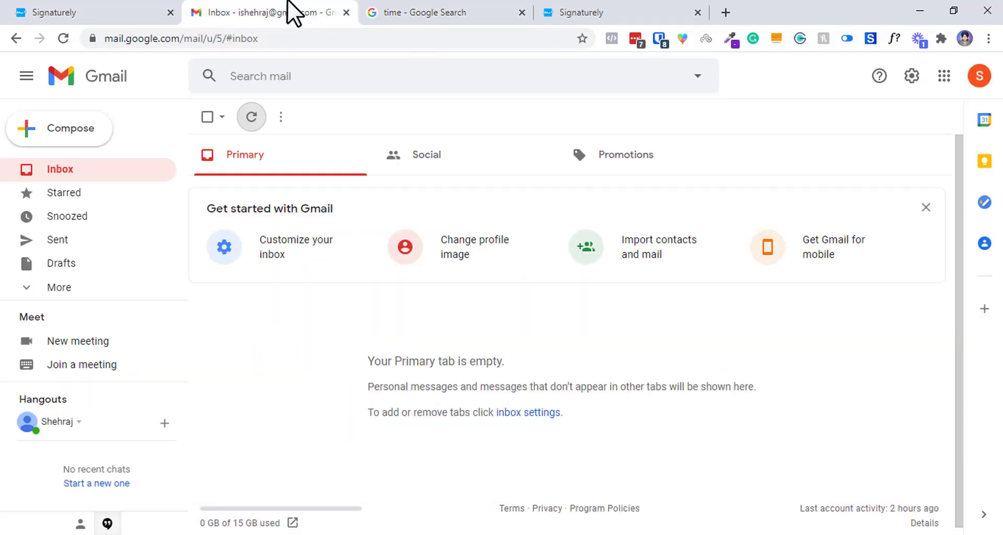
Refresh the inbox and open the Podcast Guest Release Form signature request email.
{"action": "left_click", "coordinate": [251, 120]}
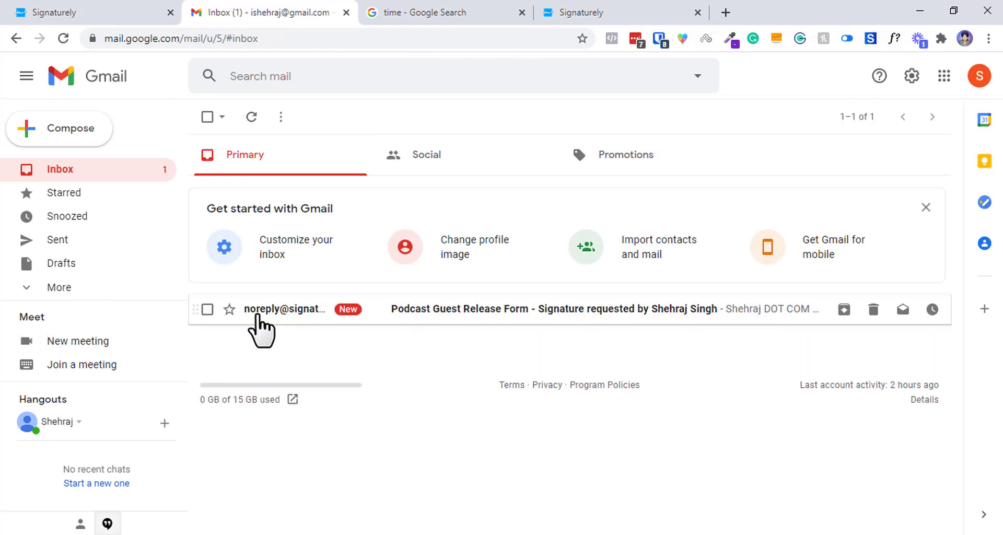
{"action": "left_click", "coordinate": [293, 330]}
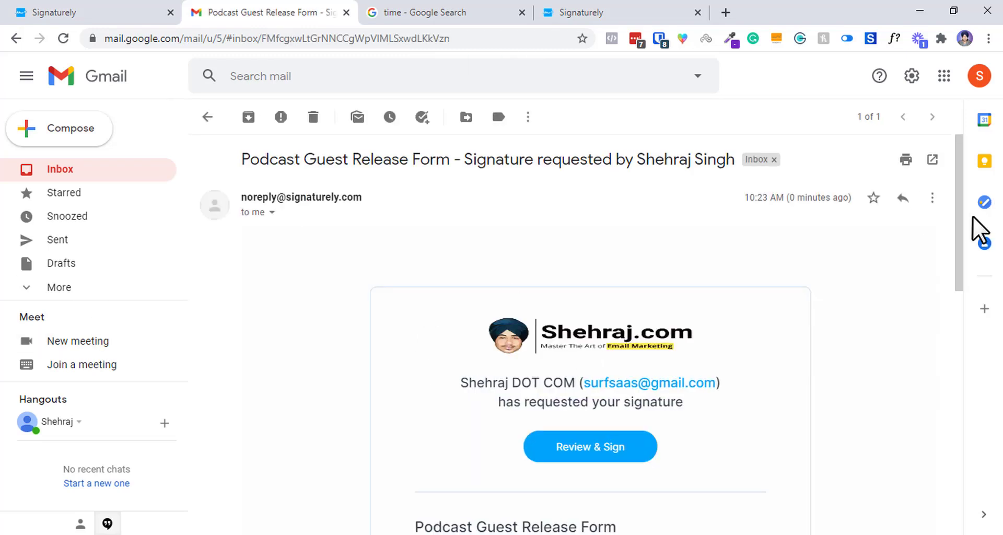
{"action": "left_click_drag", "start_coordinate": [961, 211], "coordinate": [968, 253]}
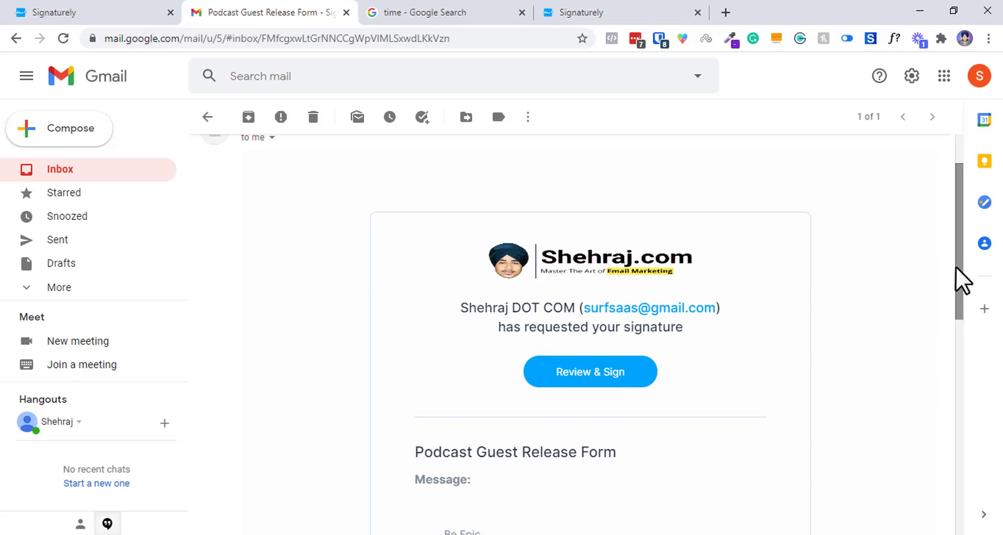
{"action": "left_click_drag", "start_coordinate": [958, 269], "coordinate": [657, 271]}
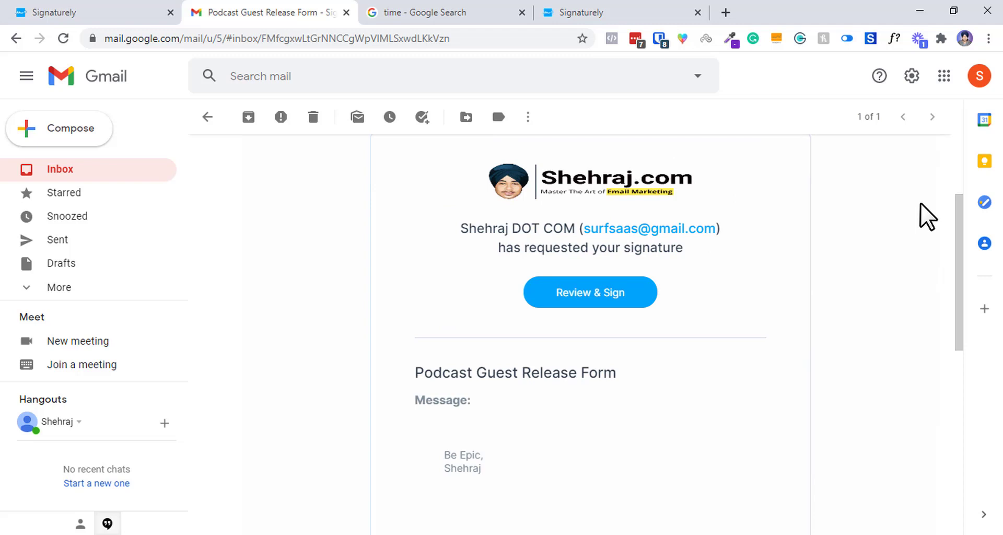
{"action": "scroll", "coordinate": [963, 217], "scroll_direction": "up", "scroll_amount": 3}
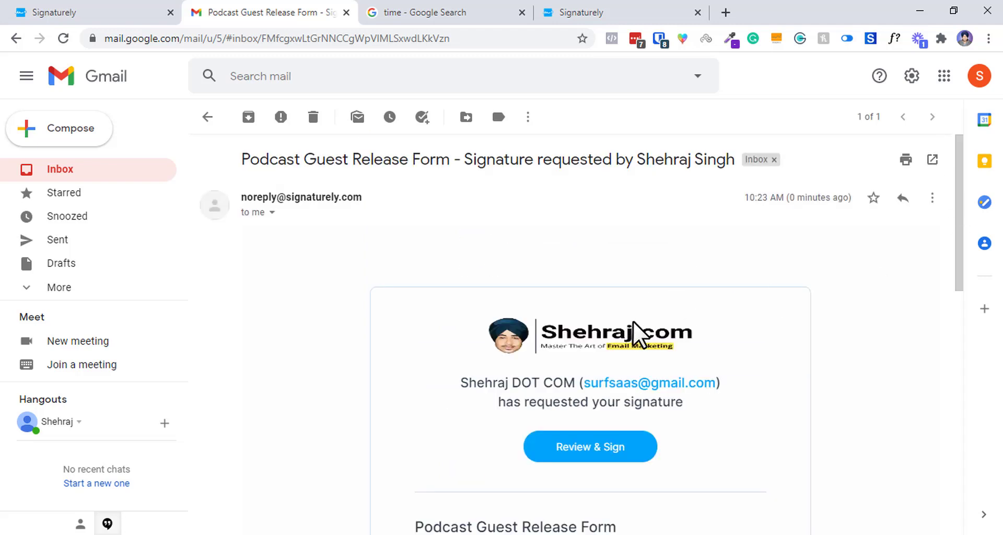
Expand the sender details and highlight the recipient, no-reply and from addresses.
{"action": "left_click", "coordinate": [271, 212]}
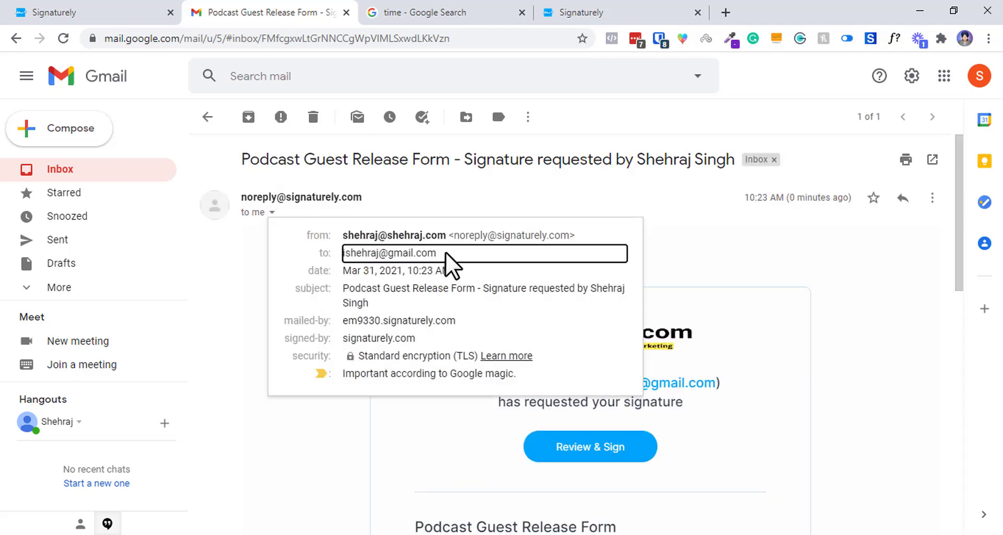
{"action": "left_click_drag", "start_coordinate": [446, 256], "coordinate": [325, 254]}
{"action": "left_click", "coordinate": [365, 253]}
{"action": "left_click_drag", "start_coordinate": [448, 236], "coordinate": [589, 246]}
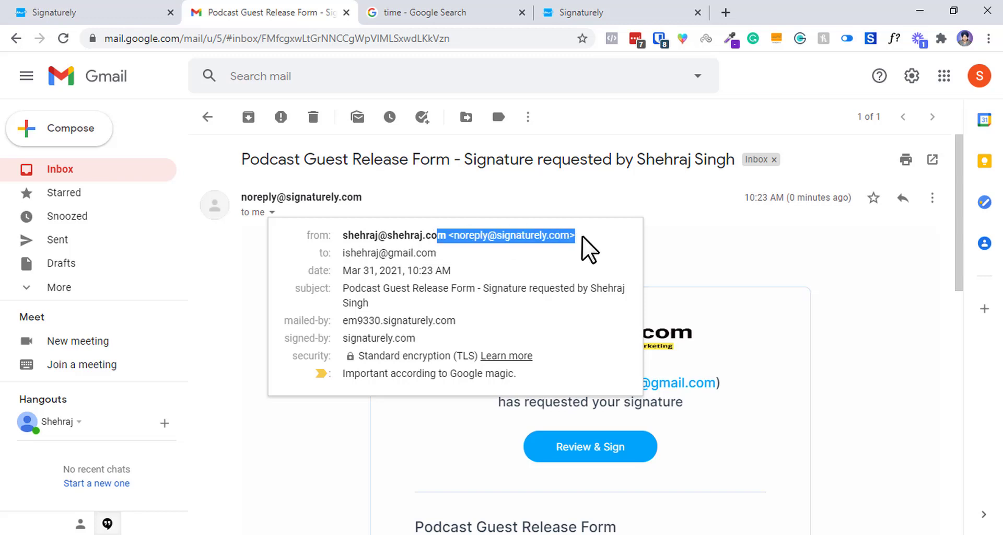
{"action": "left_click", "coordinate": [450, 239]}
{"action": "left_click_drag", "start_coordinate": [452, 238], "coordinate": [364, 239]}
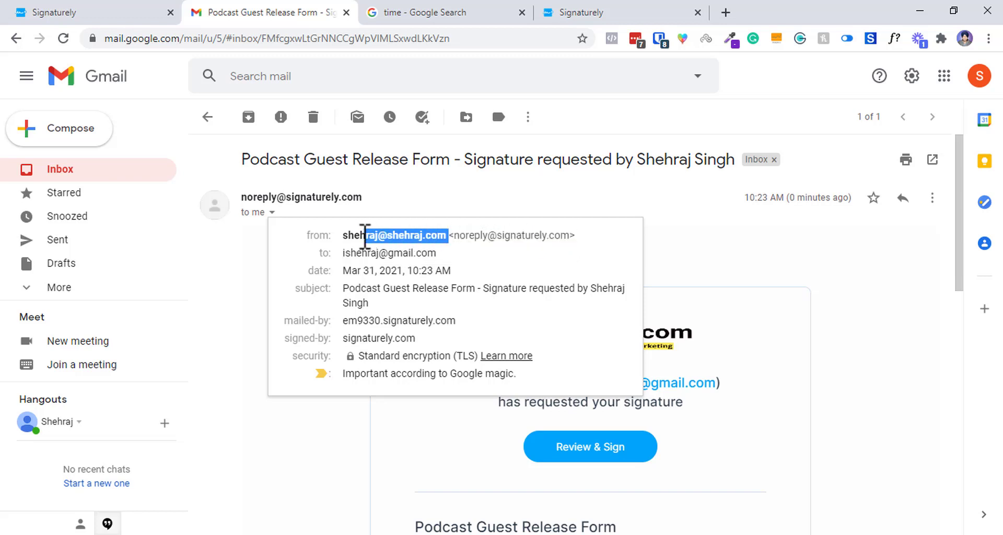
{"action": "triple_click", "coordinate": [355, 236]}
{"action": "left_click", "coordinate": [474, 232]}
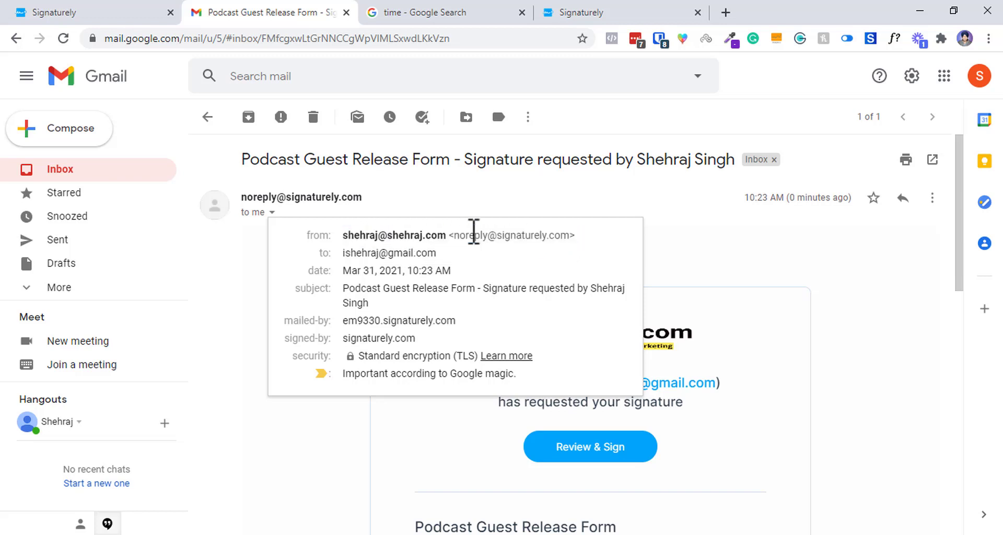
Highlight the sender's header address and the mailed-by domain, then close the details.
{"action": "left_click_drag", "start_coordinate": [448, 233], "coordinate": [627, 241]}
{"action": "left_click", "coordinate": [590, 235]}
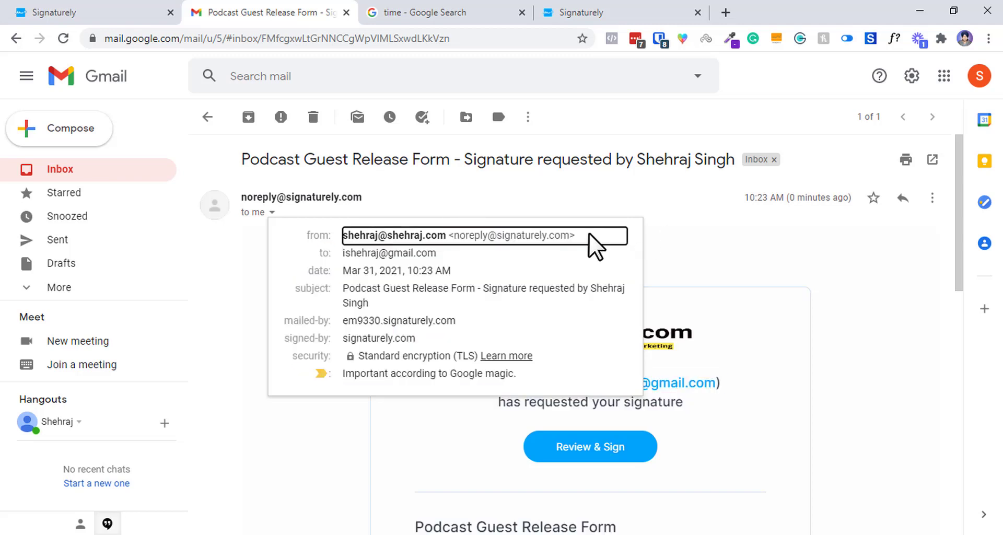
{"action": "triple_click", "coordinate": [311, 200]}
{"action": "left_click", "coordinate": [282, 232]}
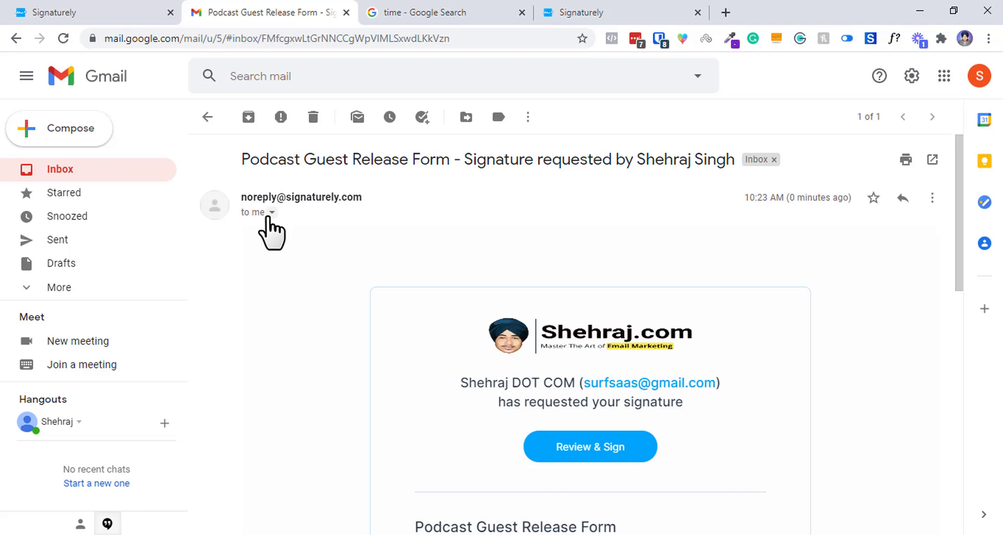
{"action": "left_click", "coordinate": [271, 212]}
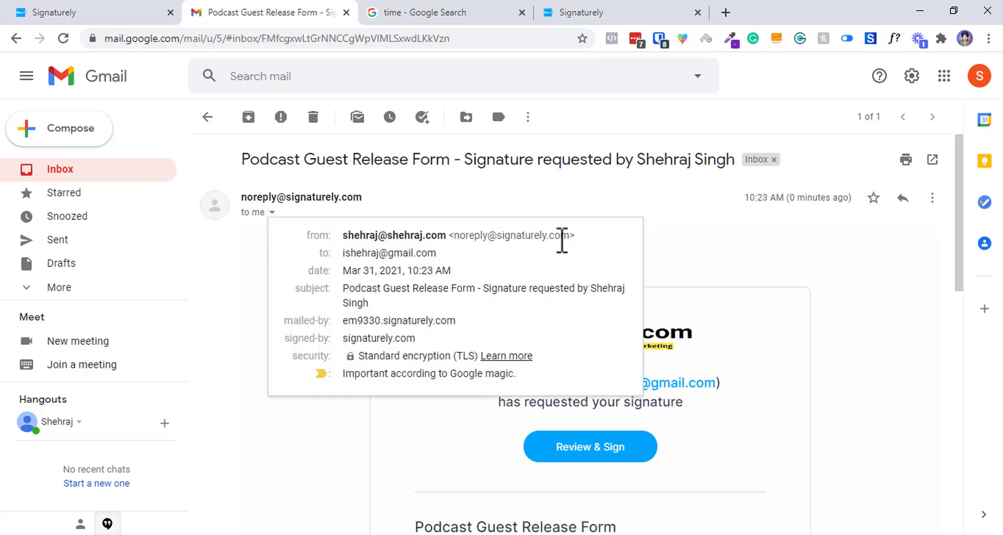
{"action": "left_click_drag", "start_coordinate": [349, 321], "coordinate": [391, 240]}
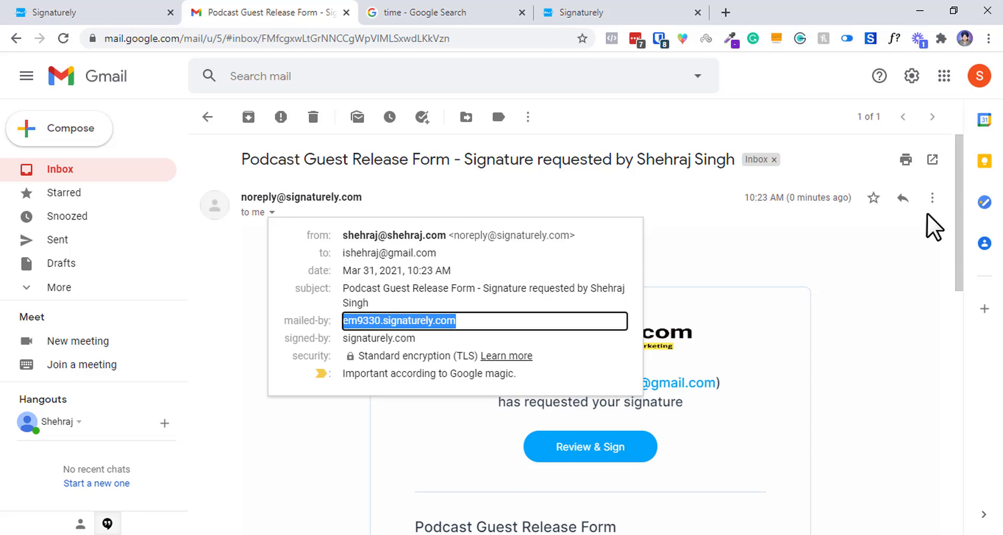
{"action": "left_click", "coordinate": [937, 226]}
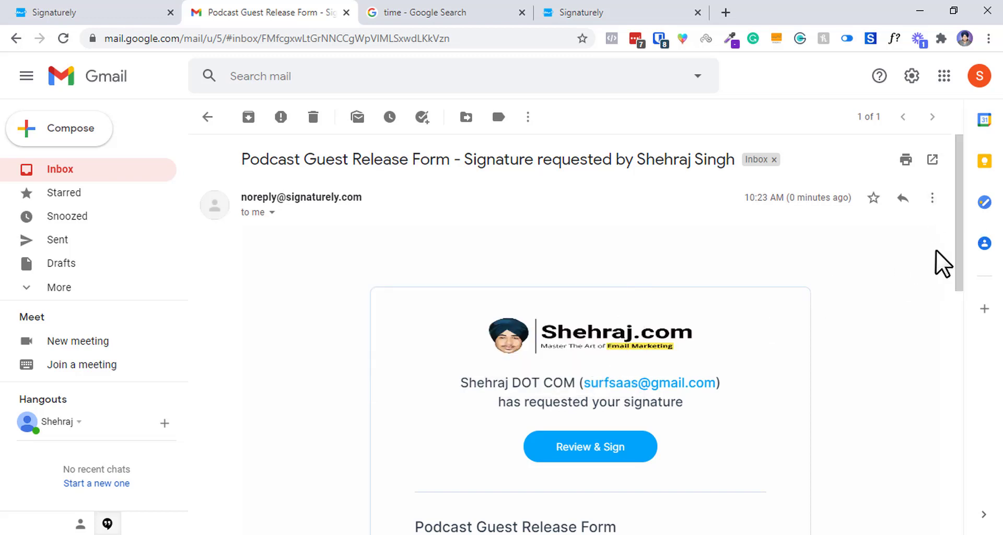
Open the Review & Sign link in a new tab and return to the email.
{"action": "scroll", "coordinate": [628, 334], "scroll_direction": "down", "scroll_amount": 5}
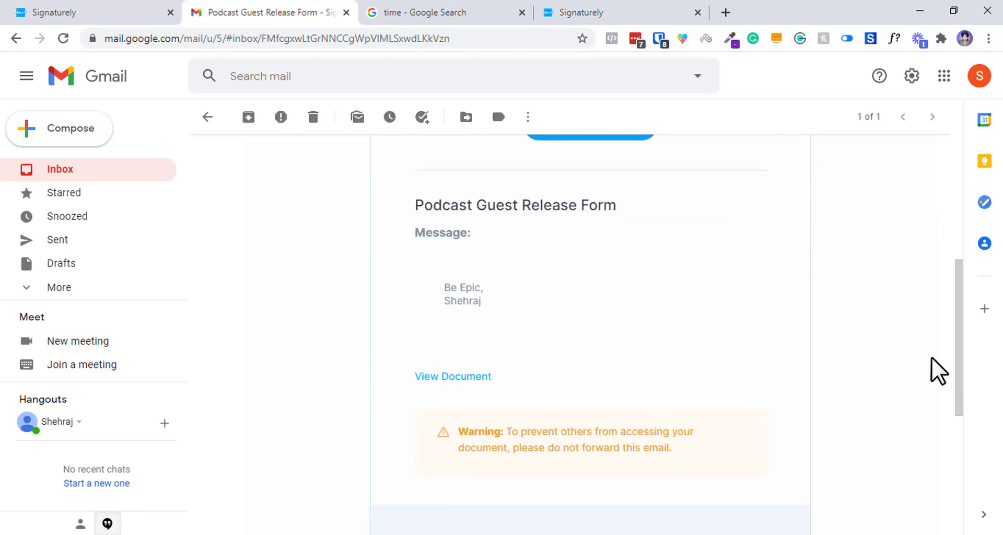
{"action": "left_click_drag", "start_coordinate": [960, 367], "coordinate": [951, 439]}
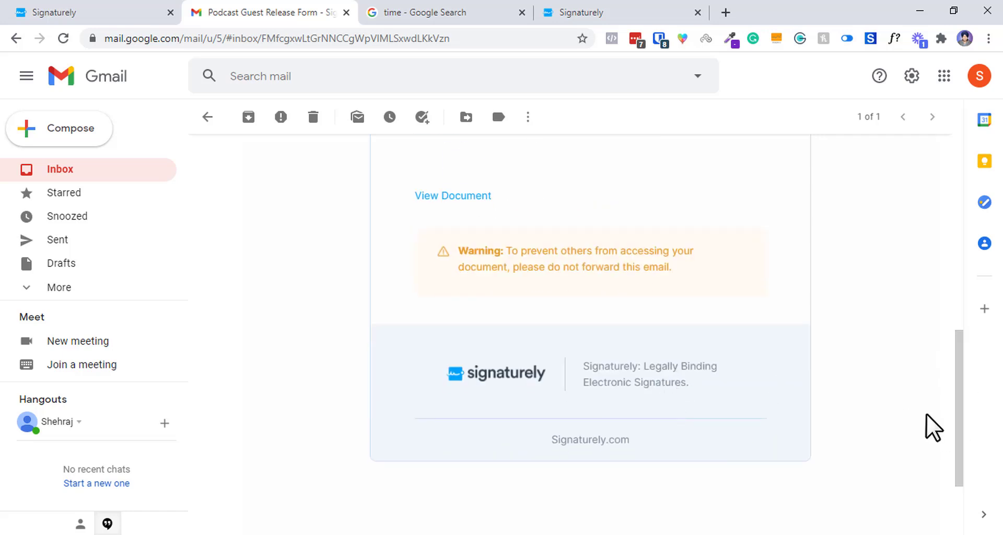
{"action": "left_click_drag", "start_coordinate": [952, 398], "coordinate": [947, 345]}
{"action": "scroll", "coordinate": [648, 256], "scroll_direction": "up", "scroll_amount": 4}
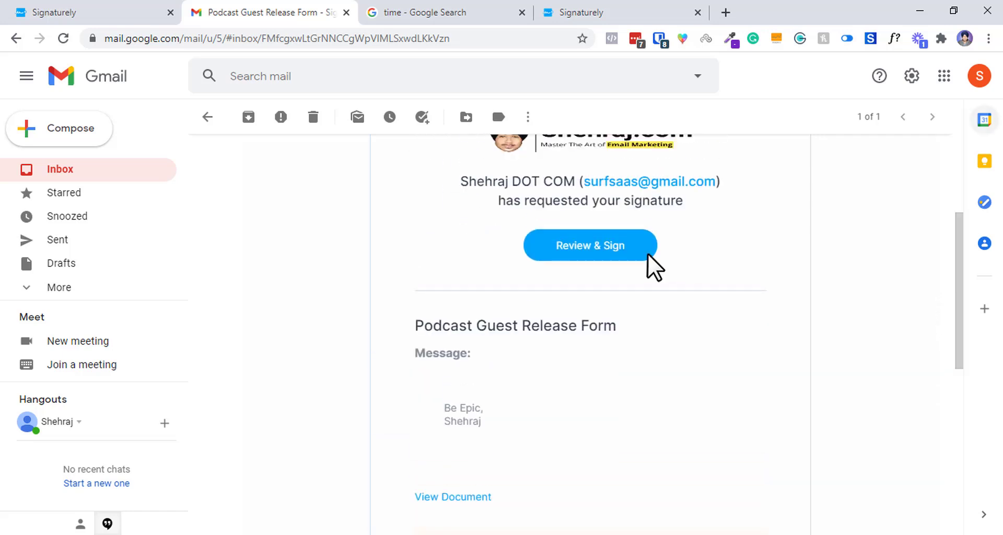
{"action": "left_click", "coordinate": [597, 247]}
{"action": "left_click", "coordinate": [313, 11]}
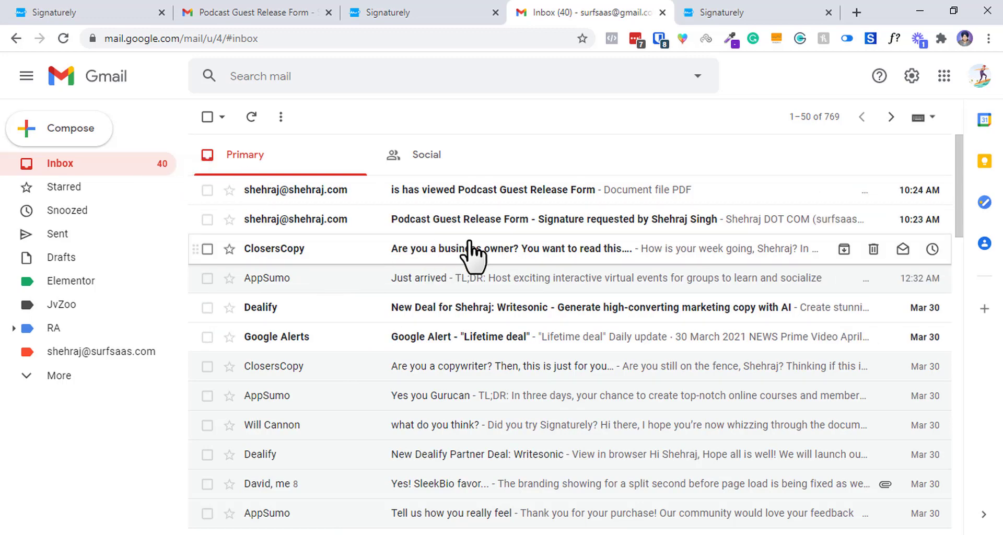
Read the guest's signature-request email, highlighting its subject and message, then return to the inbox.
{"action": "left_click", "coordinate": [449, 225]}
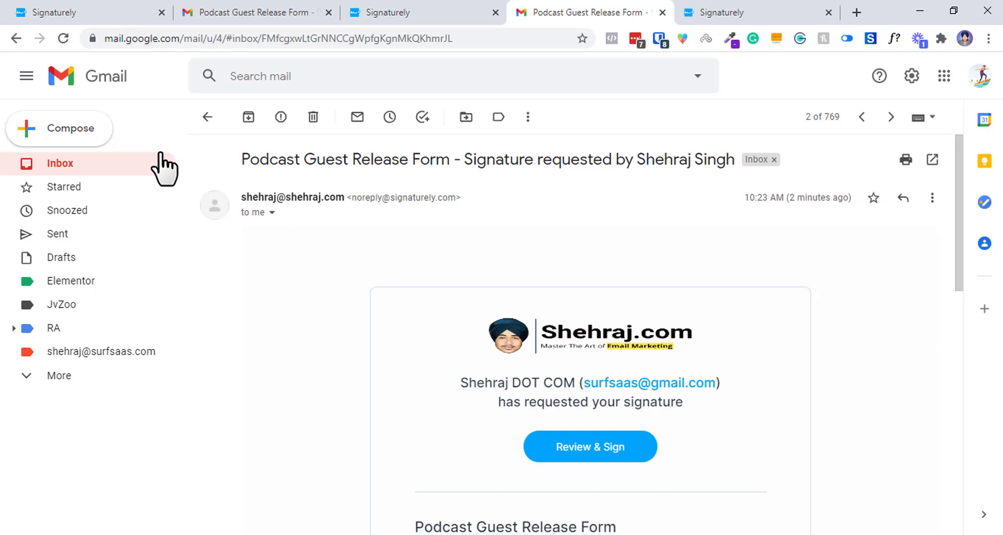
{"action": "triple_click", "coordinate": [335, 166]}
{"action": "left_click", "coordinate": [316, 164]}
{"action": "left_click_drag", "start_coordinate": [242, 170], "coordinate": [537, 252]}
{"action": "triple_click", "coordinate": [591, 402]}
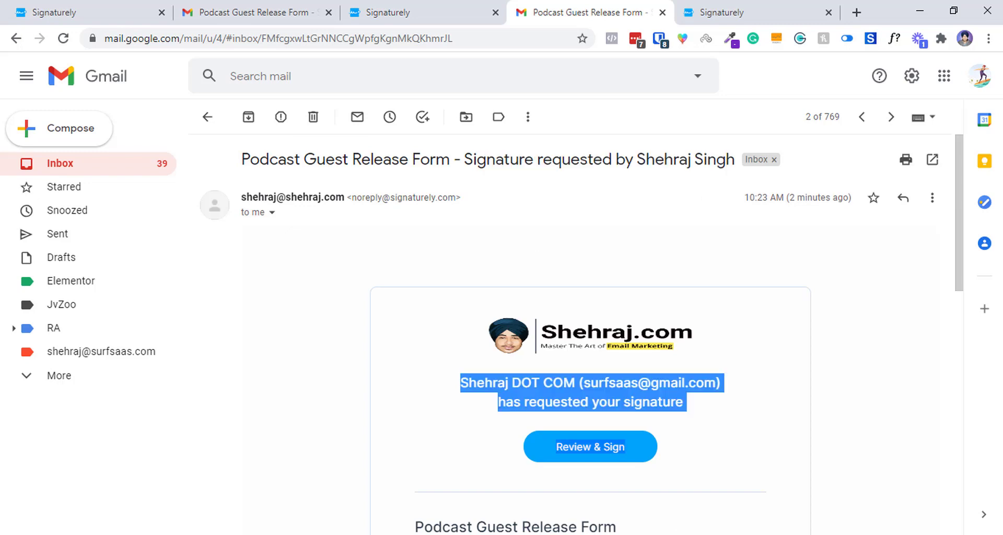
{"action": "scroll", "coordinate": [525, 264], "scroll_direction": "down", "scroll_amount": 6}
{"action": "left_click", "coordinate": [206, 117]}
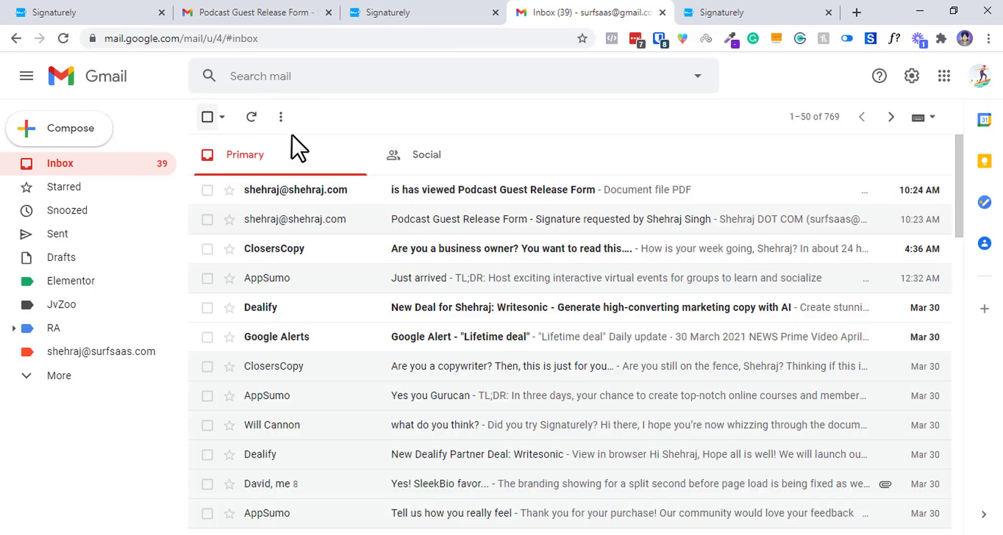
Open the 'viewed Podcast Guest Release Form' notification and highlight its body, warning and sign-off text.
{"action": "left_click", "coordinate": [398, 209]}
{"action": "left_click_drag", "start_coordinate": [554, 314], "coordinate": [571, 530]}
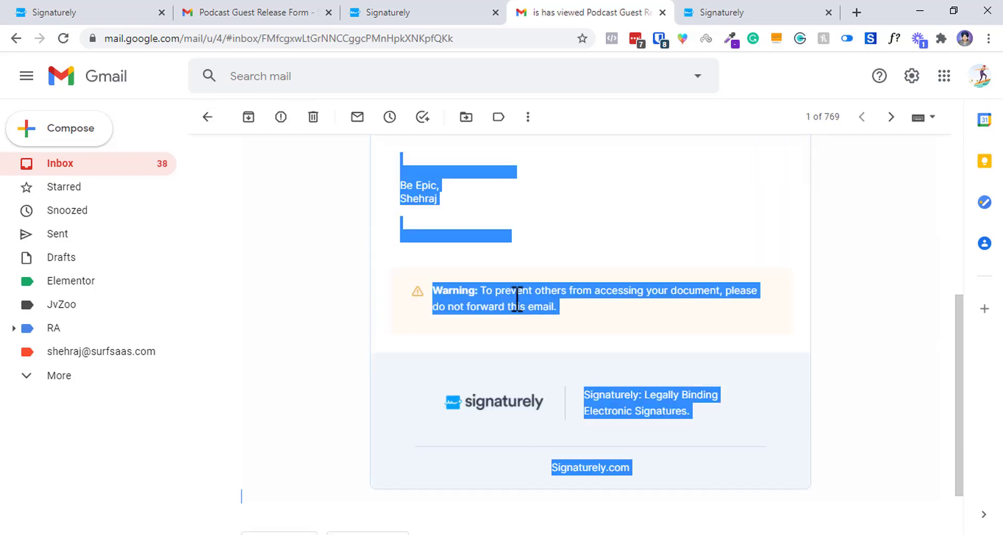
{"action": "left_click", "coordinate": [571, 291]}
{"action": "left_click_drag", "start_coordinate": [572, 291], "coordinate": [491, 130]}
{"action": "scroll", "coordinate": [537, 366], "scroll_direction": "up", "scroll_amount": 4}
{"action": "left_click", "coordinate": [538, 365]}
{"action": "mouse_move", "coordinate": [537, 366]}
{"action": "left_mouse_down"}
{"action": "mouse_move", "coordinate": [524, 388]}
{"action": "mouse_move", "coordinate": [570, 318]}
{"action": "mouse_move", "coordinate": [496, 274]}
{"action": "mouse_move", "coordinate": [514, 221]}
{"action": "left_mouse_up"}
{"action": "left_click", "coordinate": [444, 466]}
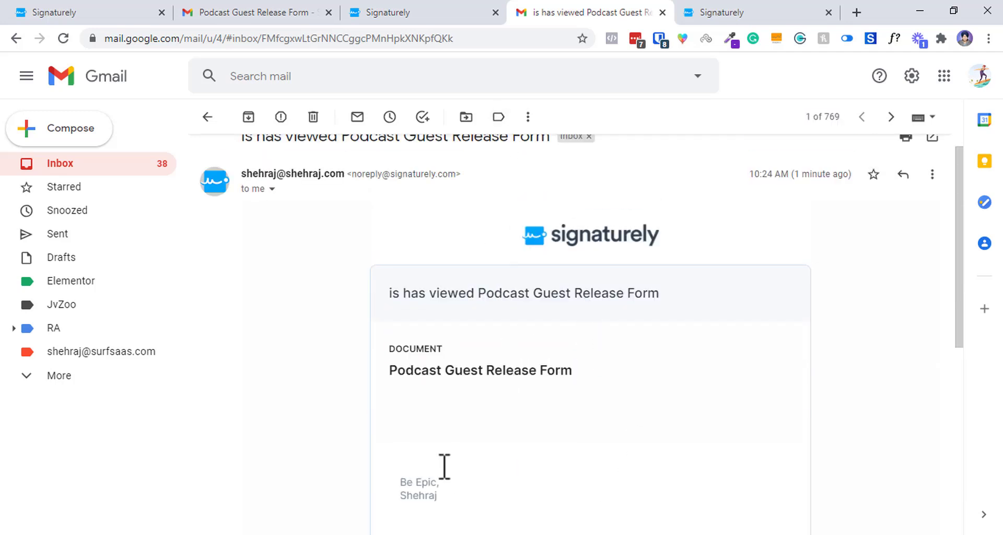
{"action": "left_click_drag", "start_coordinate": [390, 478], "coordinate": [457, 435]}
On the Signaturely signing page, enter 's' in the Guest textbox.
{"action": "left_click", "coordinate": [411, 7]}
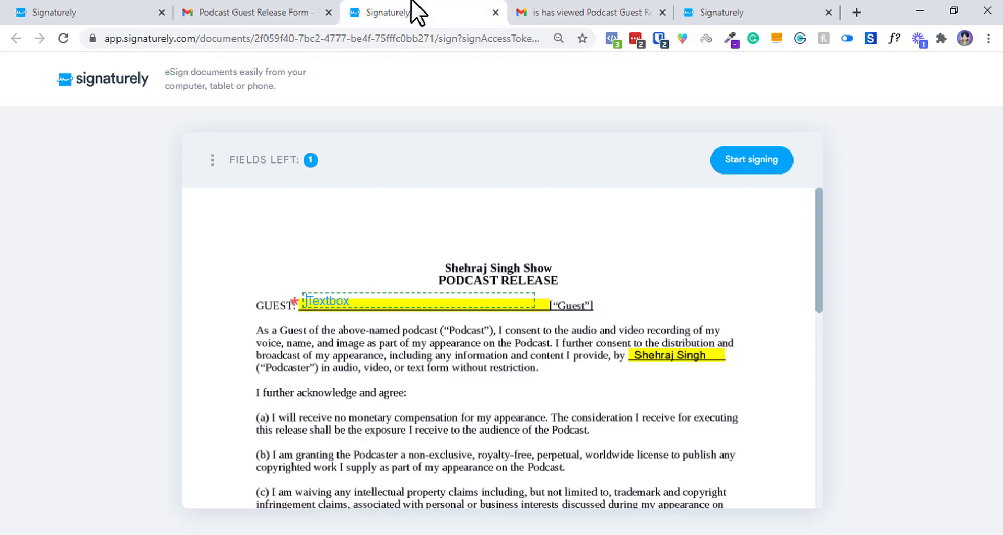
{"action": "left_click", "coordinate": [266, 11]}
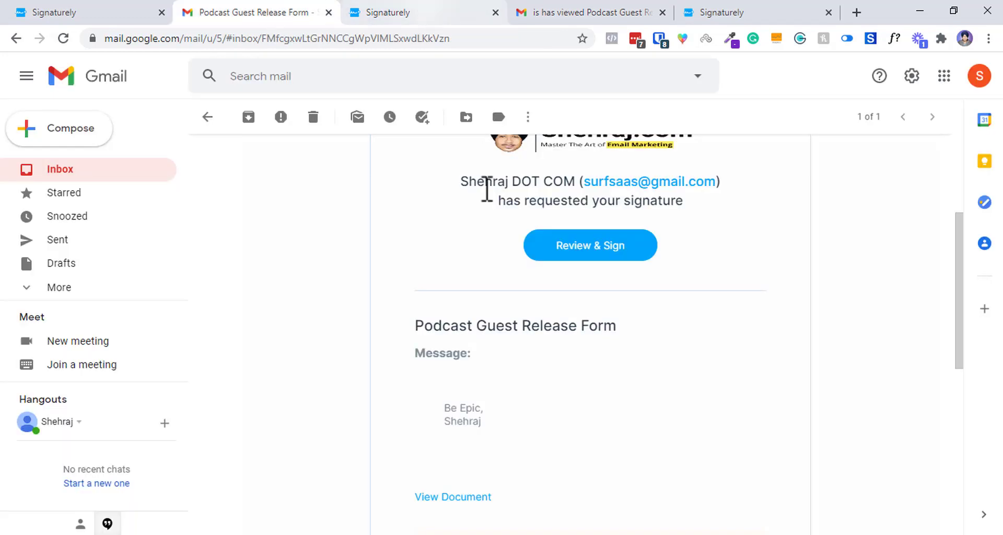
{"action": "left_click", "coordinate": [439, 6]}
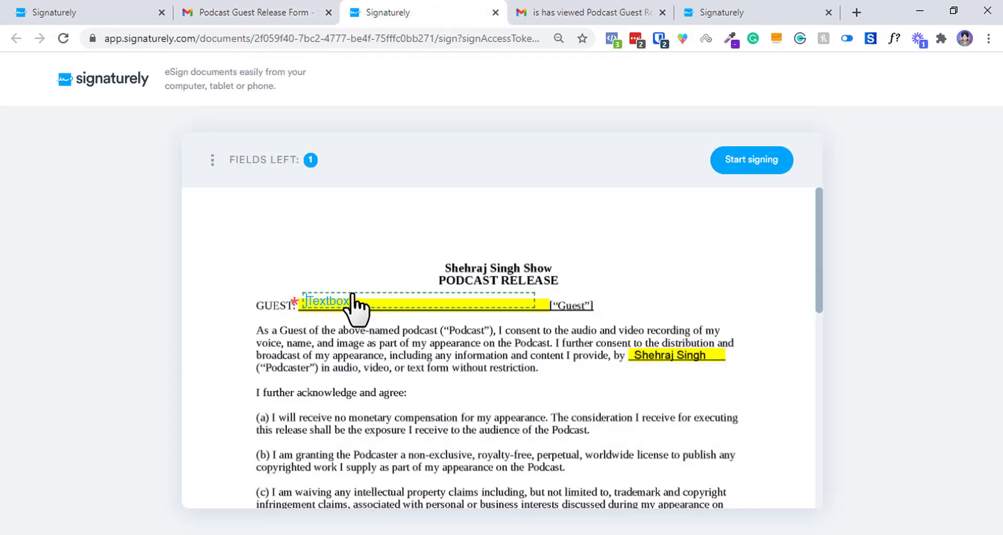
{"action": "type", "text": "S"}
{"action": "key", "text": "BackSpace"}
{"action": "type", "text": "s"}
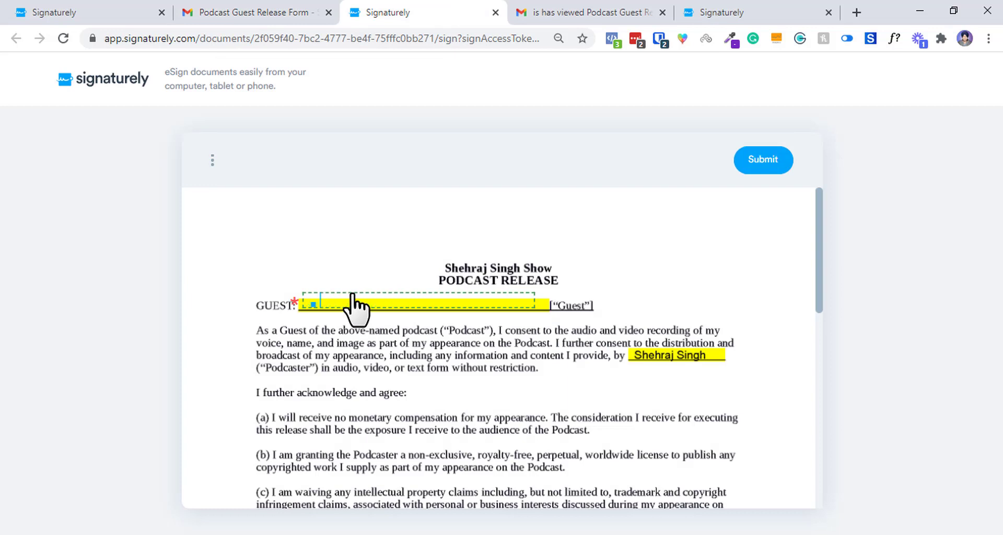
{"action": "key", "text": "BackSpace"}
{"action": "type", "text": "s"}
{"action": "mouse_move", "coordinate": [821, 273]}
{"action": "left_mouse_down"}
{"action": "mouse_move", "coordinate": [819, 390]}
{"action": "mouse_move", "coordinate": [831, 457]}
{"action": "left_mouse_up"}
Create the guest's typed signature from their name and tick the 'I understand' agreement.
{"action": "left_click", "coordinate": [525, 320]}
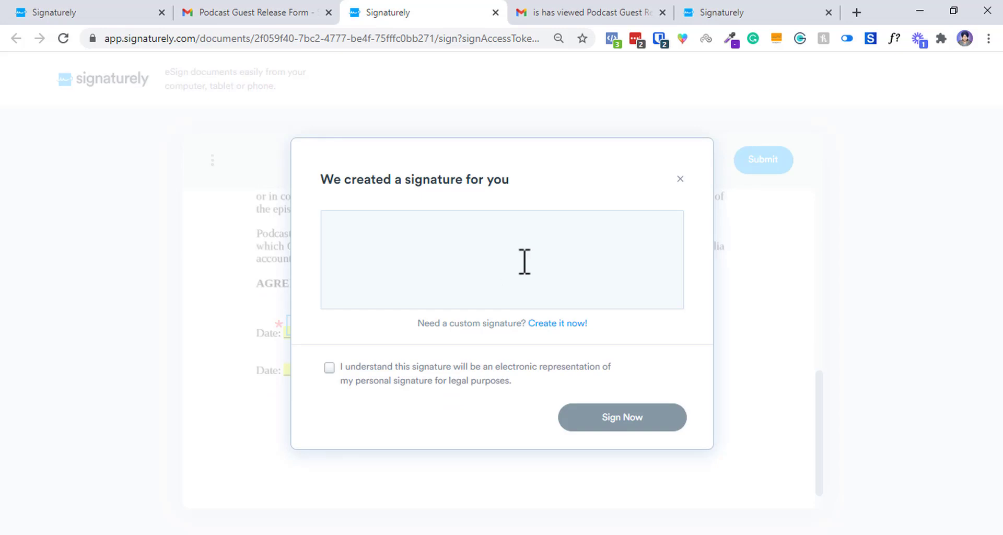
{"action": "type", "text": "Ishehrj"}
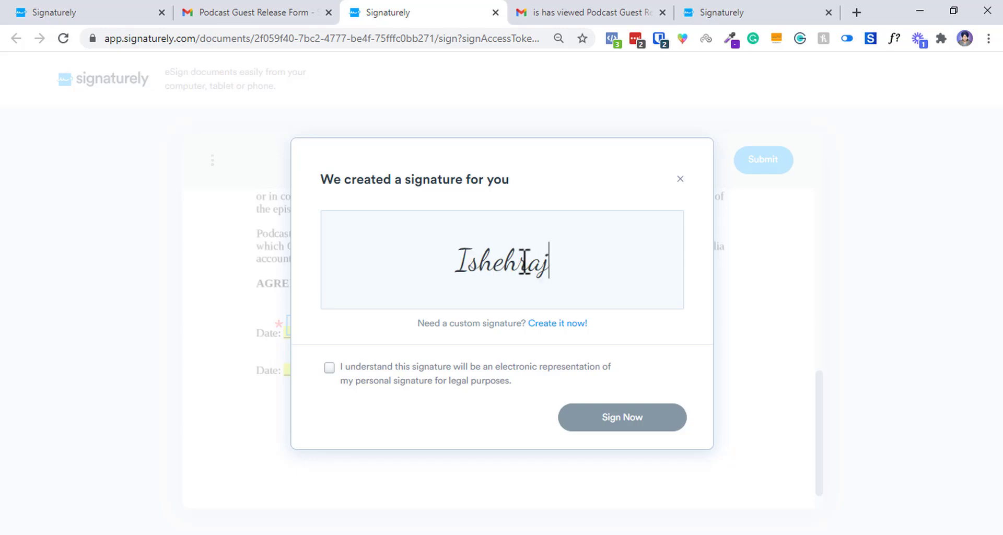
{"action": "key", "text": "BackSpace"}
{"action": "key", "text": "BackSpace"}
{"action": "key", "text": "BackSpace"}
{"action": "key", "text": "BackSpace"}
{"action": "key", "text": "BackSpace"}
{"action": "key", "text": "BackSpace"}
{"action": "key", "text": "BackSpace"}
{"action": "type", "text": "iS"}
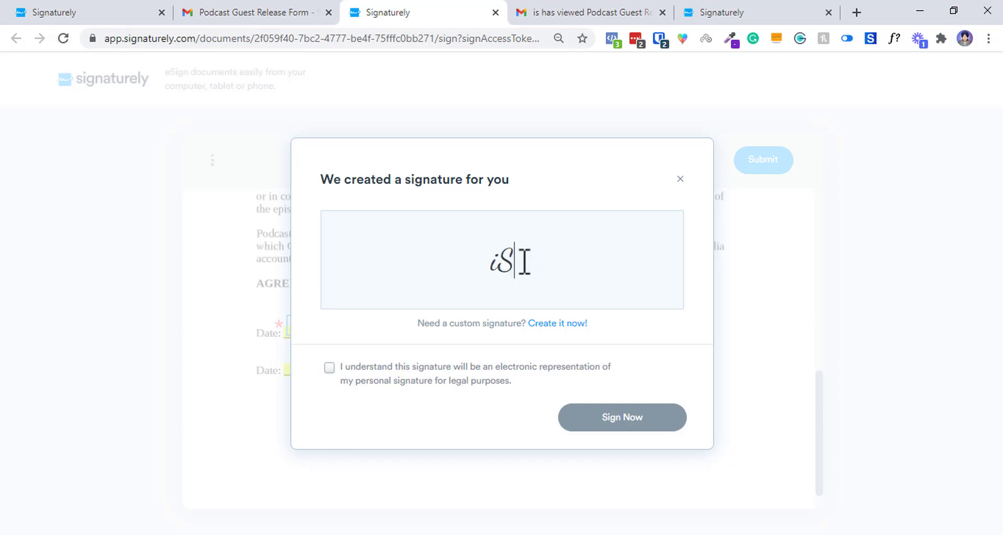
{"action": "type", "text": "hehraj"}
{"action": "left_click", "coordinate": [425, 366]}
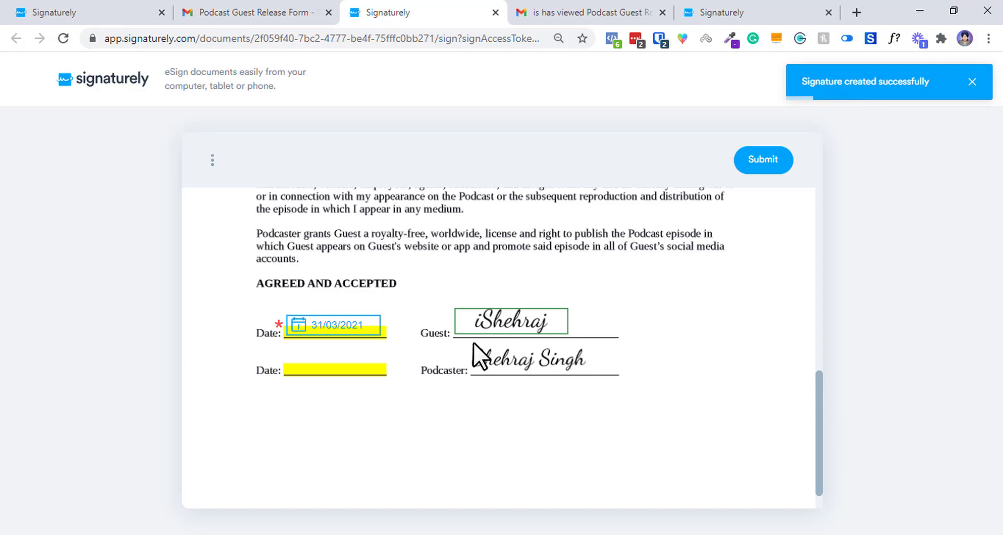
Submit the guest's signature, reviewing the eSignature terms and choosing I Agree in Almost done!
{"action": "left_click", "coordinate": [758, 166]}
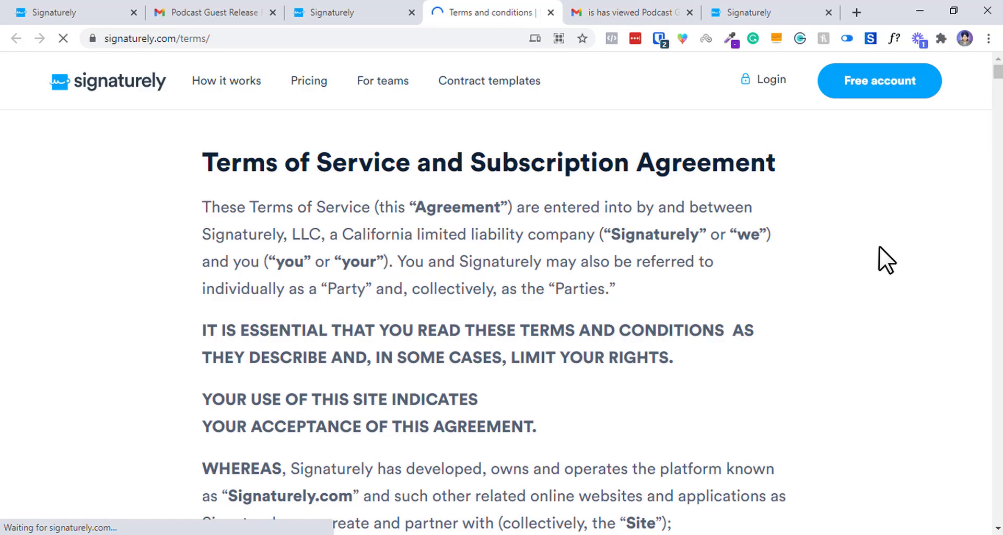
{"action": "scroll", "coordinate": [1001, 138], "scroll_direction": "down", "scroll_amount": 8}
{"action": "scroll", "coordinate": [1002, 138], "scroll_direction": "down", "scroll_amount": 5}
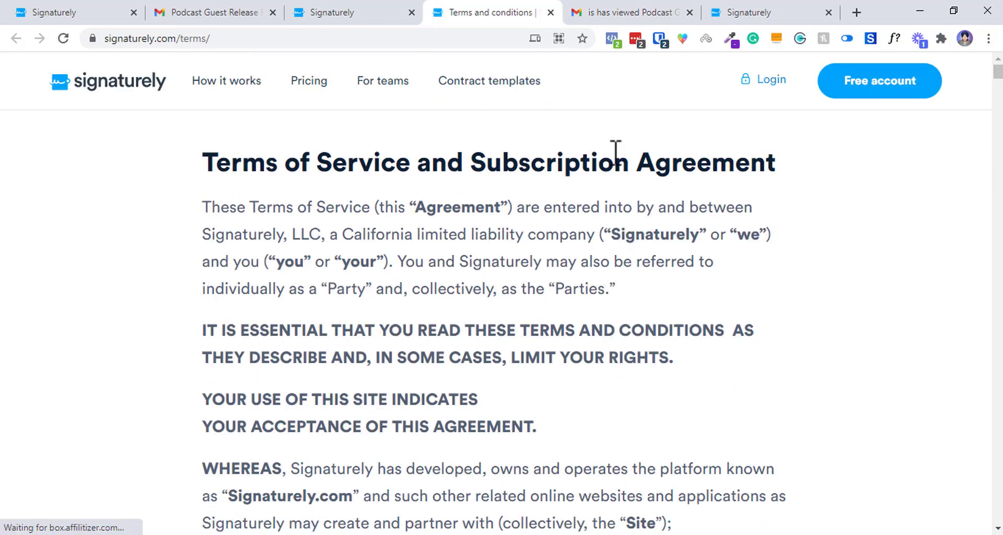
{"action": "left_click_drag", "start_coordinate": [518, 162], "coordinate": [201, 112]}
{"action": "scroll", "coordinate": [569, 318], "scroll_direction": "down", "scroll_amount": 8}
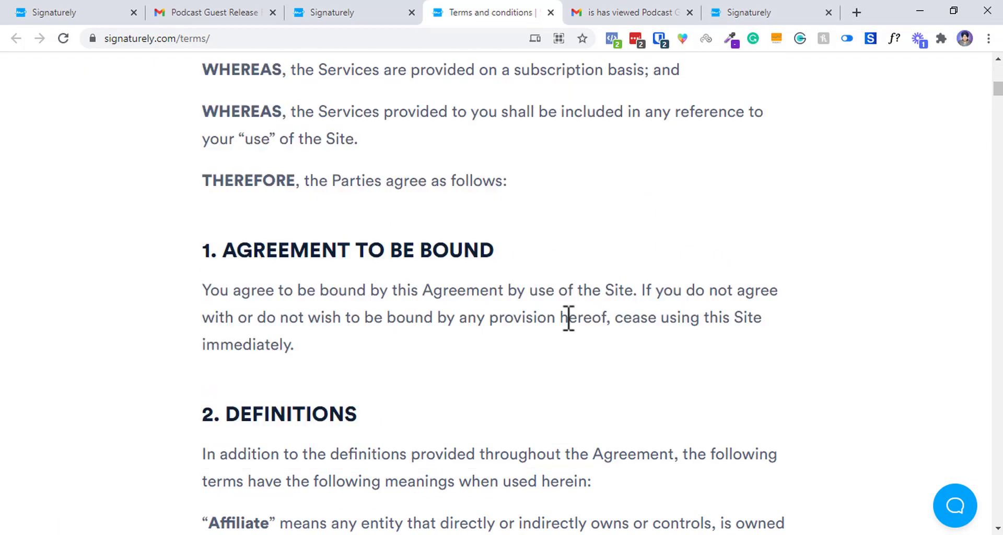
{"action": "scroll", "coordinate": [502, 293], "scroll_direction": "down", "scroll_amount": 20}
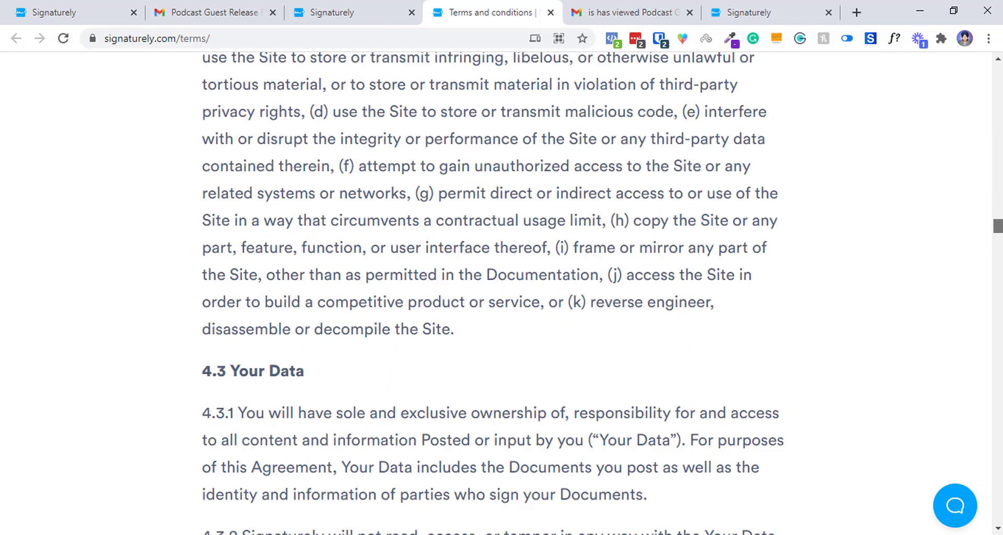
{"action": "left_click", "coordinate": [550, 11]}
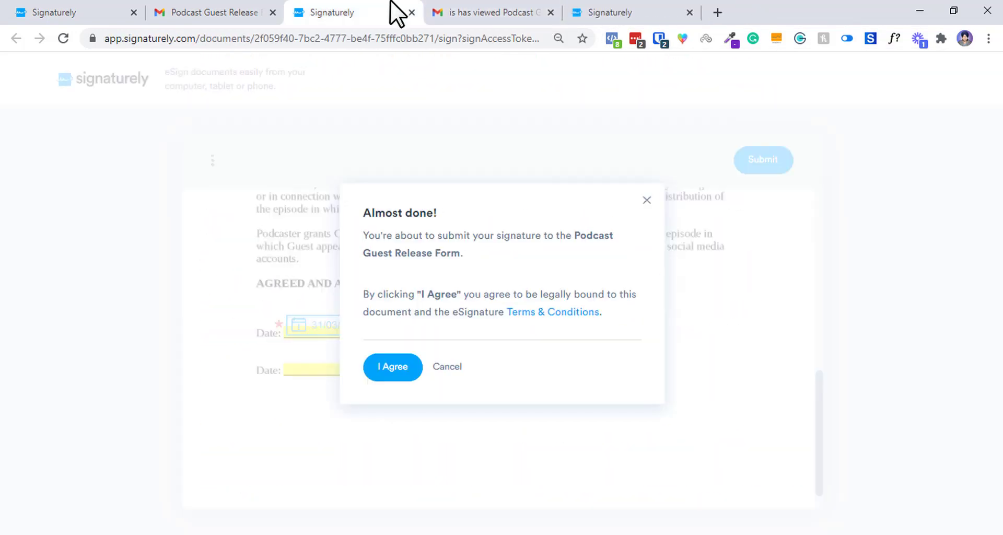
{"action": "left_click", "coordinate": [386, 372]}
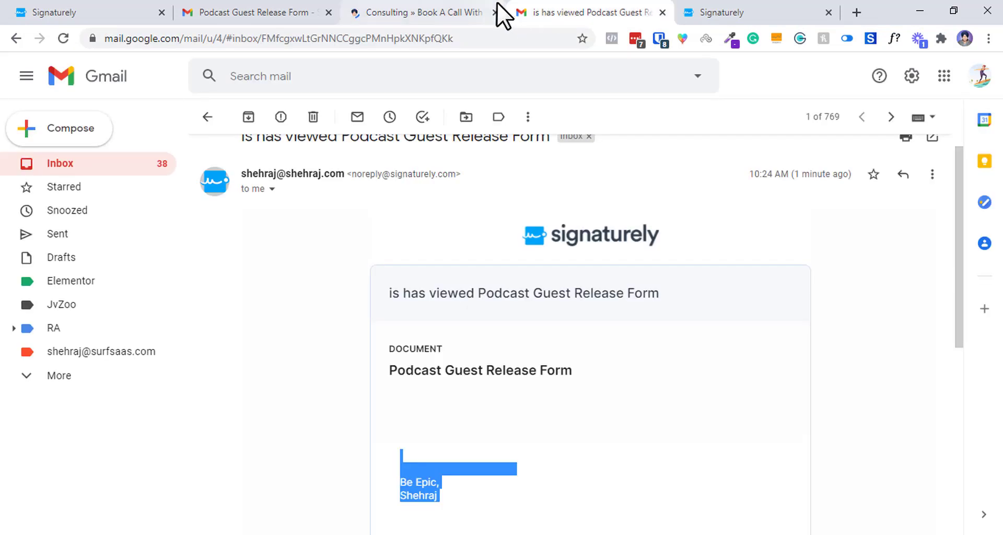
Close the consulting booking tab and read the new 'Signaturely! document signed' email in Gmail.
{"action": "left_click", "coordinate": [497, 11]}
{"action": "left_click", "coordinate": [494, 11]}
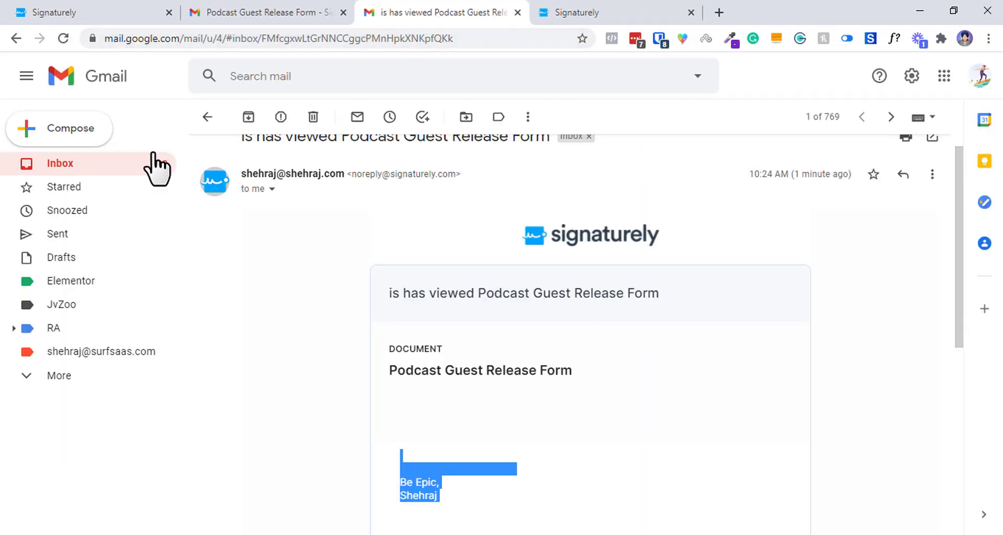
{"action": "left_click", "coordinate": [128, 166]}
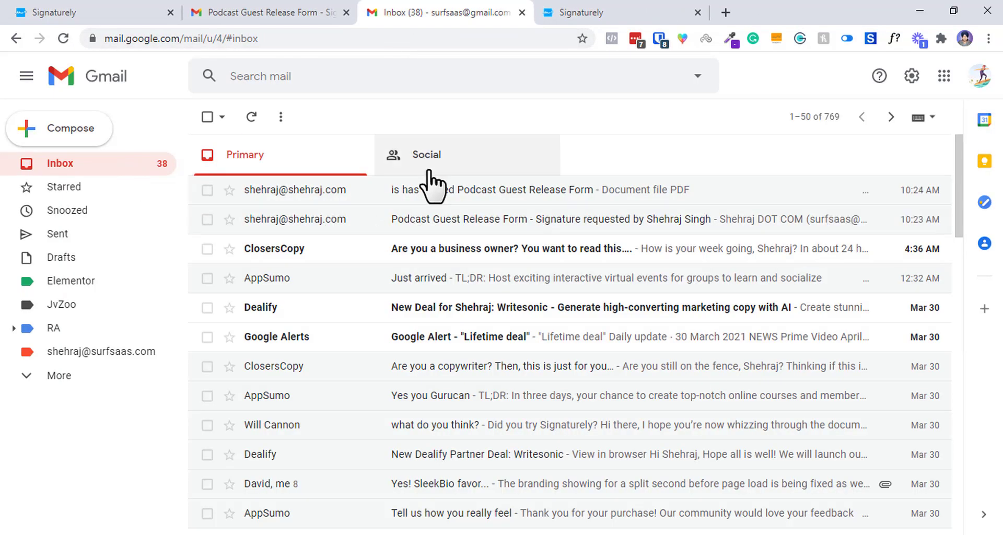
{"action": "left_click", "coordinate": [428, 191]}
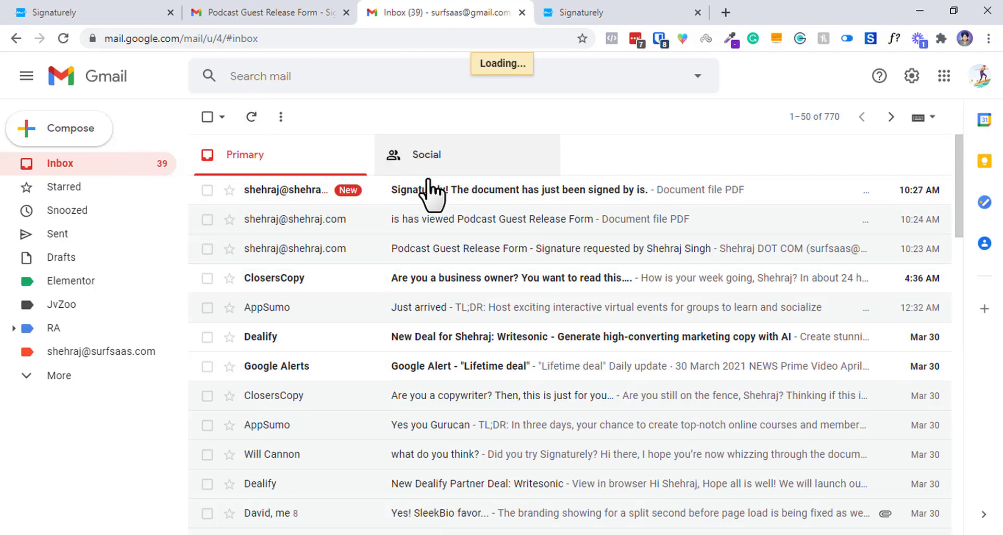
{"action": "left_click_drag", "start_coordinate": [534, 315], "coordinate": [522, 533]}
{"action": "scroll", "coordinate": [554, 343], "scroll_direction": "down", "scroll_amount": 3}
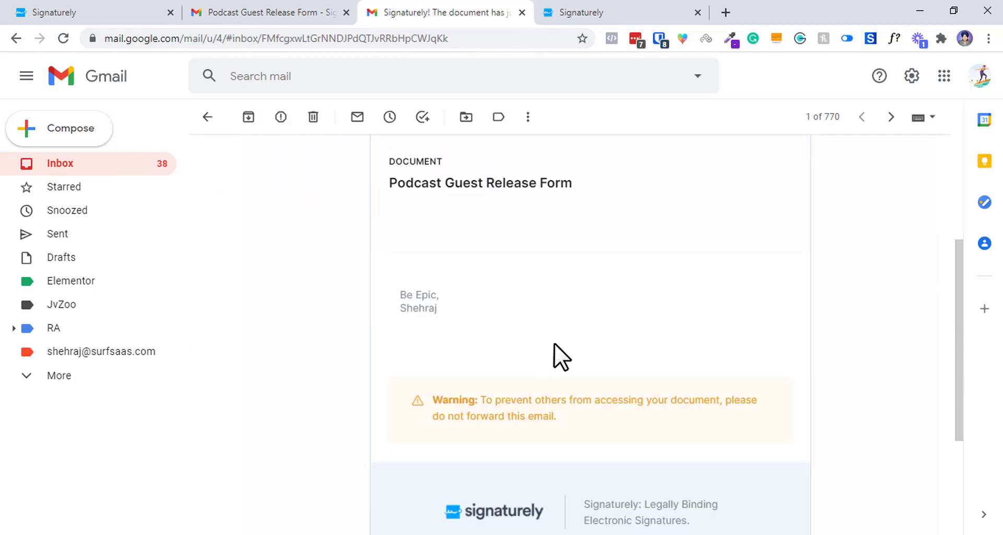
Return to Signaturely's Documents list, where Podcast Guest Release Form shows as awaiting.
{"action": "left_click", "coordinate": [554, 9]}
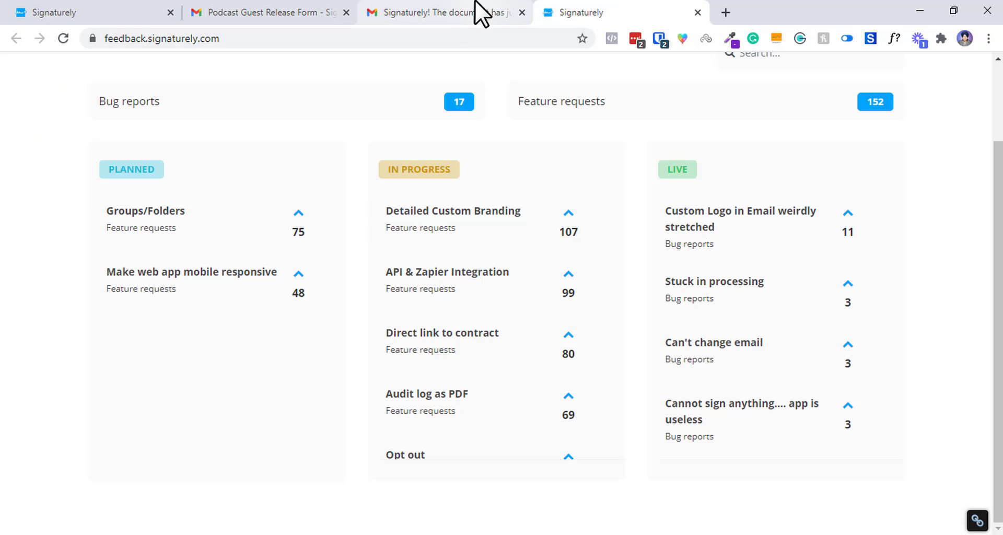
{"action": "left_click", "coordinate": [442, 11]}
{"action": "left_click", "coordinate": [176, 11]}
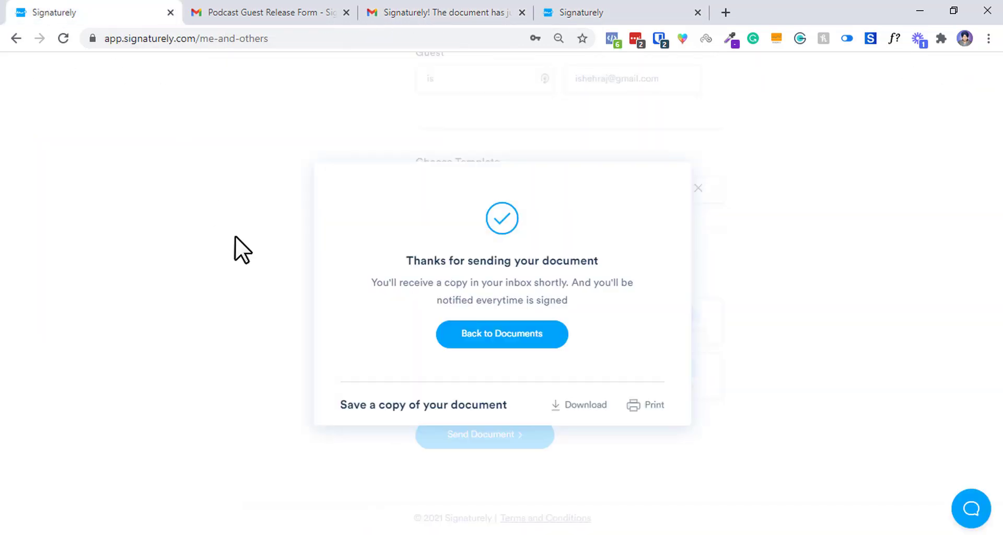
{"action": "left_click", "coordinate": [493, 345]}
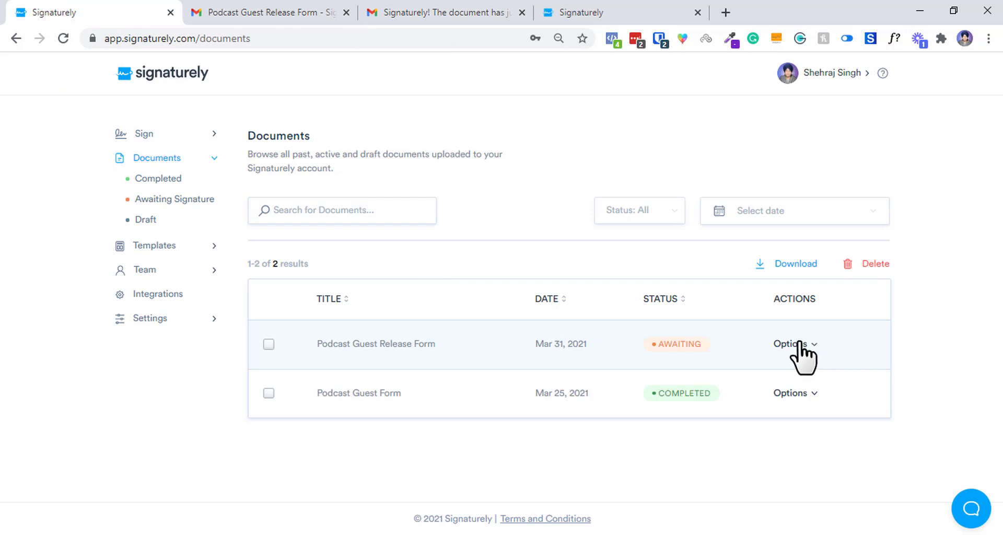
Start Edit & Resend on the Podcast Guest Release Form, then cancel reverting it to draft.
{"action": "left_click", "coordinate": [799, 345]}
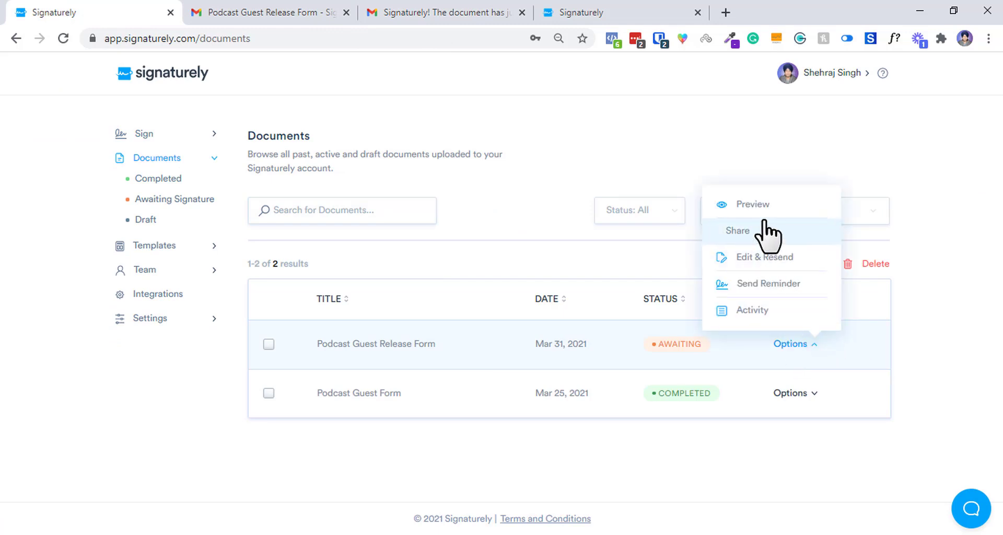
{"action": "left_click", "coordinate": [766, 257]}
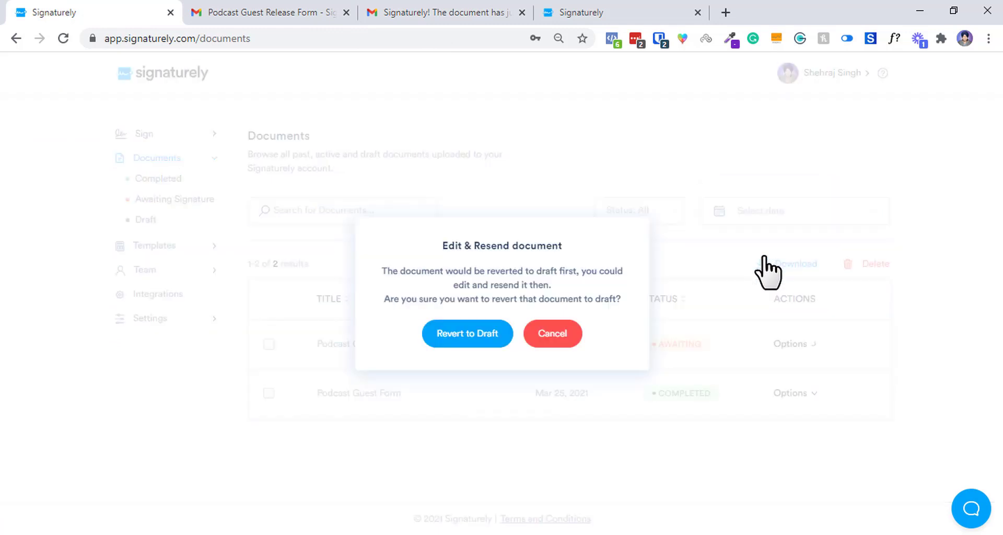
{"action": "left_click", "coordinate": [552, 334]}
View the release form's Activity log, checking the Viewed At and Signed At (Mar 31, 2021) times.
{"action": "left_click", "coordinate": [791, 344]}
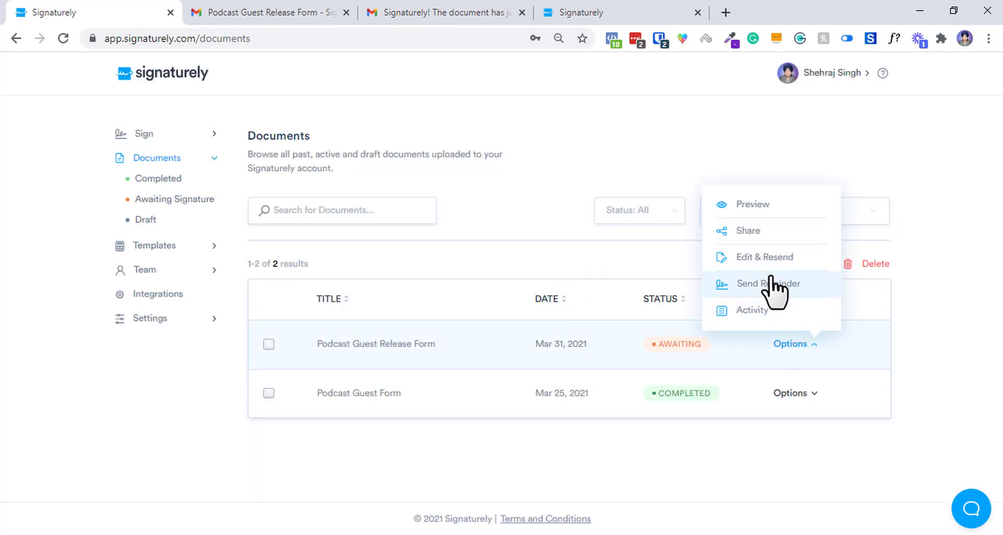
{"action": "left_click", "coordinate": [756, 308]}
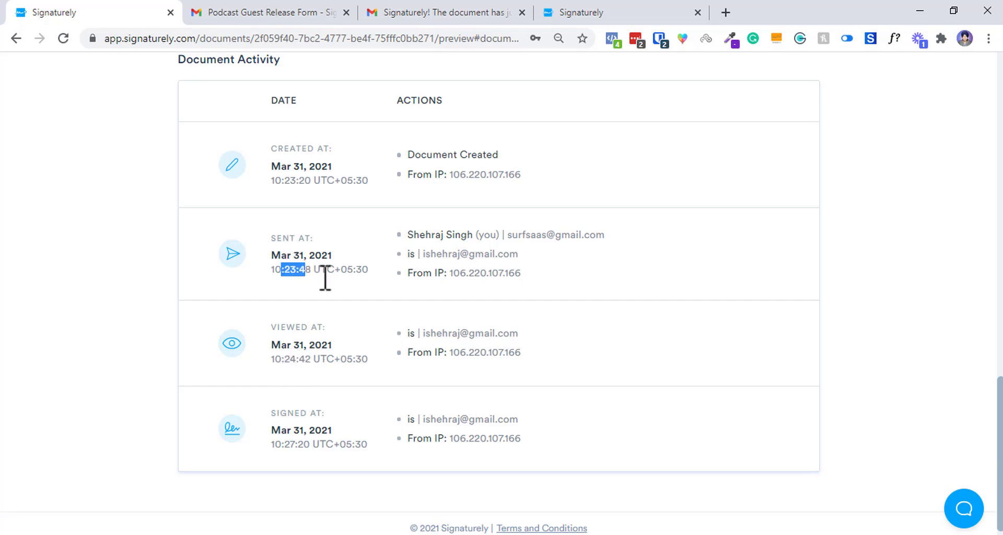
{"action": "left_click_drag", "start_coordinate": [290, 359], "coordinate": [327, 359]}
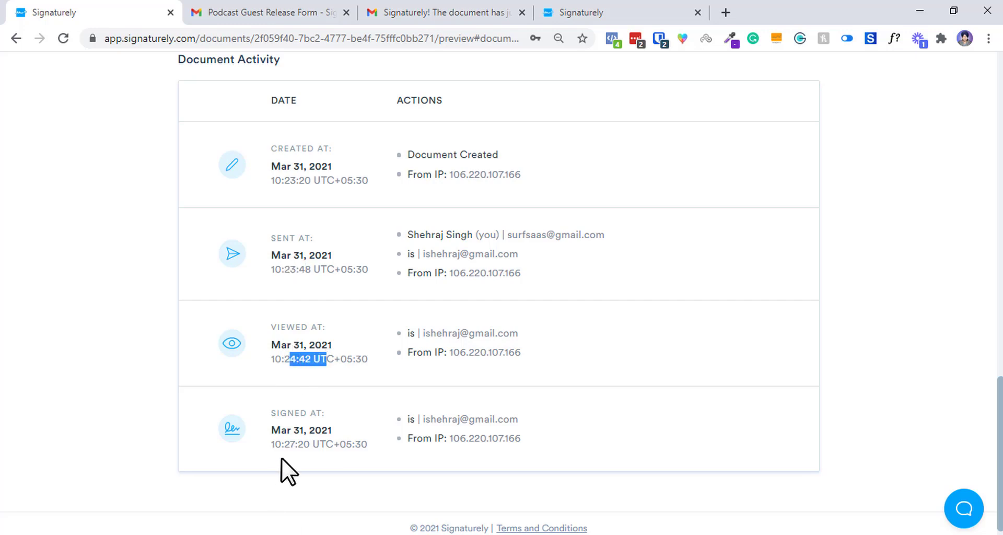
{"action": "left_click_drag", "start_coordinate": [281, 458], "coordinate": [330, 437]}
{"action": "triple_click", "coordinate": [330, 437]}
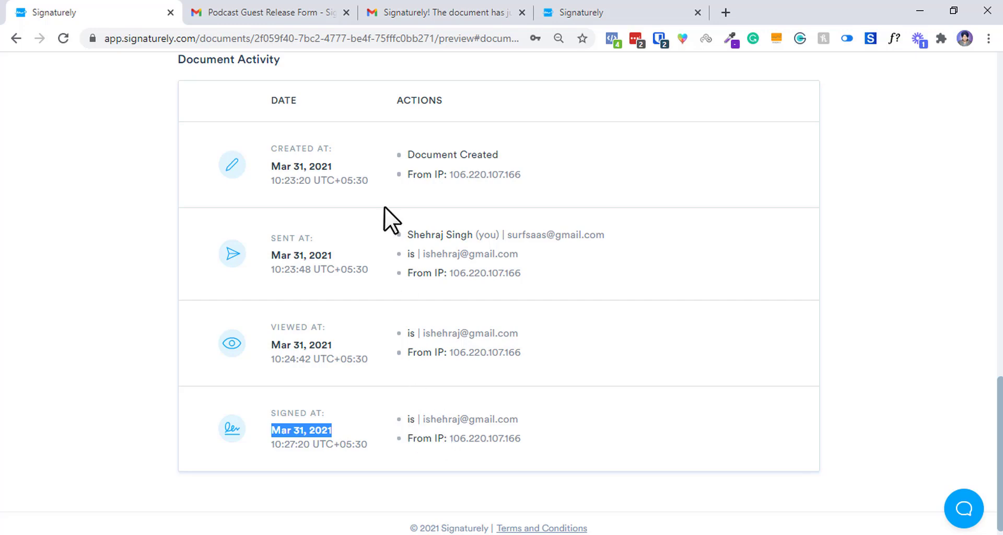
{"action": "left_click", "coordinate": [434, 9]}
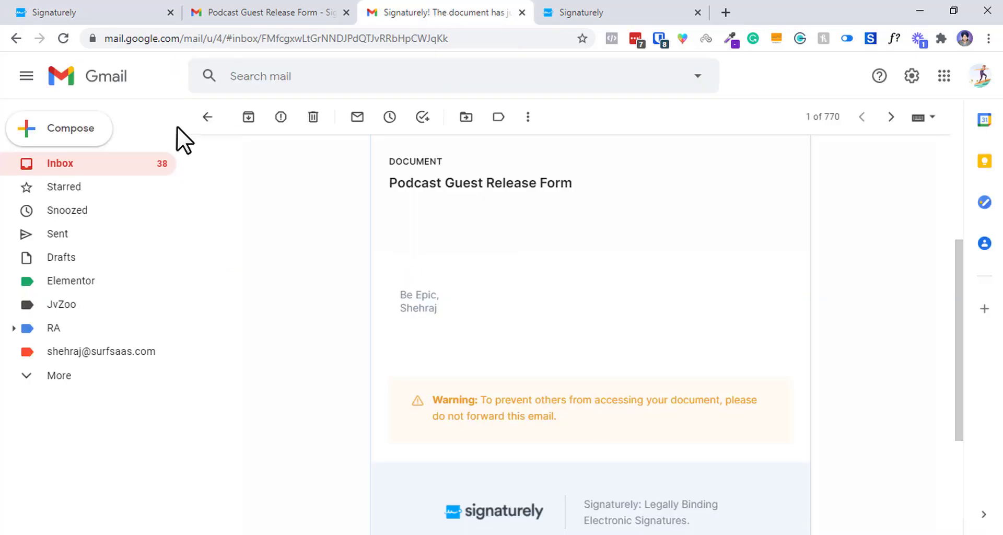
Open the Podcast Guest Release Form signature-request email and launch Review & Sign.
{"action": "left_click", "coordinate": [134, 170]}
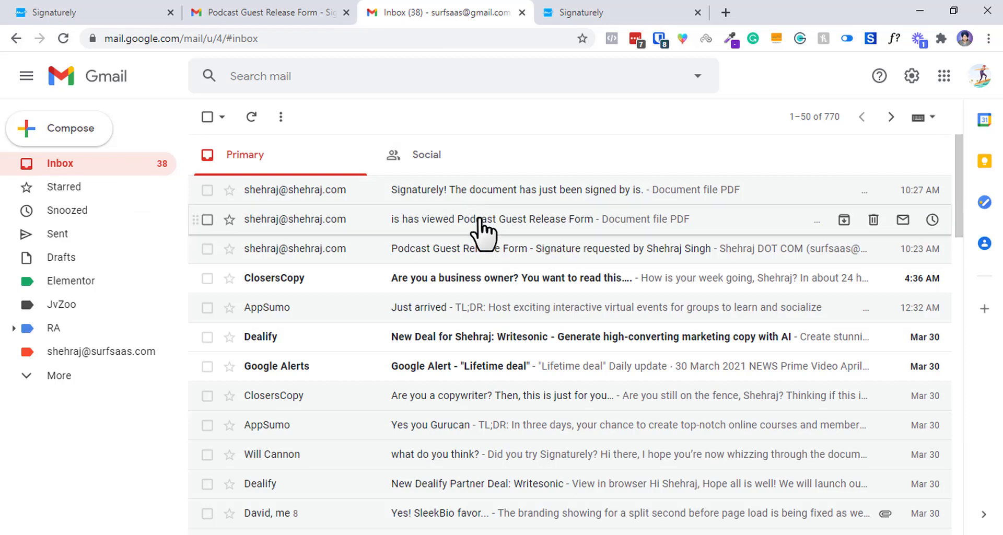
{"action": "left_click", "coordinate": [522, 247]}
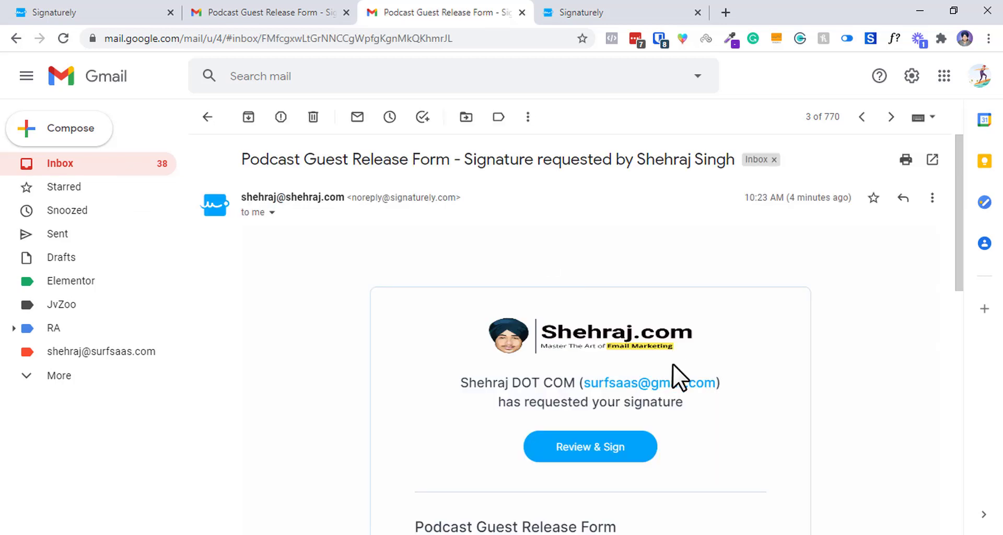
{"action": "left_click", "coordinate": [610, 460]}
{"action": "left_click", "coordinate": [825, 11]}
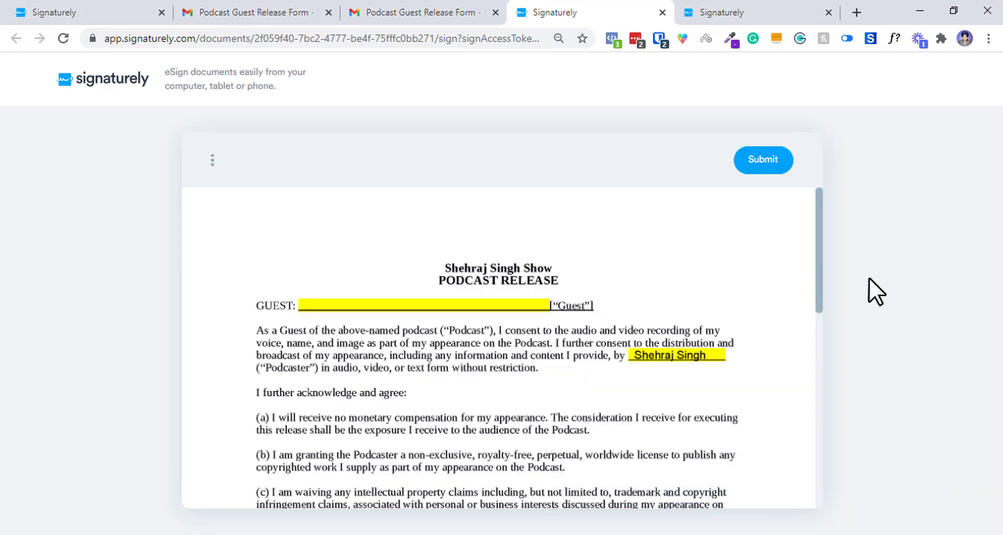
{"action": "left_click", "coordinate": [395, 10]}
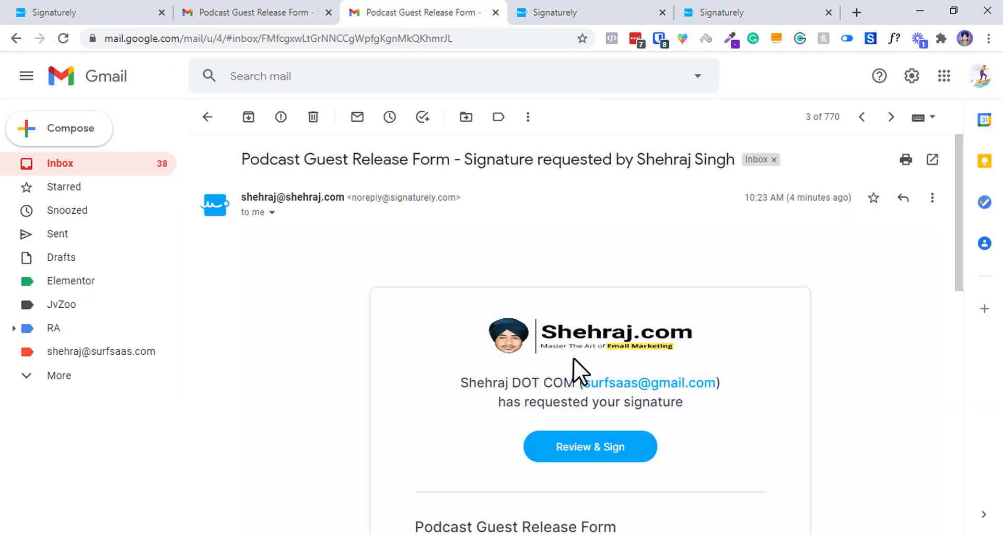
{"action": "left_click", "coordinate": [622, 10]}
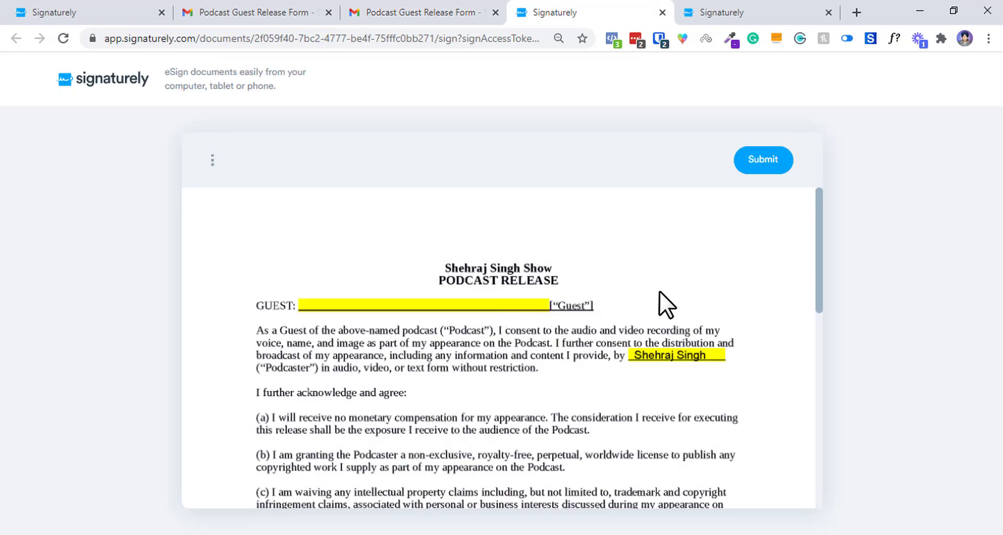
Scroll through the release form, submit the signature and agree to the eSignature terms.
{"action": "left_click_drag", "start_coordinate": [820, 244], "coordinate": [819, 468]}
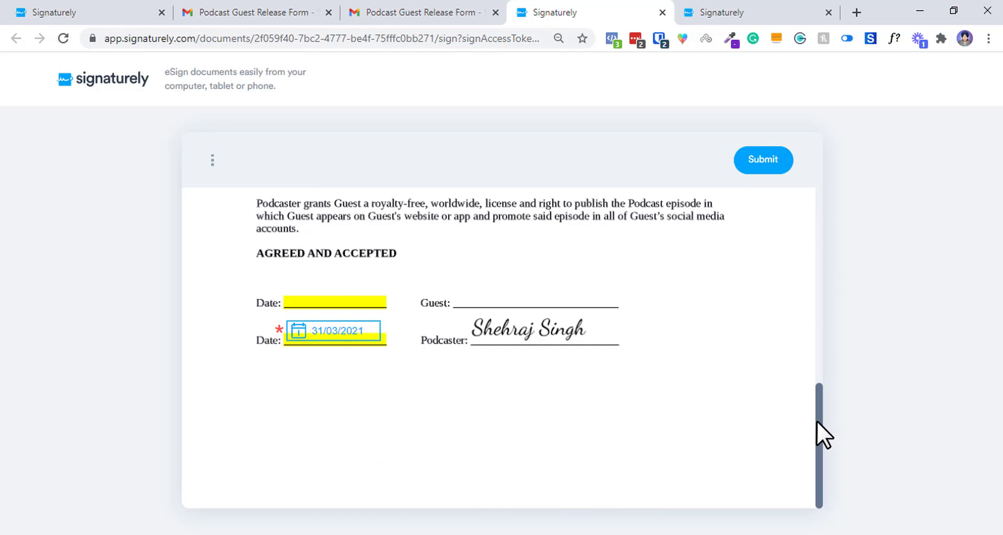
{"action": "mouse_move", "coordinate": [820, 430]}
{"action": "left_mouse_down"}
{"action": "mouse_move", "coordinate": [837, 203]}
{"action": "mouse_move", "coordinate": [466, 431]}
{"action": "left_mouse_up"}
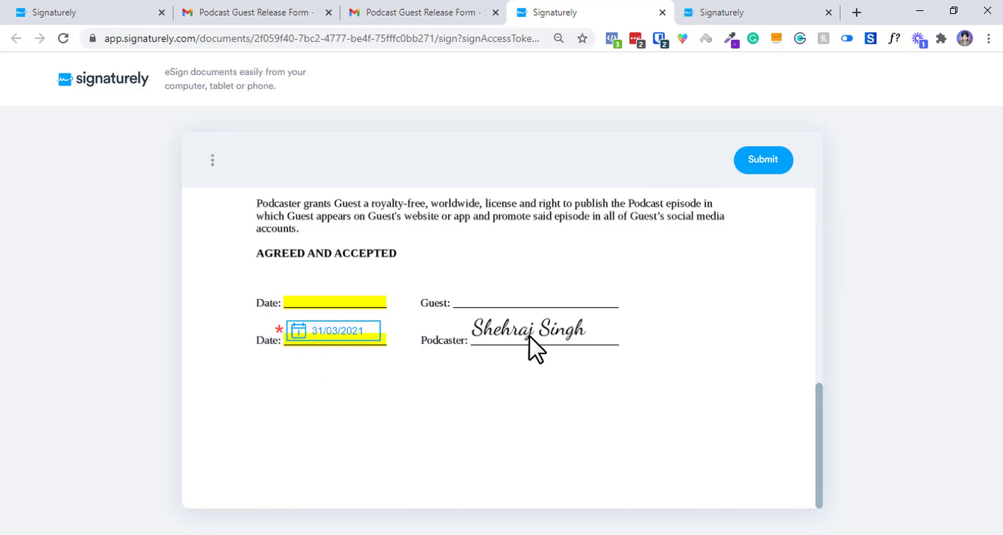
{"action": "left_click", "coordinate": [764, 162]}
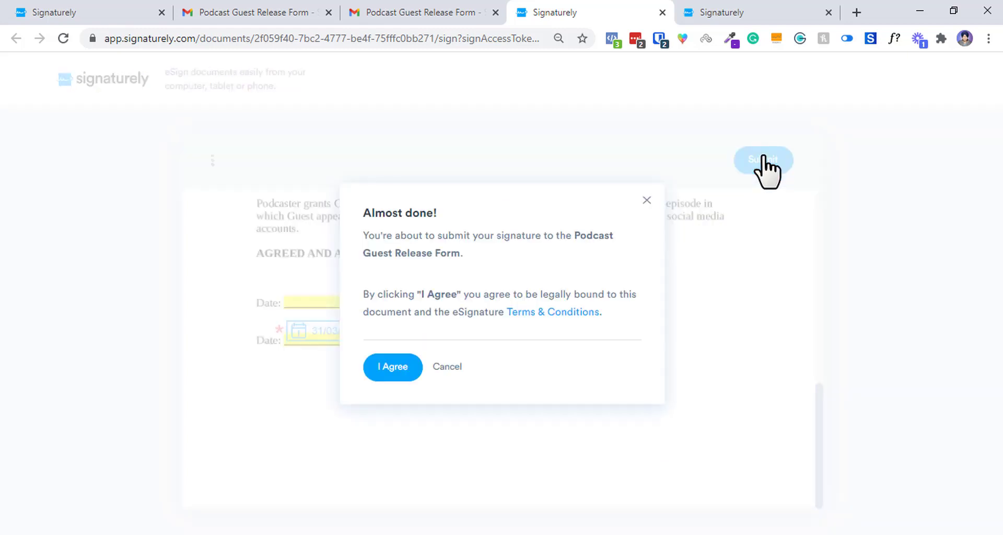
{"action": "left_click", "coordinate": [395, 367]}
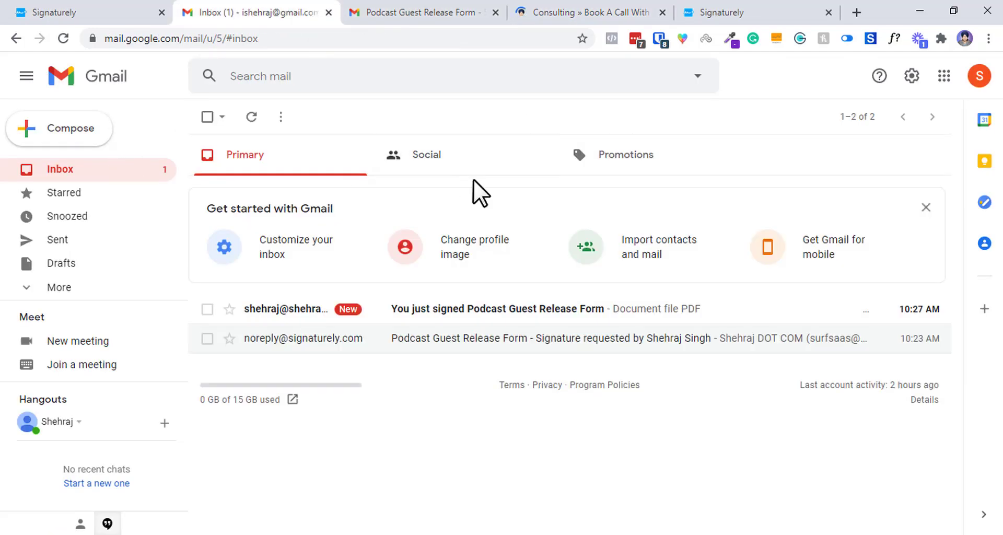
Read the 'You just signed' confirmation email, then refresh the host's inbox for new mail.
{"action": "left_click", "coordinate": [469, 309]}
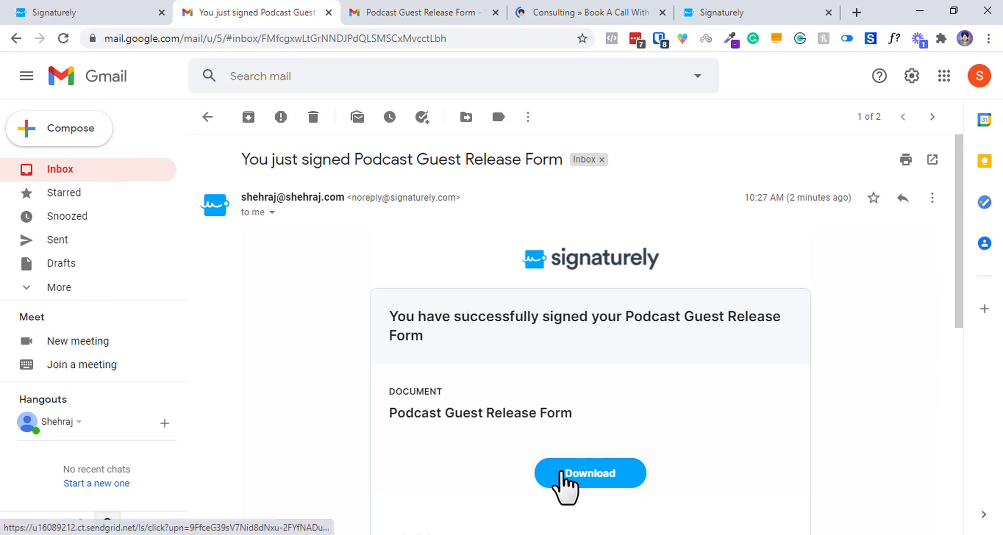
{"action": "left_click_drag", "start_coordinate": [523, 402], "coordinate": [561, 365]}
{"action": "left_click", "coordinate": [531, 265]}
{"action": "left_click", "coordinate": [128, 178]}
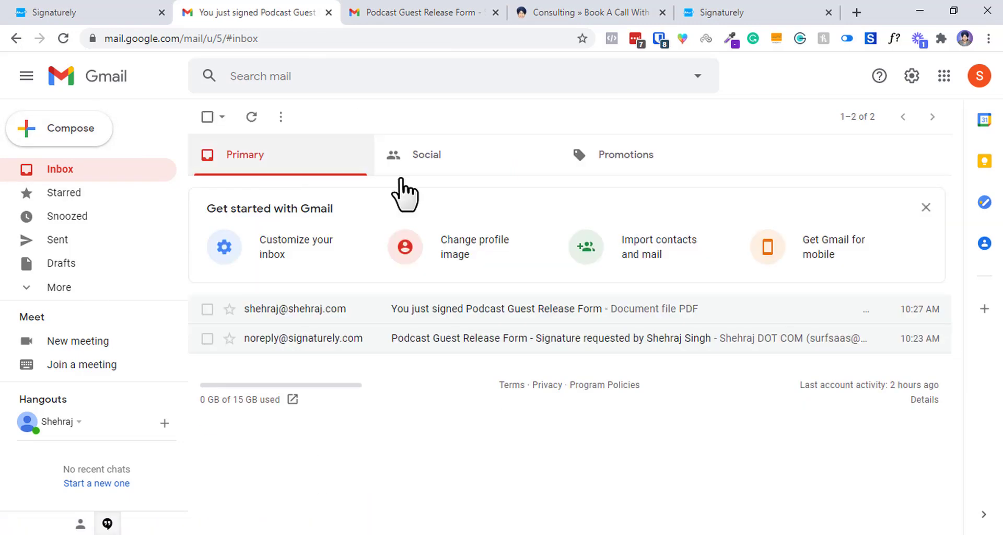
{"action": "left_click", "coordinate": [463, 13]}
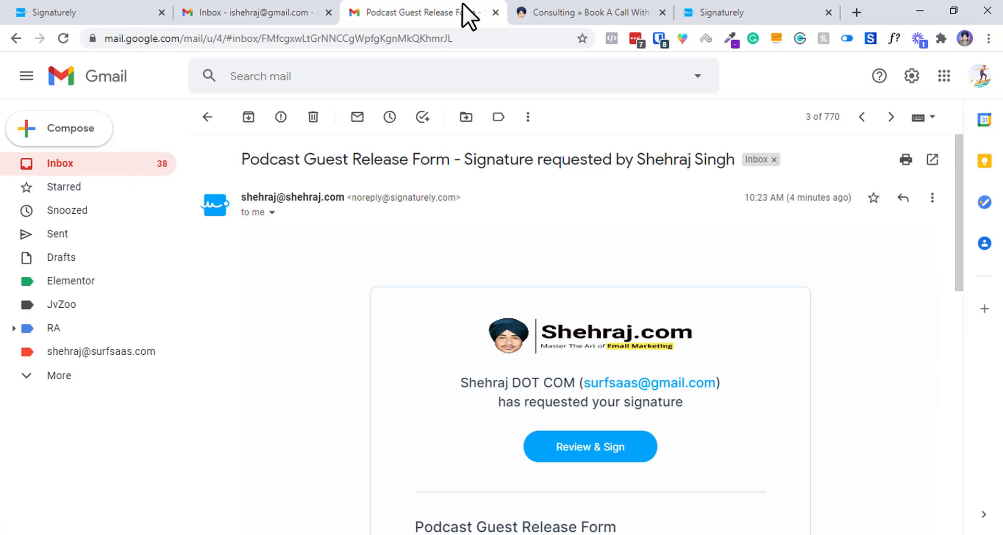
{"action": "left_click", "coordinate": [120, 159]}
{"action": "left_click", "coordinate": [256, 117]}
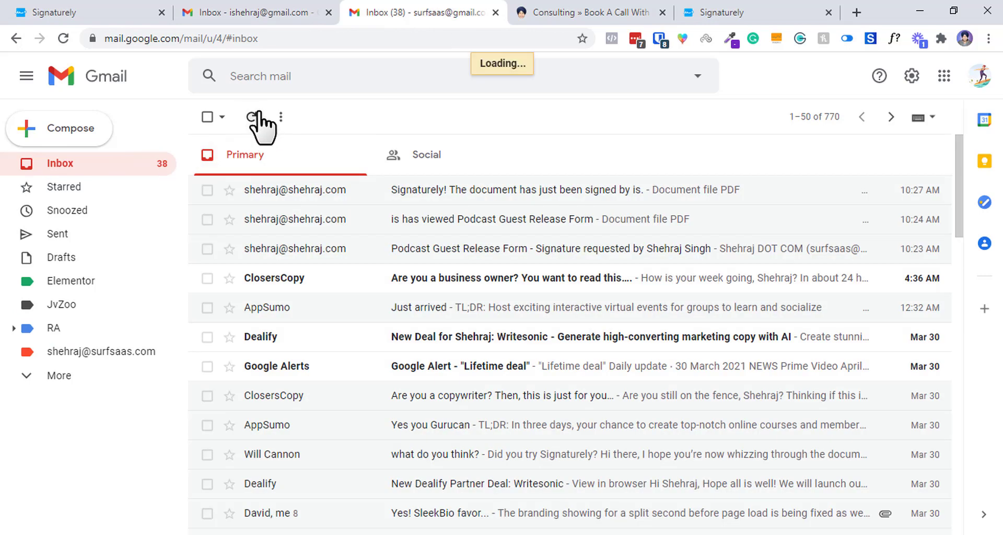
Download the signed release form PDF from the 'Everyone has signed' email in both guest and host inboxes.
{"action": "left_click", "coordinate": [304, 10]}
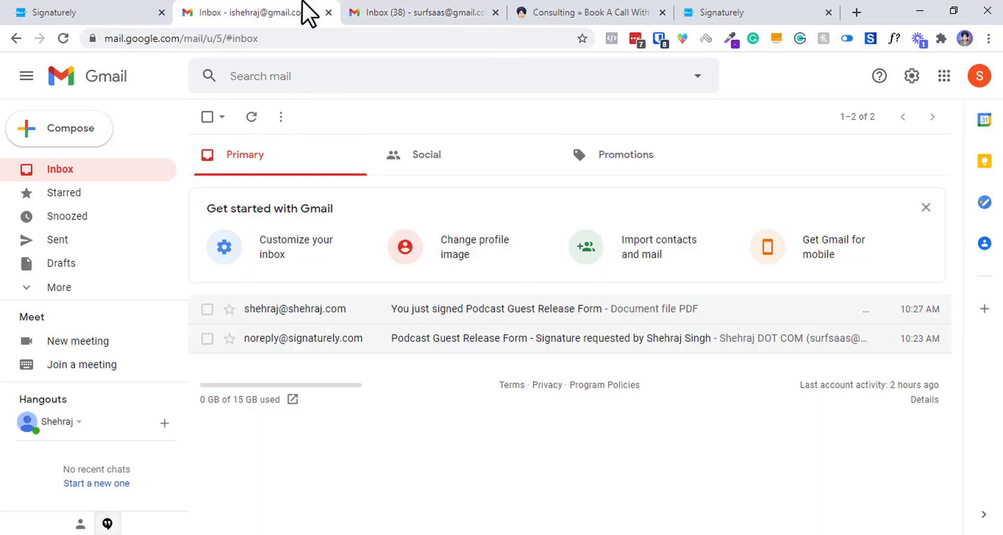
{"action": "left_click", "coordinate": [254, 116]}
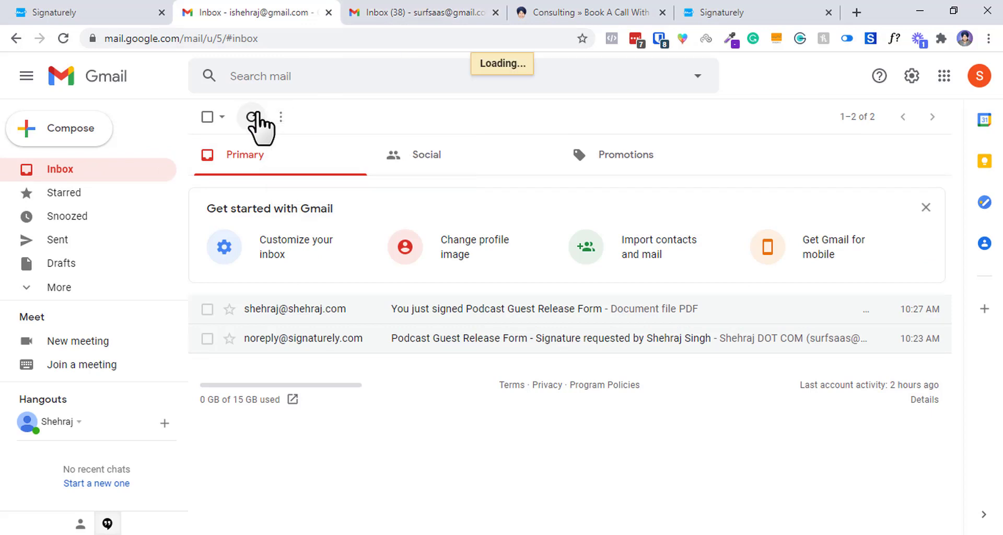
{"action": "left_click", "coordinate": [503, 311]}
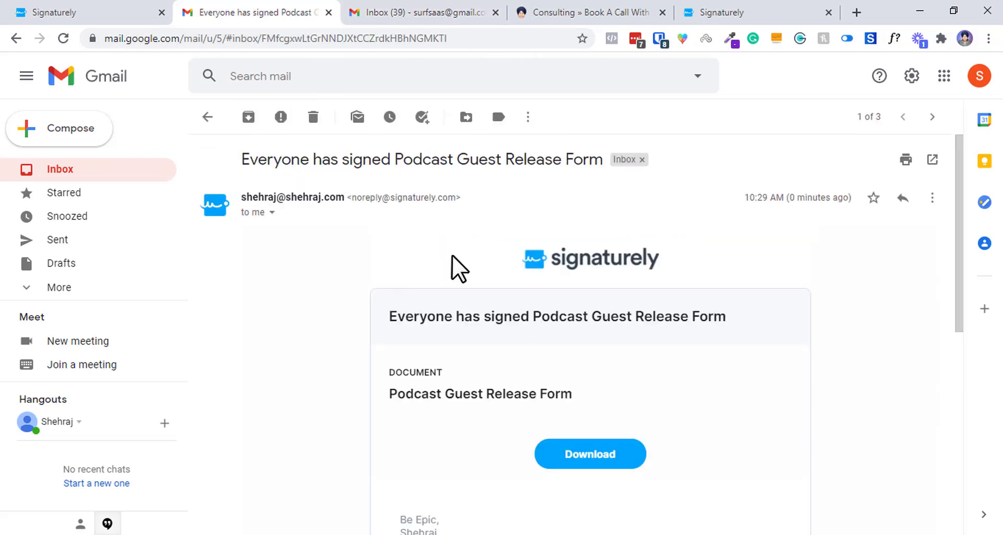
{"action": "left_click", "coordinate": [559, 461]}
{"action": "left_click", "coordinate": [516, 9]}
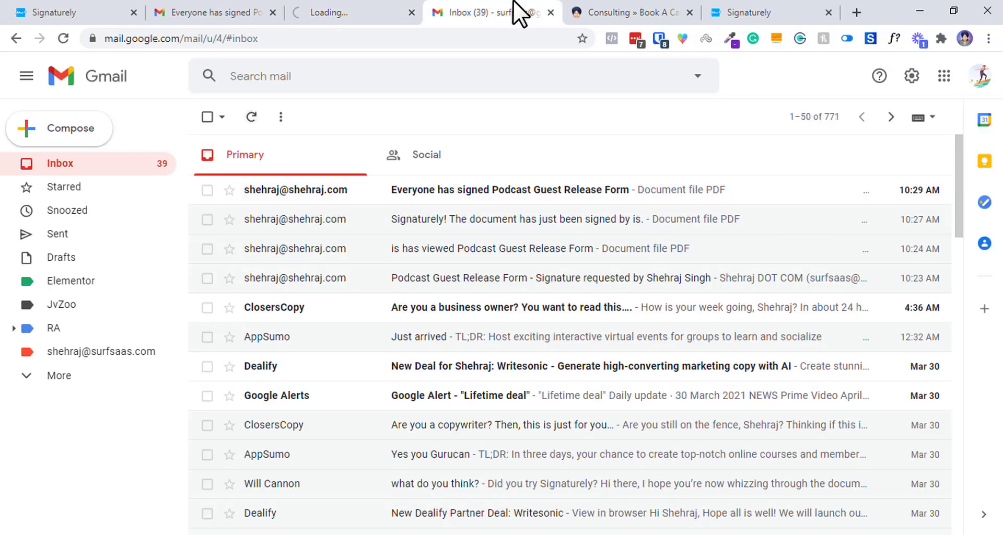
{"action": "left_click", "coordinate": [416, 196]}
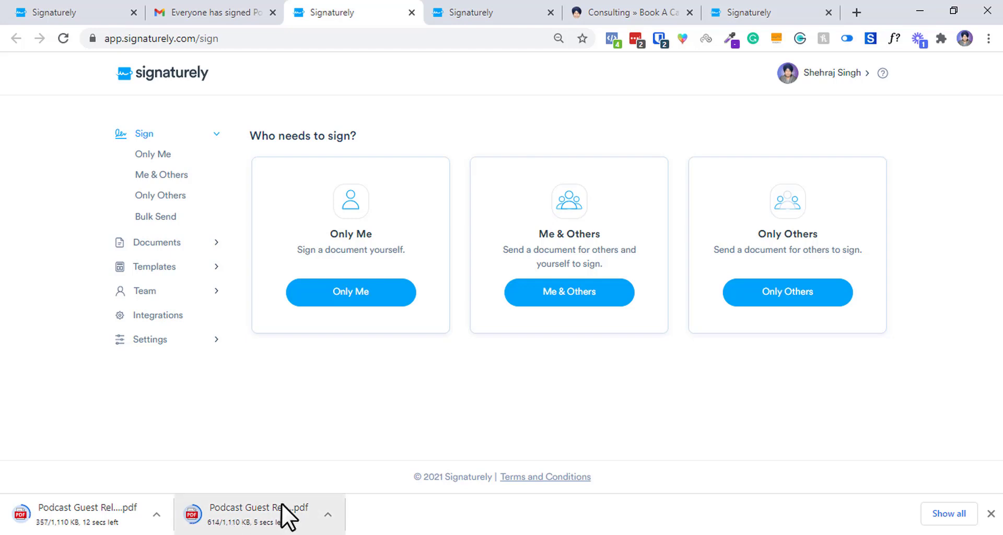
Close the Gmail and duplicate Signaturely tabs, then reload the release form's activity page.
{"action": "left_click", "coordinate": [232, 7]}
{"action": "left_click", "coordinate": [272, 12]}
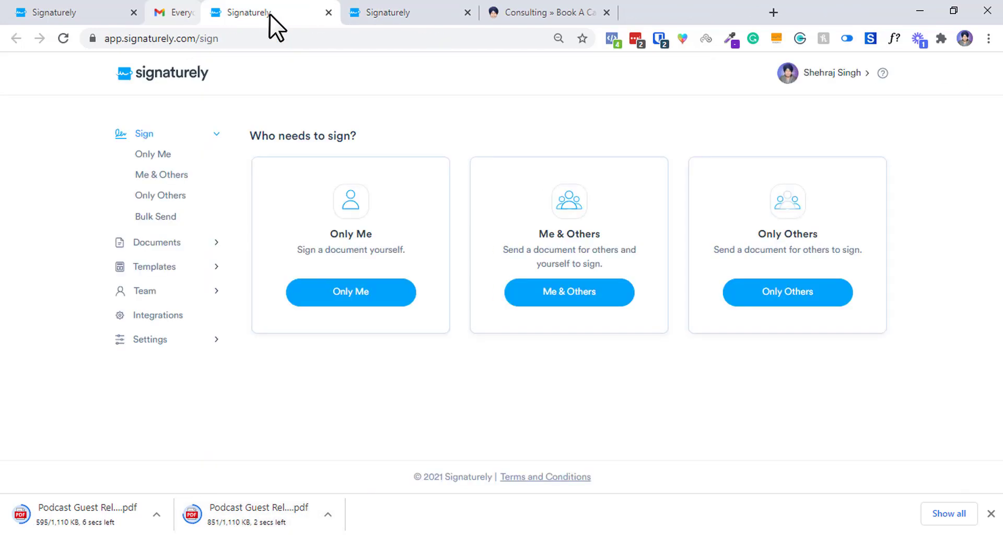
{"action": "left_click", "coordinate": [272, 12]}
{"action": "left_click", "coordinate": [132, 5]}
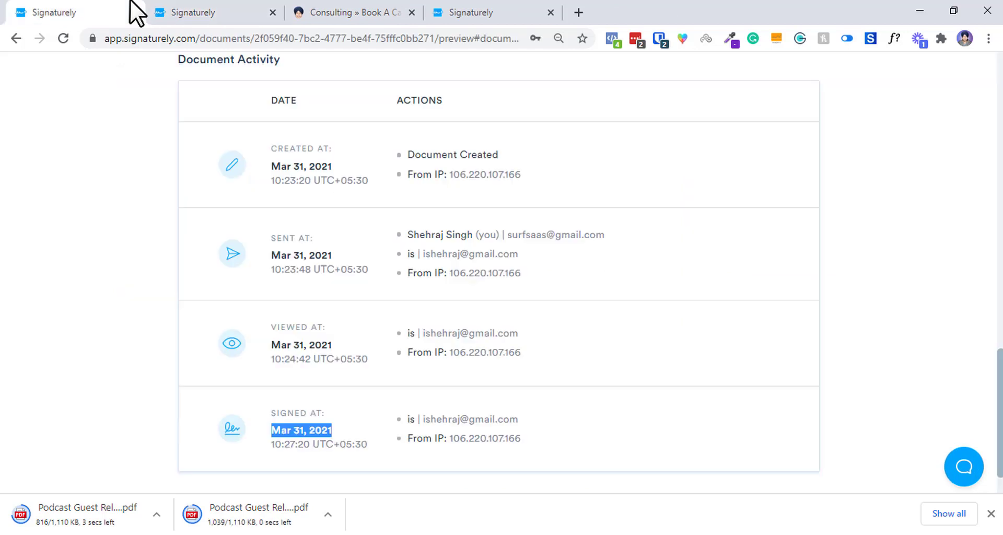
{"action": "left_click", "coordinate": [707, 370]}
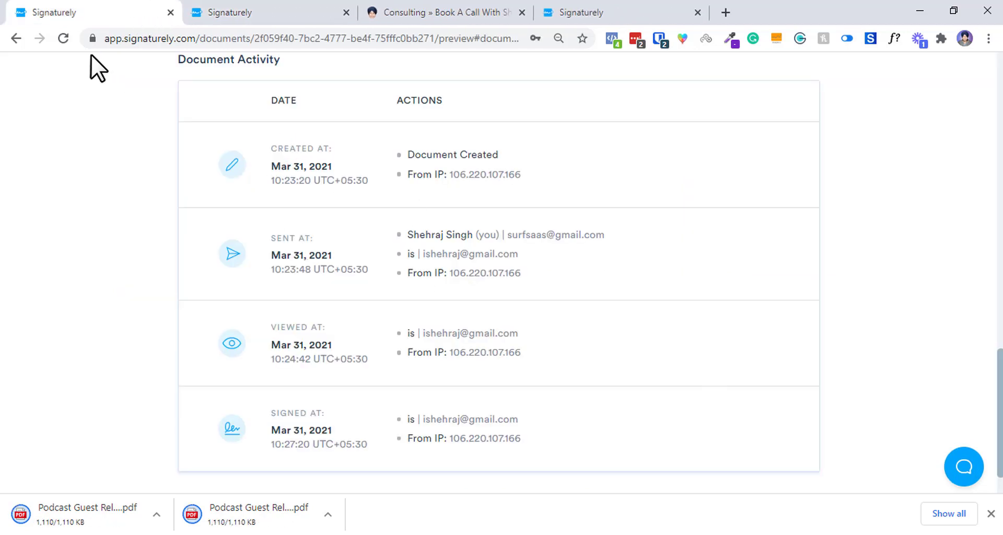
{"action": "left_click", "coordinate": [71, 42]}
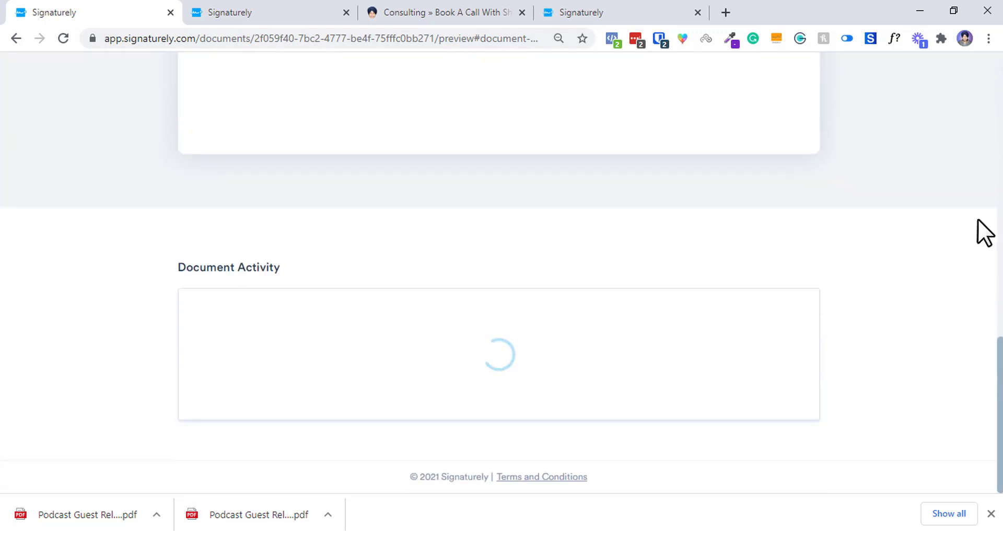
Check the audit trail's Document Completed entry and the host's signing date.
{"action": "scroll", "coordinate": [976, 291], "scroll_direction": "down", "scroll_amount": 10}
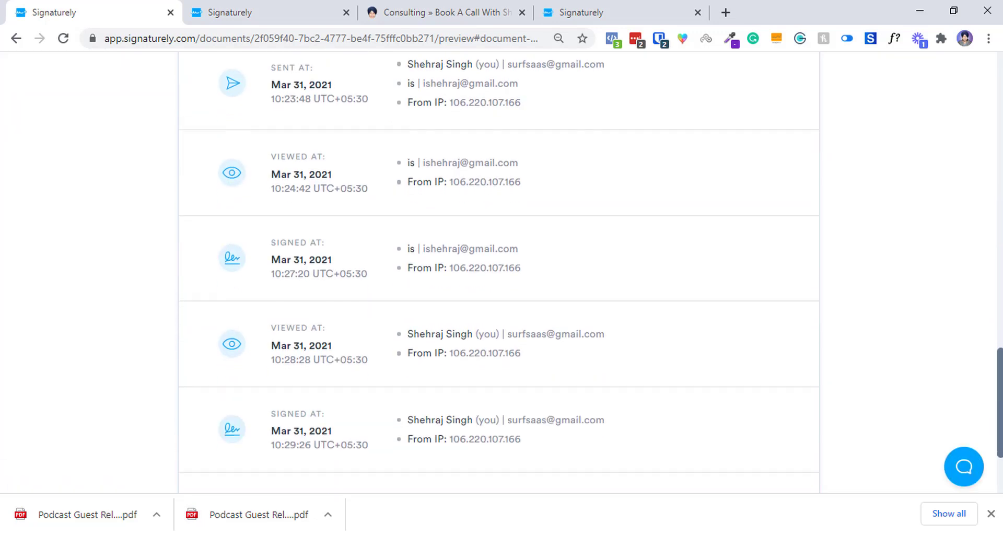
{"action": "left_click_drag", "start_coordinate": [408, 377], "coordinate": [591, 373]}
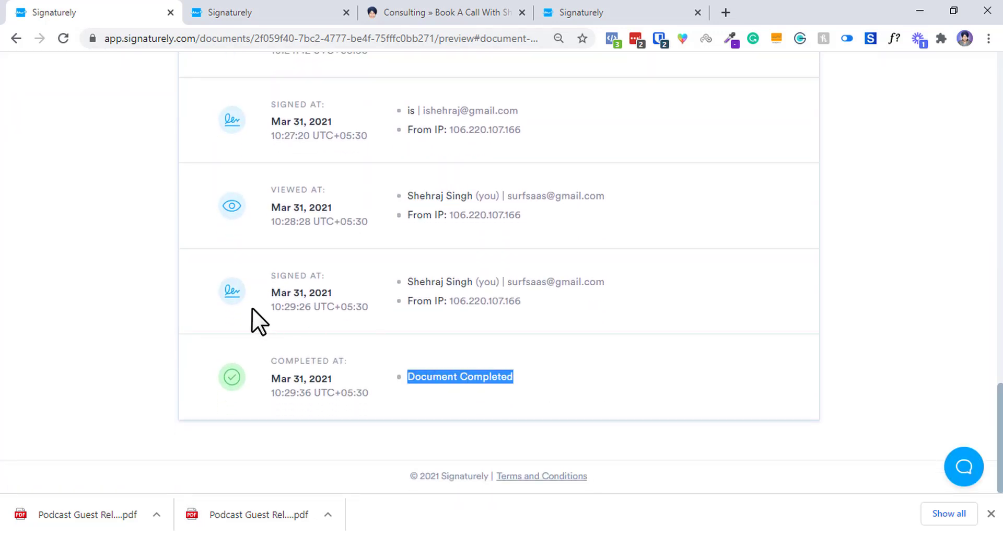
{"action": "left_click_drag", "start_coordinate": [269, 274], "coordinate": [315, 290]}
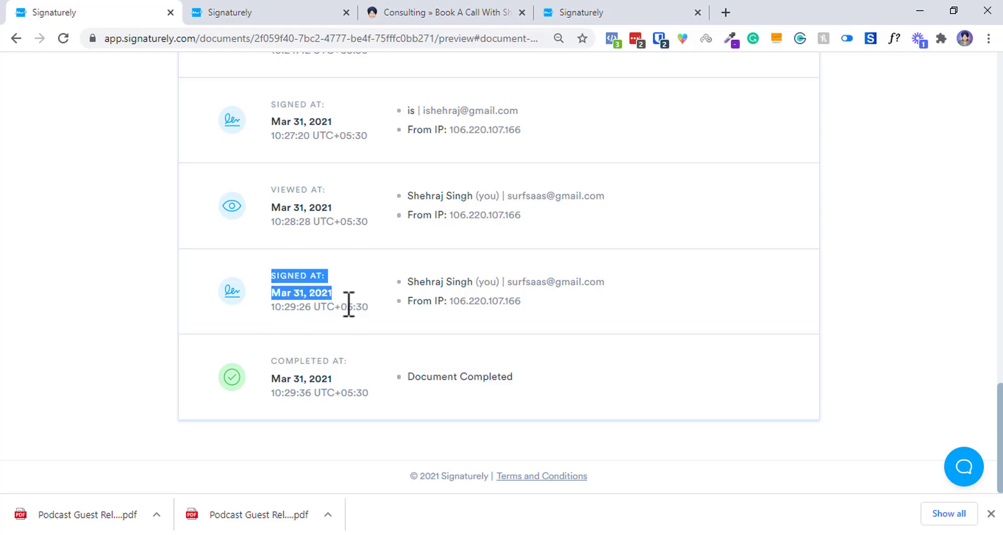
{"action": "triple_click", "coordinate": [277, 307]}
{"action": "left_click", "coordinate": [460, 337]}
{"action": "left_click_drag", "start_coordinate": [248, 419], "coordinate": [617, 403]}
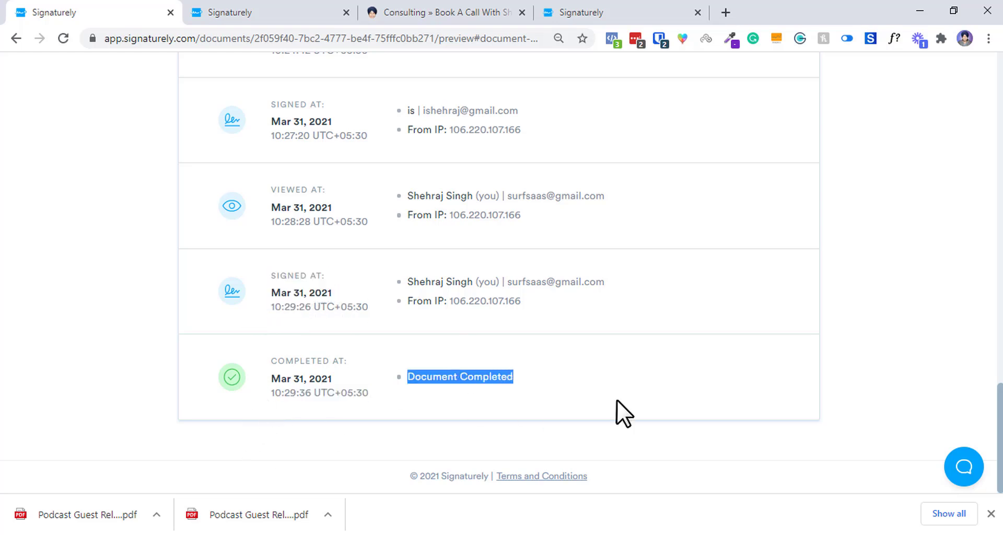
{"action": "key", "text": "Home"}
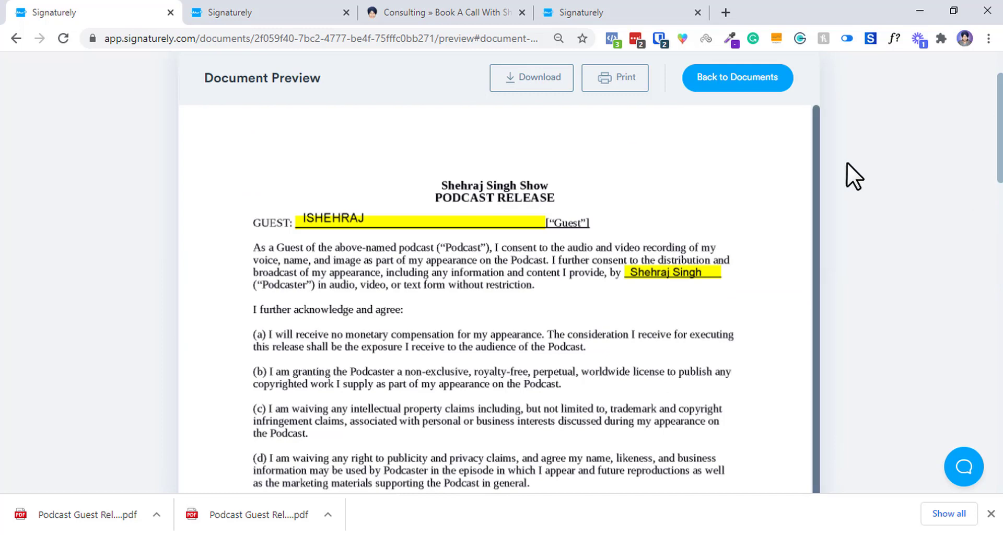
Open the downloaded PDF to confirm both guest and podcaster signatures, and return to the Documents list.
{"action": "left_click_drag", "start_coordinate": [84, 495], "coordinate": [197, 11]}
{"action": "left_click", "coordinate": [141, 13]}
{"action": "scroll", "coordinate": [845, 167], "scroll_direction": "up", "scroll_amount": 2}
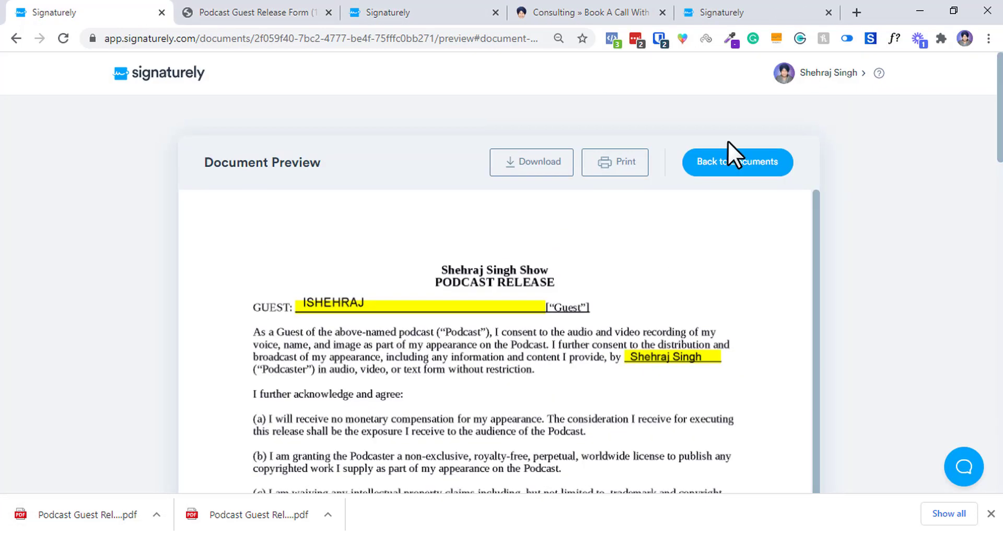
{"action": "left_click", "coordinate": [736, 162]}
{"action": "left_click", "coordinate": [282, 11]}
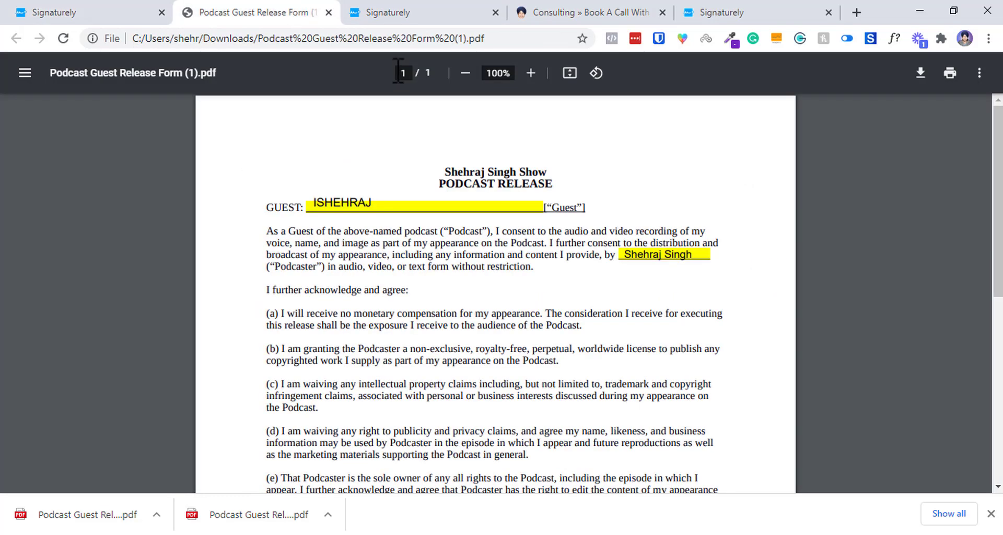
{"action": "scroll", "coordinate": [998, 173], "scroll_direction": "down", "scroll_amount": 5}
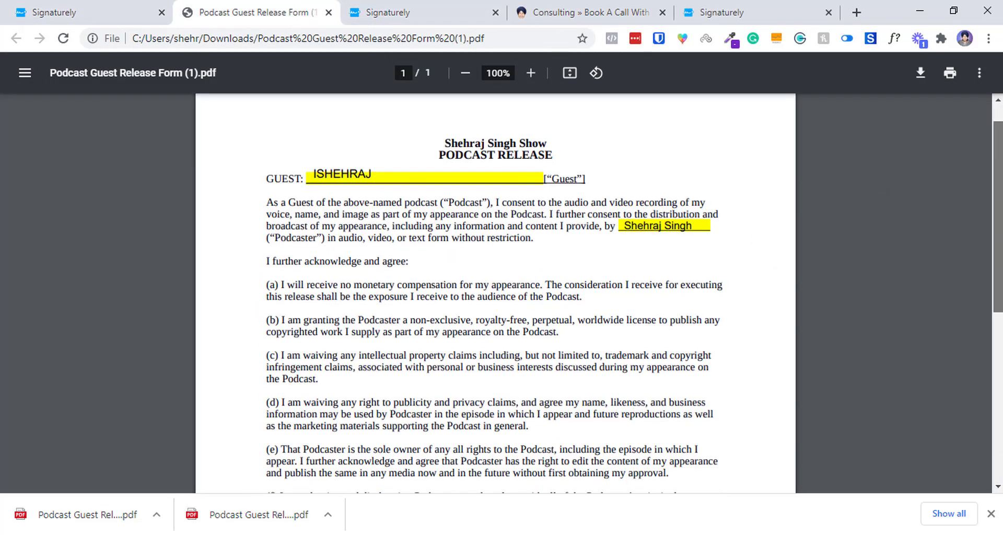
{"action": "scroll", "coordinate": [467, 308], "scroll_direction": "down", "scroll_amount": 3}
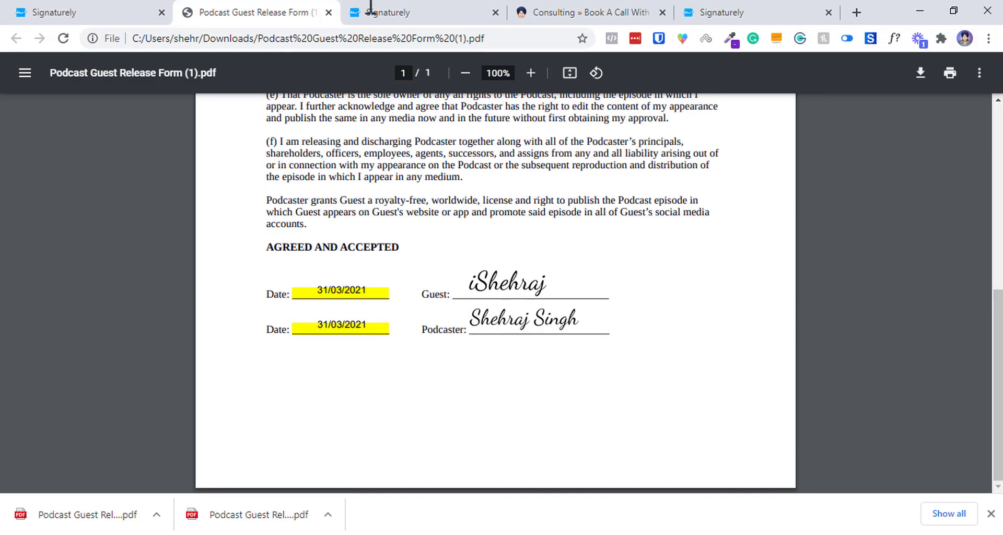
{"action": "left_click_drag", "start_coordinate": [475, 201], "coordinate": [337, 20]}
Filter Documents to Completed and permanently delete the Podcast Guest Release Form.
{"action": "left_click", "coordinate": [328, 12]}
{"action": "left_click", "coordinate": [154, 8]}
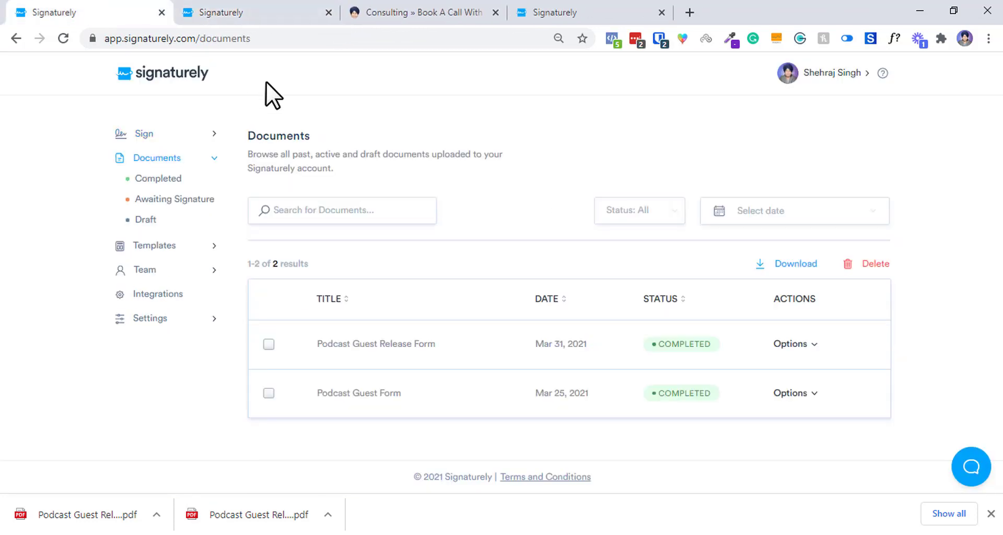
{"action": "left_click", "coordinate": [171, 199]}
{"action": "left_click", "coordinate": [155, 179]}
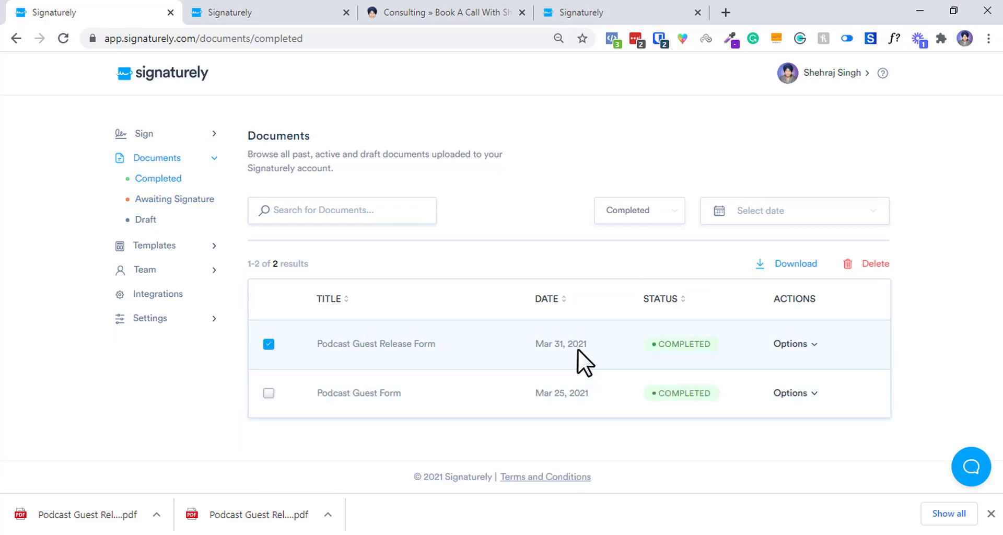
{"action": "left_click", "coordinate": [867, 265]}
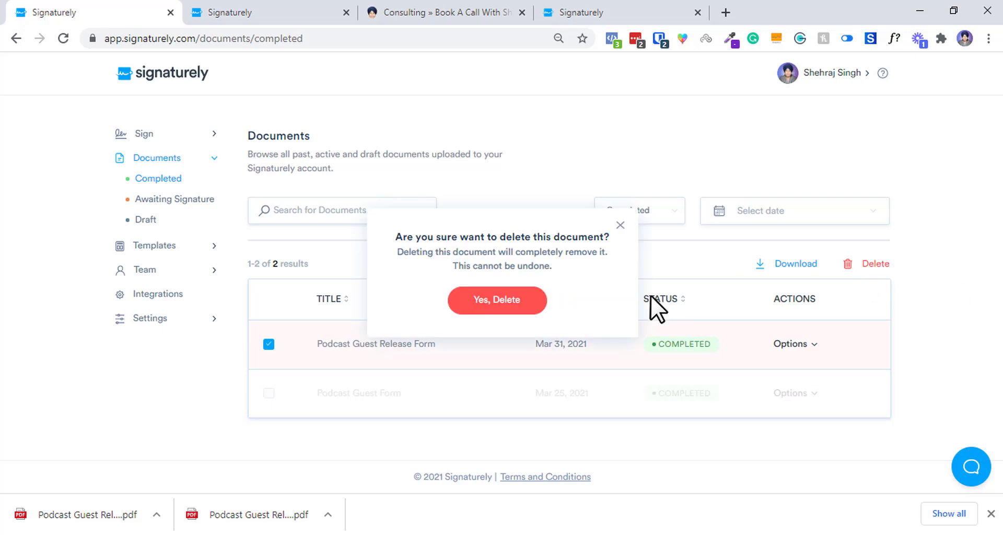
{"action": "left_click", "coordinate": [533, 300]}
Verify the deletion, then browse the Sign pages: Who needs to sign, Send for signature and Bulk Send.
{"action": "left_click", "coordinate": [282, 11]}
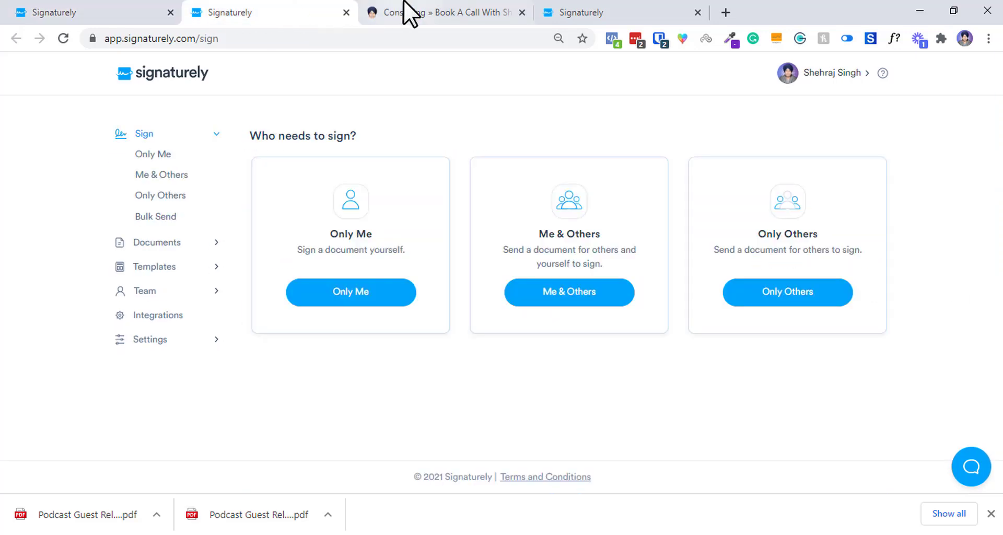
{"action": "left_click", "coordinate": [99, 12]}
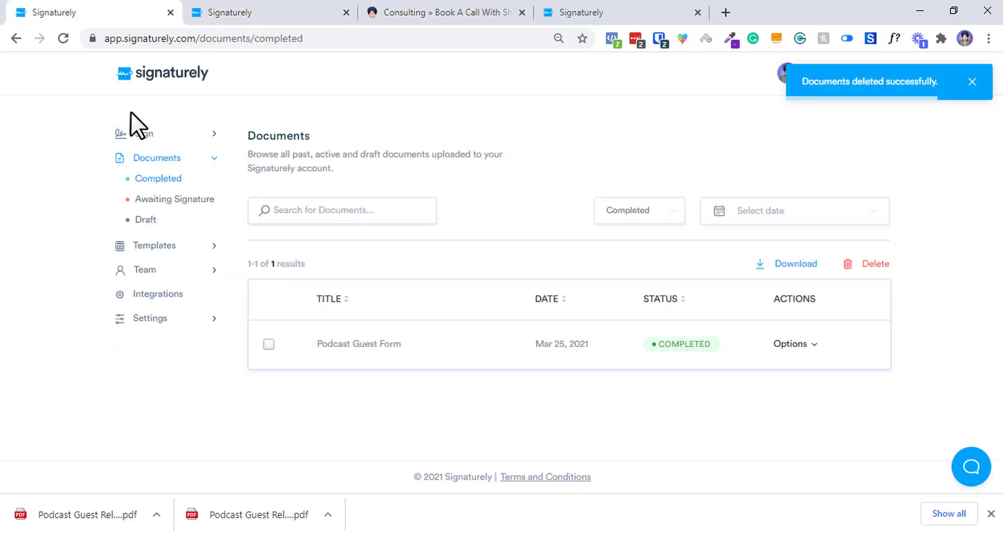
{"action": "left_click", "coordinate": [141, 135]}
{"action": "left_click", "coordinate": [162, 203]}
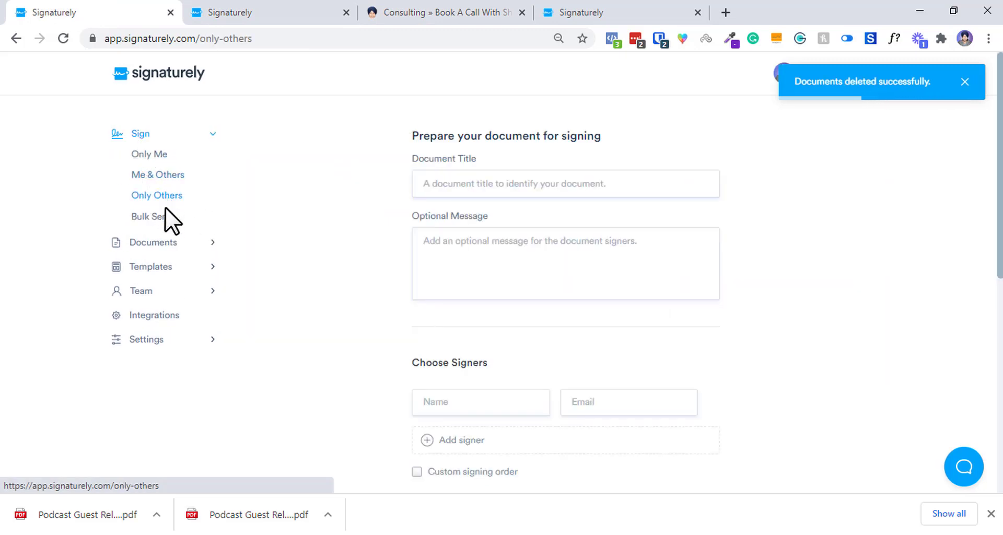
{"action": "left_click", "coordinate": [156, 217]}
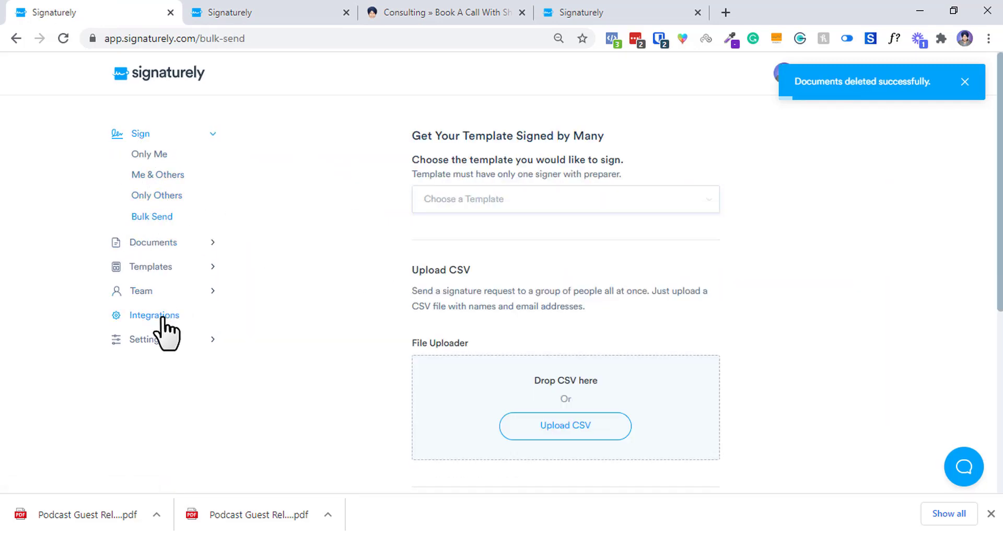
{"action": "left_click", "coordinate": [195, 10]}
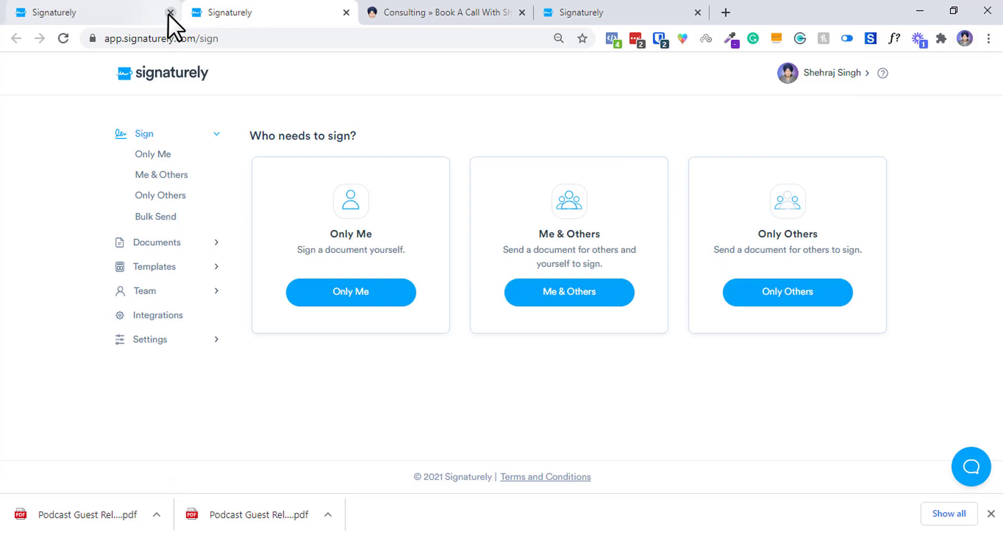
Return to the feedback roadmap tab, peek at the 'Direct link to contract' request, and dismiss the downloads bar.
{"action": "left_click_drag", "start_coordinate": [627, 11], "coordinate": [501, 11]}
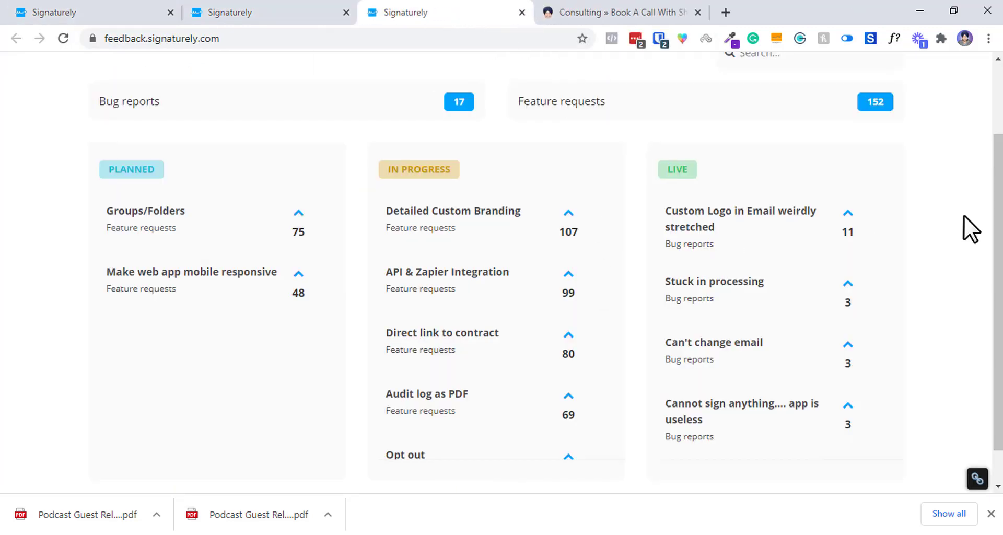
{"action": "mouse_move", "coordinate": [998, 230]}
{"action": "left_mouse_down"}
{"action": "mouse_move", "coordinate": [998, 254]}
{"action": "mouse_move", "coordinate": [998, 166]}
{"action": "mouse_move", "coordinate": [998, 244]}
{"action": "left_mouse_up"}
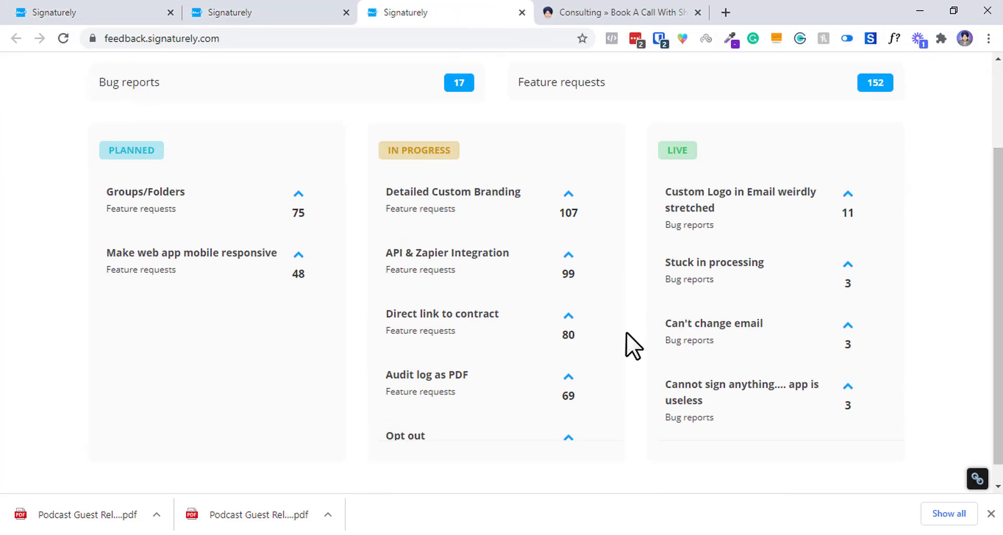
{"action": "left_click", "coordinate": [572, 317]}
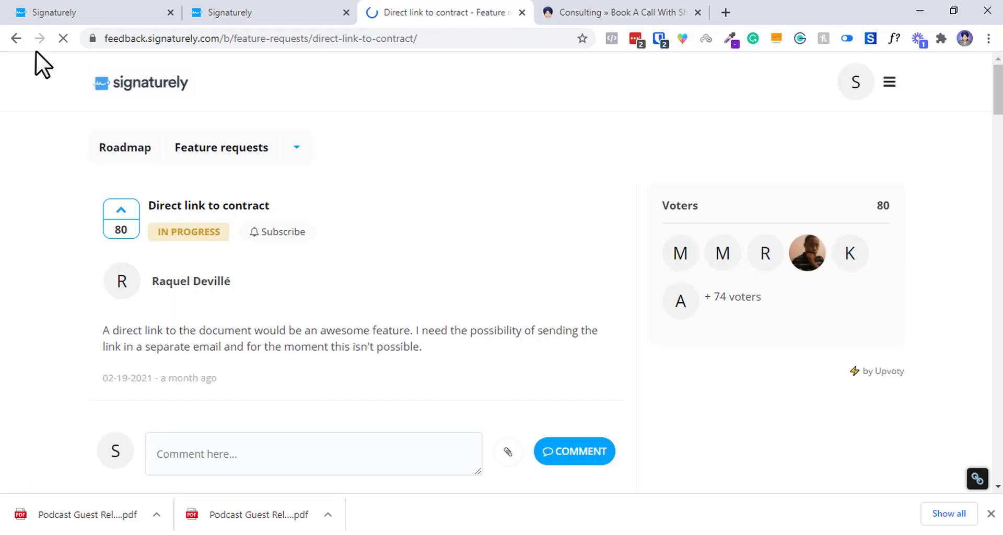
{"action": "left_click", "coordinate": [13, 36]}
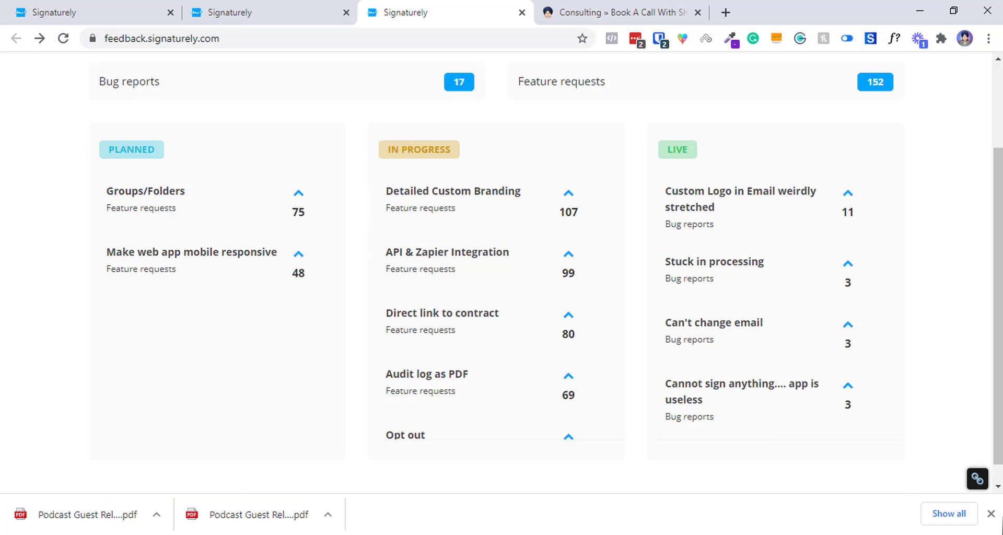
{"action": "left_click", "coordinate": [991, 514]}
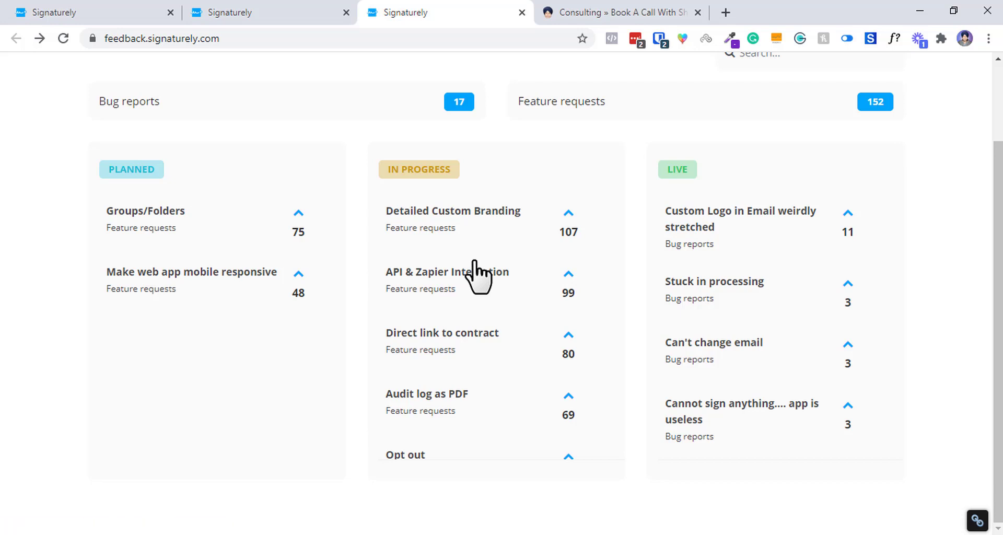
Open Detailed Custom Branding in a new tab, read its brand comments, then return to the roadmap tab.
{"action": "right_click", "coordinate": [434, 214]}
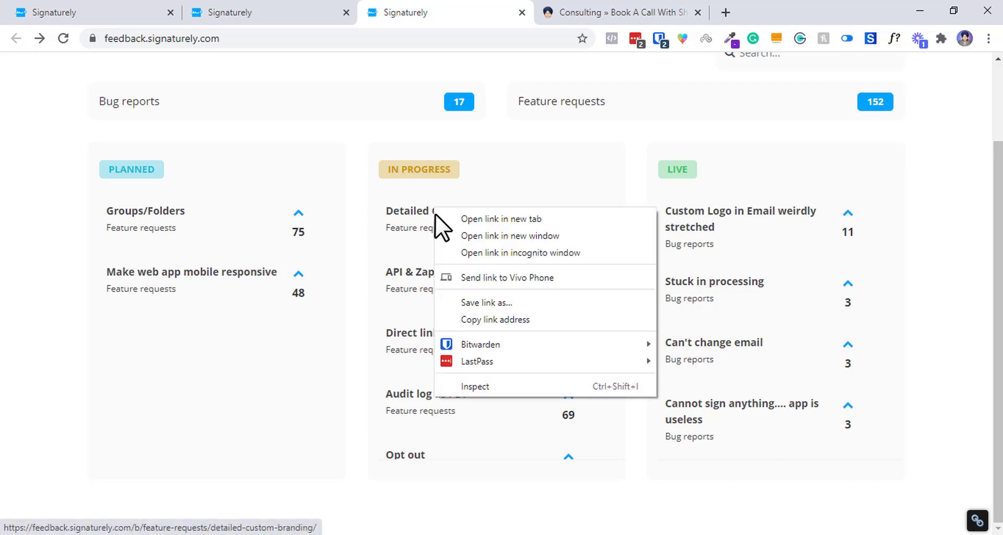
{"action": "left_click", "coordinate": [456, 218]}
{"action": "left_click", "coordinate": [558, 12]}
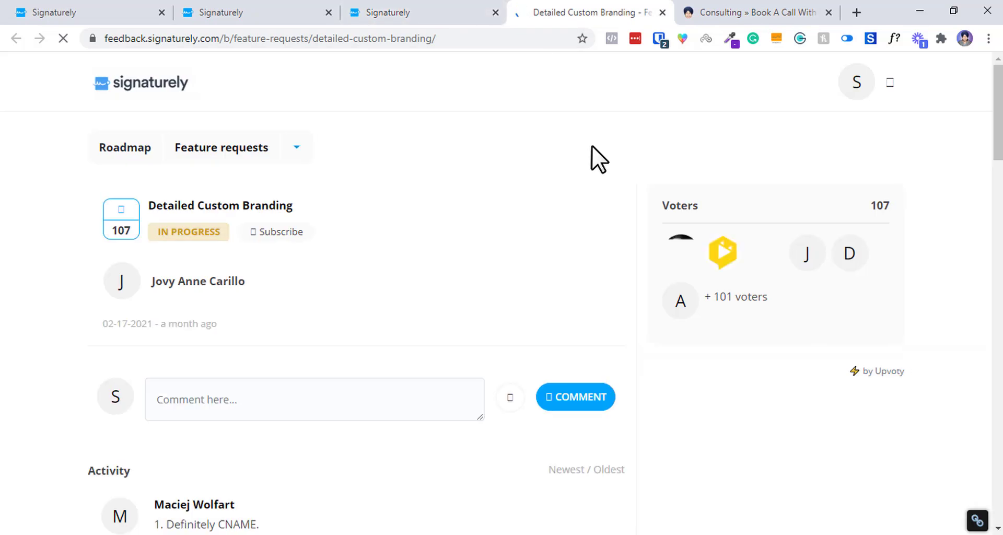
{"action": "scroll", "coordinate": [211, 341], "scroll_direction": "down", "scroll_amount": 4}
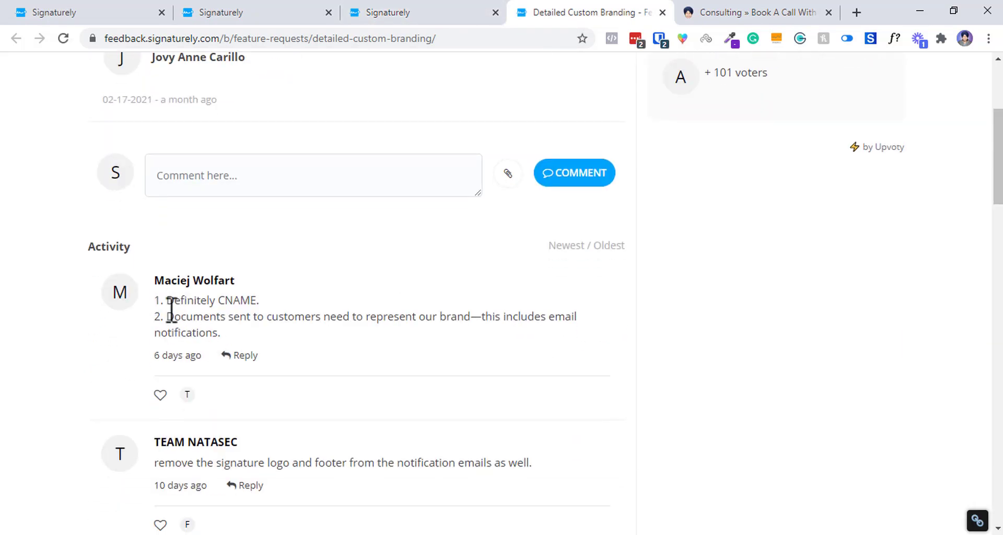
{"action": "left_click_drag", "start_coordinate": [172, 309], "coordinate": [473, 338]}
{"action": "left_click", "coordinate": [830, 311]}
{"action": "left_click", "coordinate": [1000, 355]}
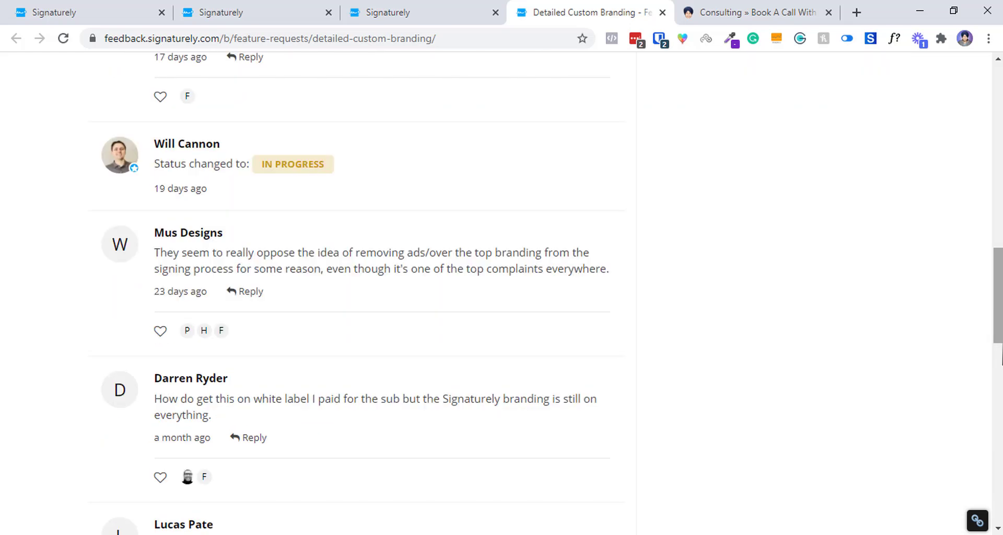
{"action": "left_click_drag", "start_coordinate": [1001, 355], "coordinate": [1002, 488]}
{"action": "left_click", "coordinate": [335, 11]}
{"action": "key", "text": "ctrl+Tab"}
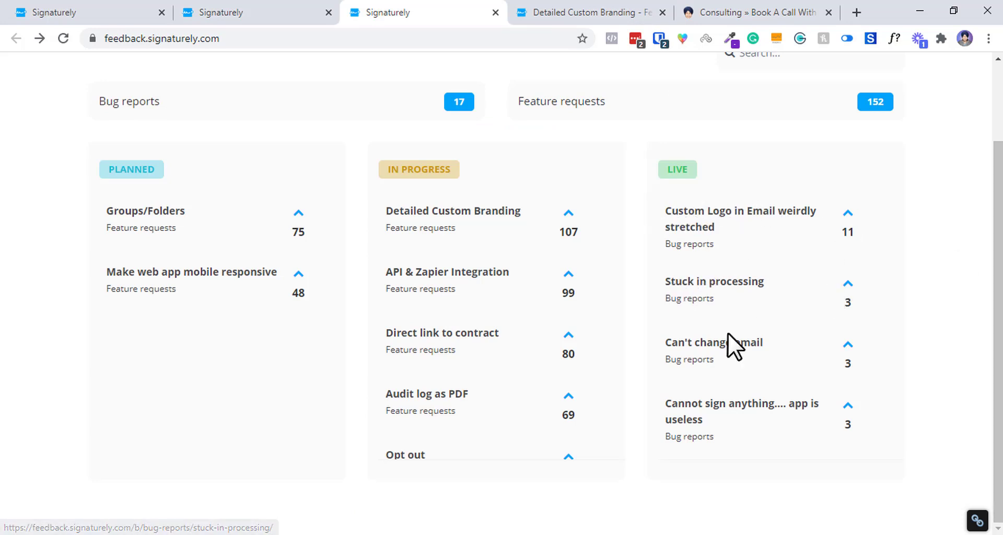
Read the 'Can't change email' bug report's comments, then close the Detailed Custom Branding and signing tabs.
{"action": "left_click", "coordinate": [719, 346]}
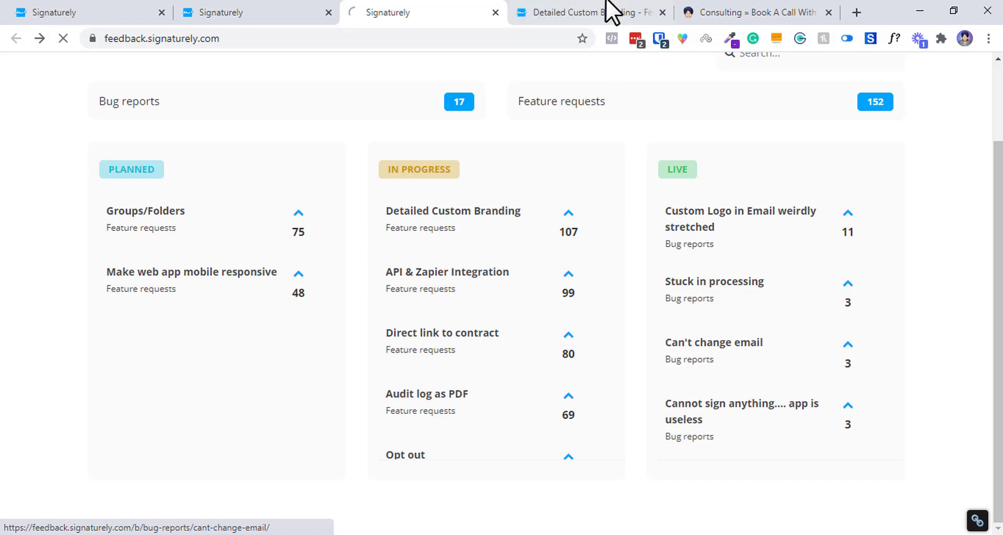
{"action": "left_click", "coordinate": [662, 12]}
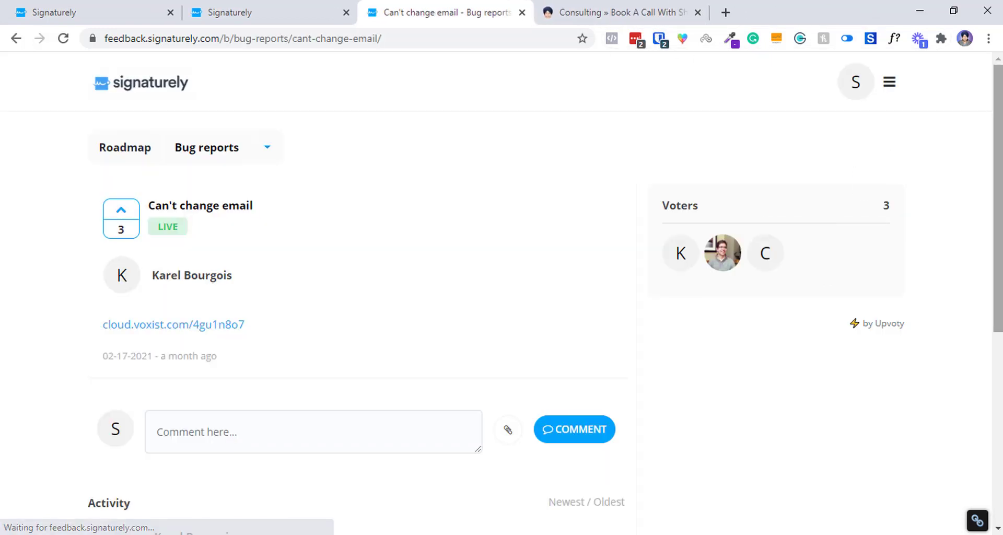
{"action": "scroll", "coordinate": [538, 293], "scroll_direction": "down", "scroll_amount": 3}
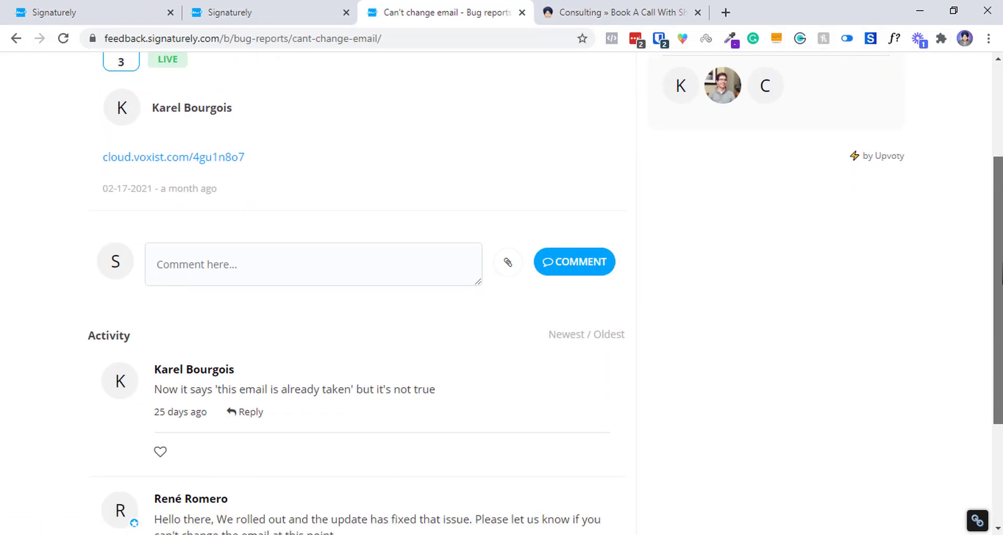
{"action": "left_click_drag", "start_coordinate": [1002, 277], "coordinate": [1002, 386]}
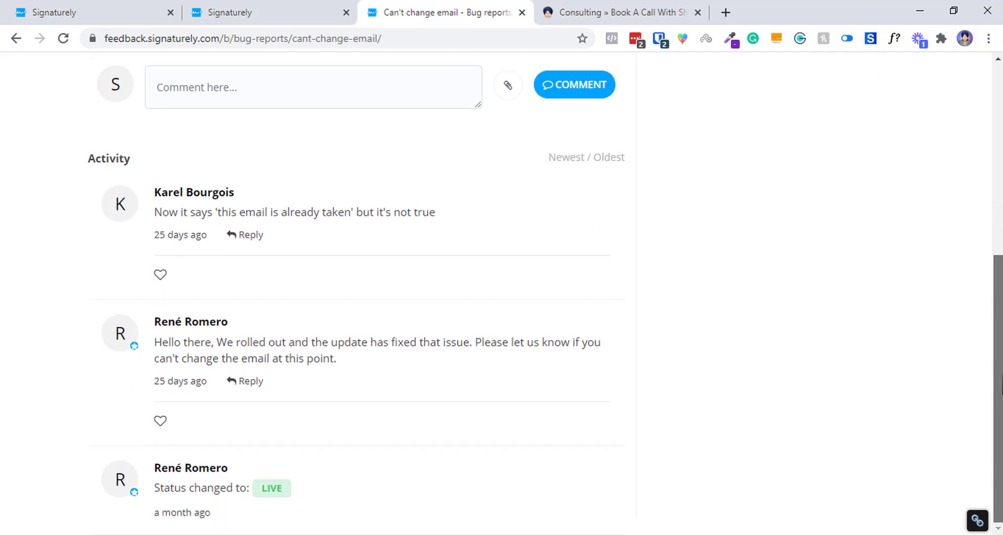
{"action": "left_click_drag", "start_coordinate": [998, 460], "coordinate": [972, 210]}
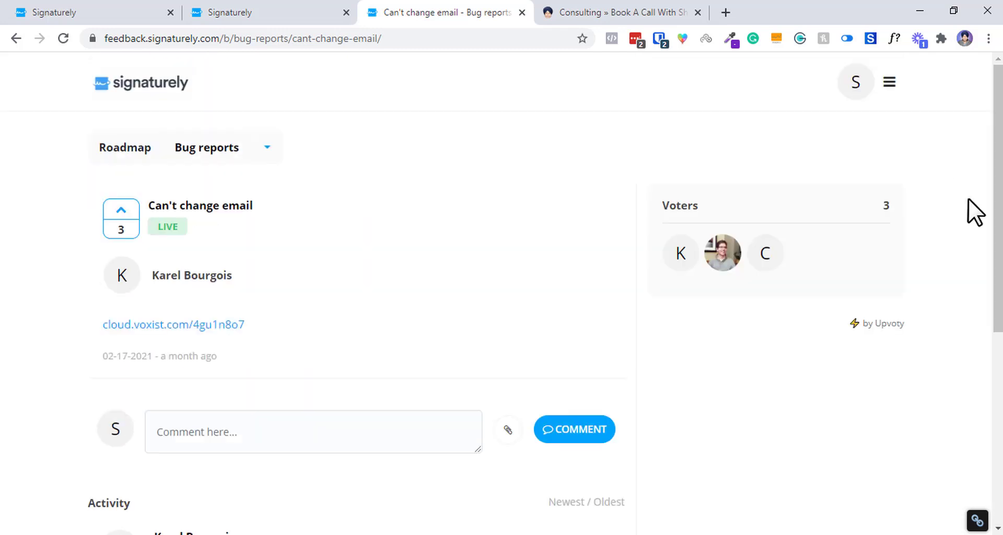
{"action": "left_click", "coordinate": [139, 83]}
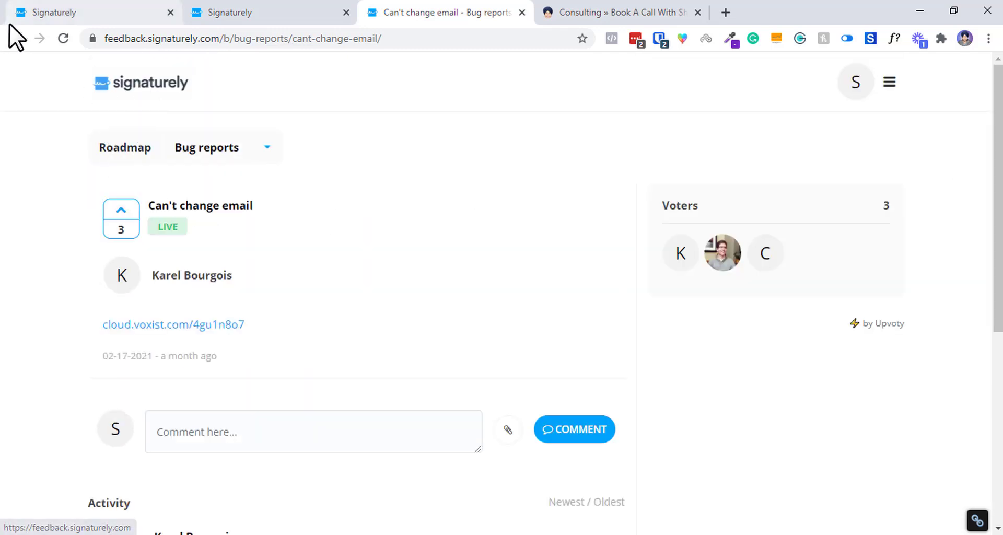
{"action": "left_click", "coordinate": [336, 11]}
{"action": "left_click", "coordinate": [346, 12]}
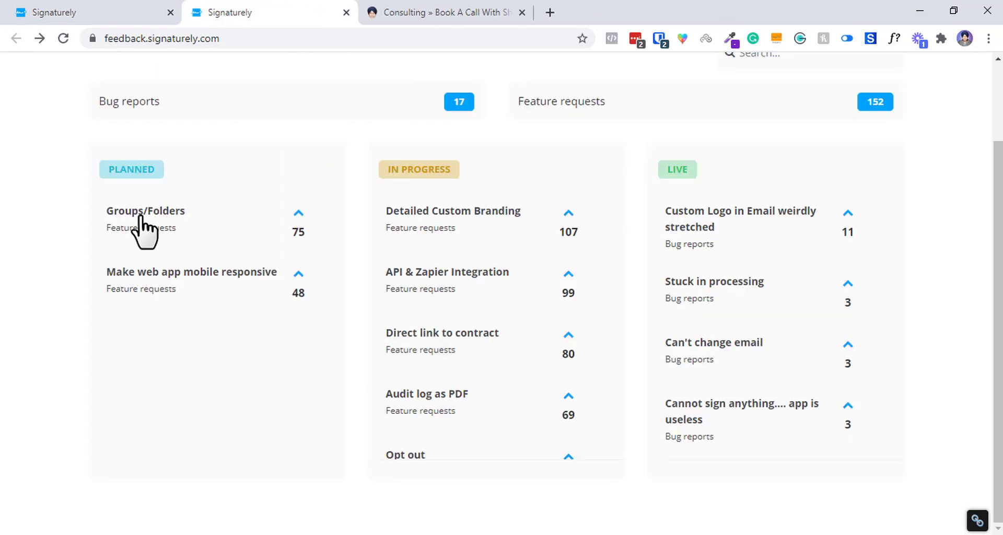
List Completed documents showing Podcast Guest Form, dismiss the date filter, and return to the feedback roadmap.
{"action": "left_click", "coordinate": [40, 12]}
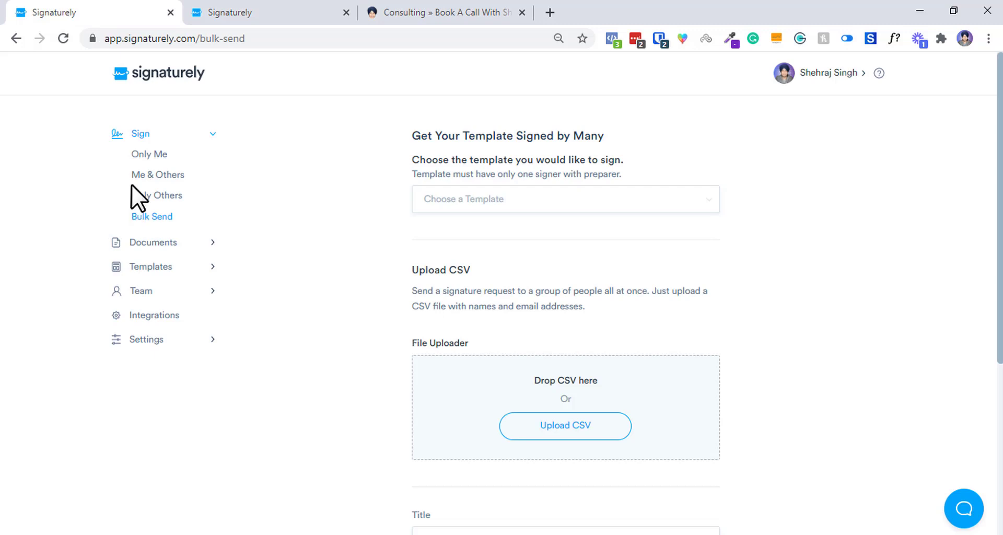
{"action": "left_click", "coordinate": [140, 156]}
{"action": "left_click", "coordinate": [155, 242]}
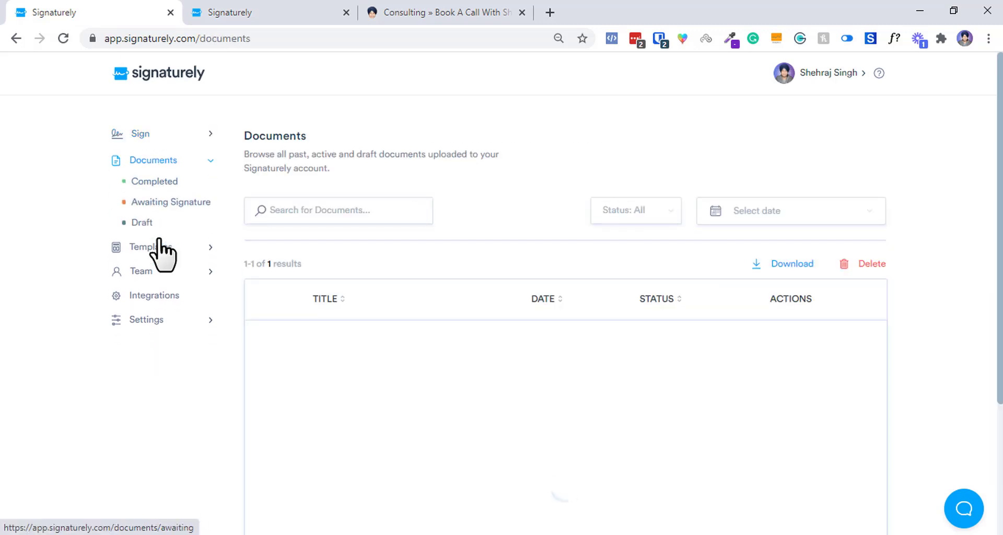
{"action": "left_click", "coordinate": [156, 178]}
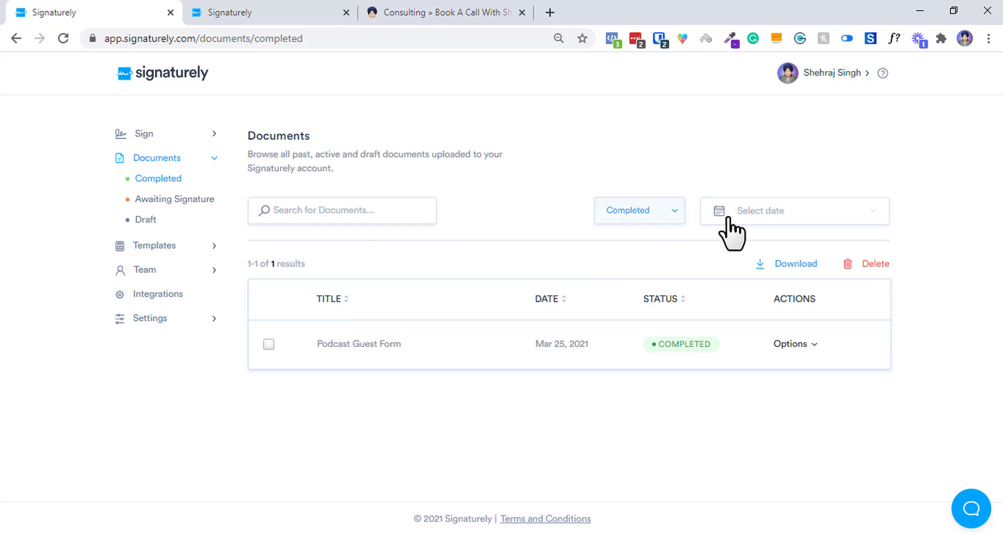
{"action": "left_click", "coordinate": [787, 211]}
{"action": "left_click", "coordinate": [309, 219]}
{"action": "mouse_move", "coordinate": [324, 342]}
{"action": "left_mouse_down"}
{"action": "mouse_move", "coordinate": [367, 343]}
{"action": "mouse_move", "coordinate": [313, 363]}
{"action": "mouse_move", "coordinate": [326, 345]}
{"action": "left_mouse_up"}
{"action": "left_click", "coordinate": [411, 246]}
{"action": "left_click", "coordinate": [283, 11]}
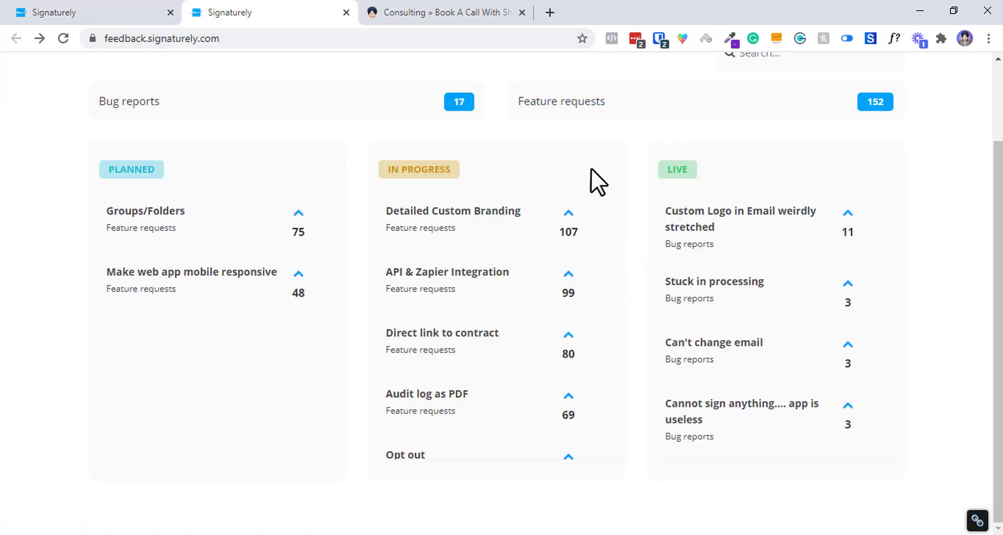
Open the Opt out bug report, then return to the roadmap board.
{"action": "left_click_drag", "start_coordinate": [587, 237], "coordinate": [573, 441]}
{"action": "left_click", "coordinate": [601, 381]}
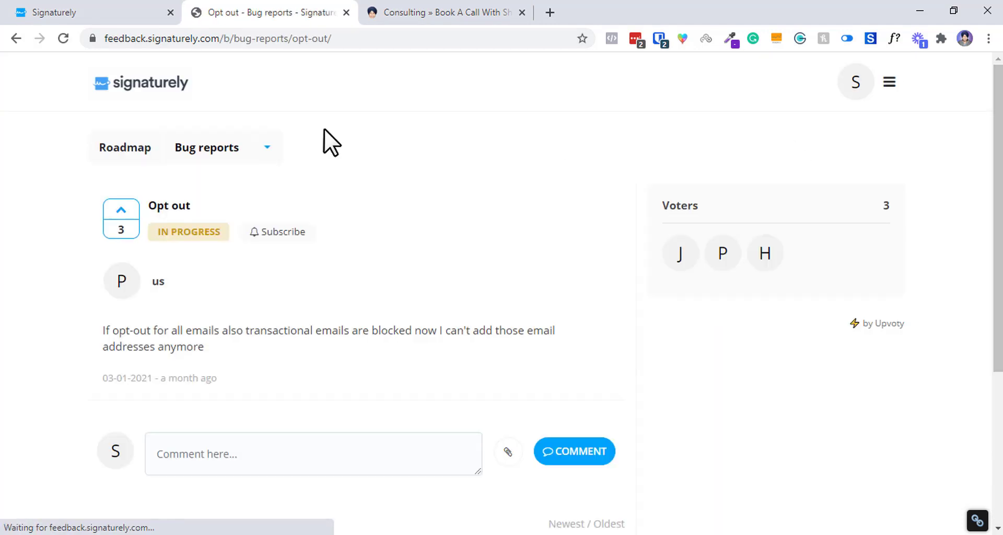
{"action": "left_click", "coordinate": [146, 93]}
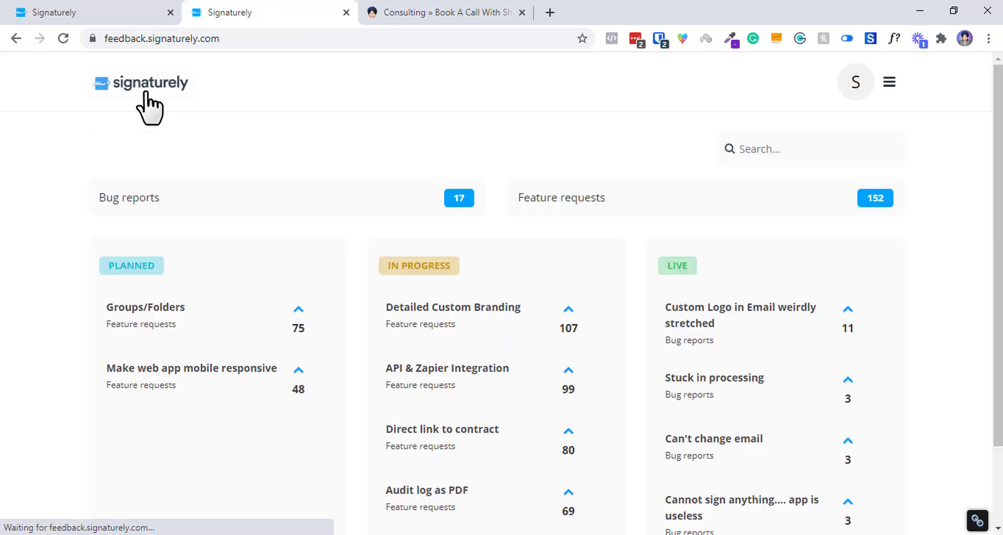
Scan the lower entries of the Live column, then switch back to the completed documents tab.
{"action": "scroll", "coordinate": [998, 250], "scroll_direction": "down", "scroll_amount": 2}
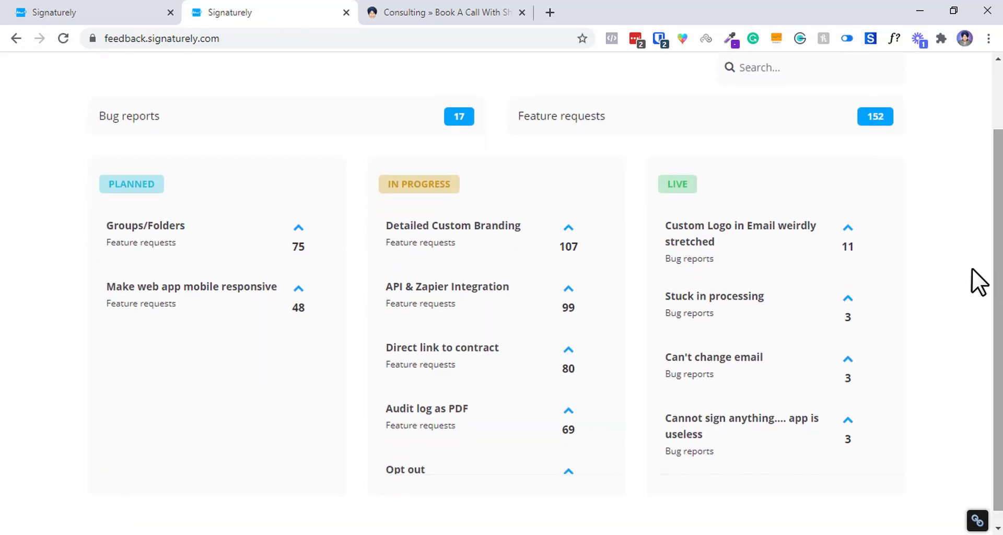
{"action": "left_click_drag", "start_coordinate": [722, 163], "coordinate": [840, 407]}
{"action": "left_click", "coordinate": [878, 405]}
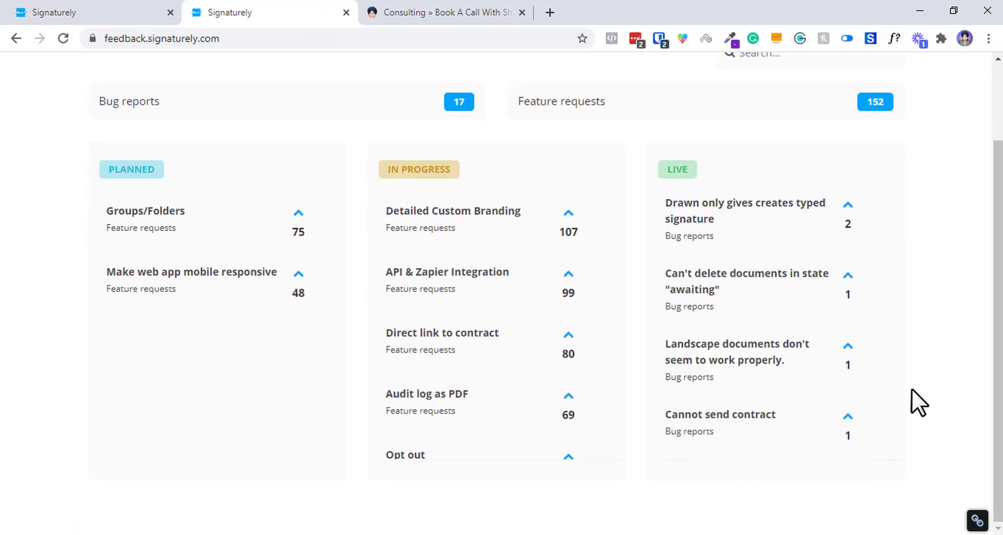
{"action": "scroll", "coordinate": [916, 384], "scroll_direction": "up", "scroll_amount": 2}
{"action": "left_click_drag", "start_coordinate": [916, 383], "coordinate": [793, 124]}
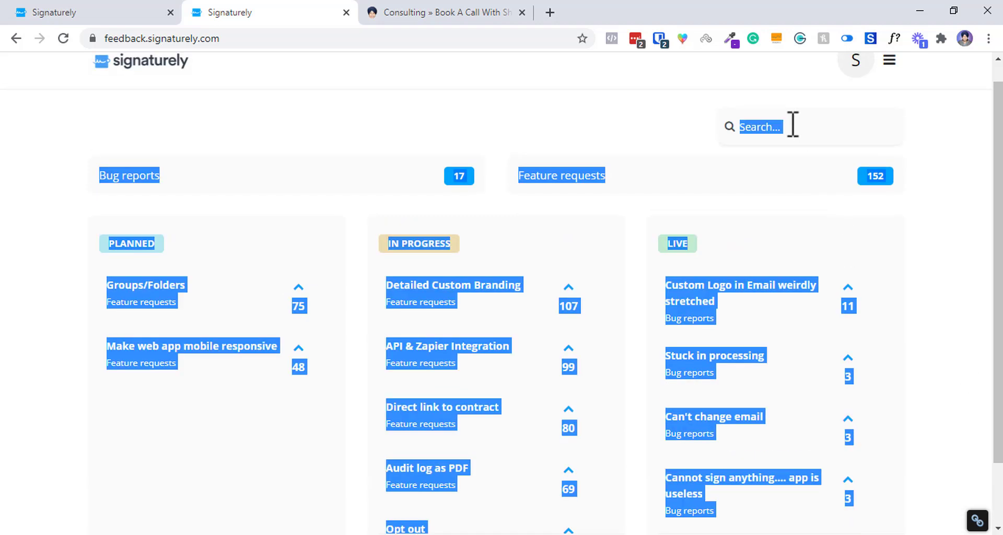
{"action": "left_click", "coordinate": [757, 211]}
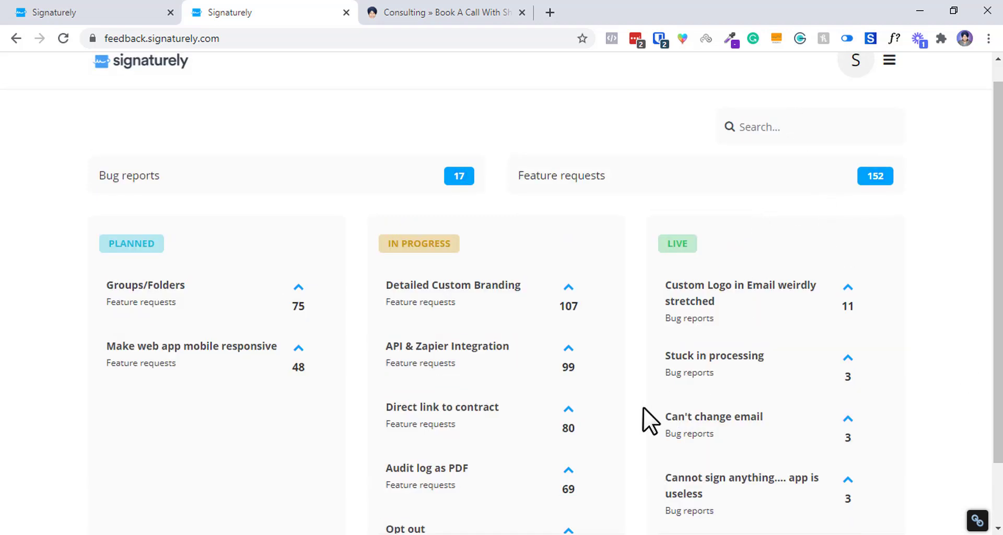
{"action": "left_click", "coordinate": [473, 533]}
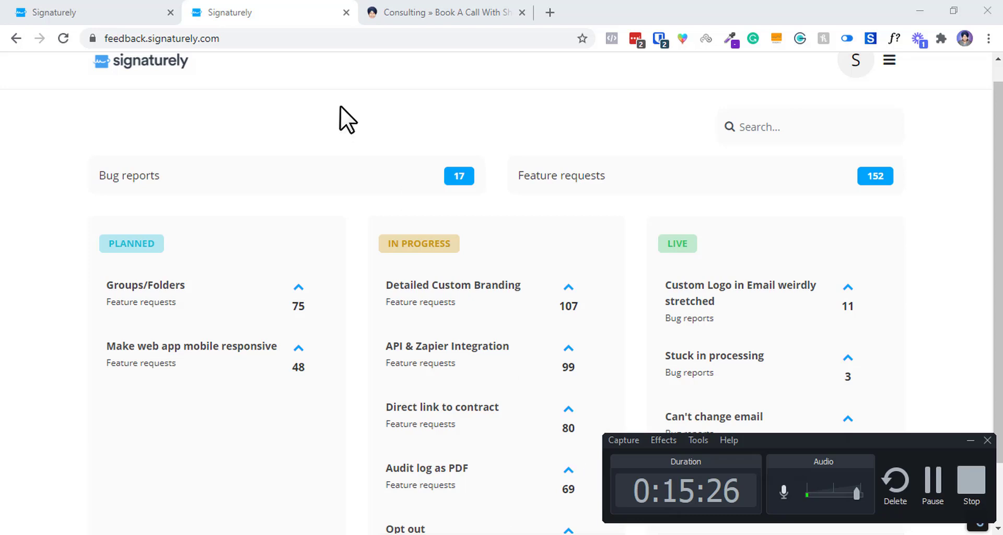
{"action": "left_click", "coordinate": [124, 6]}
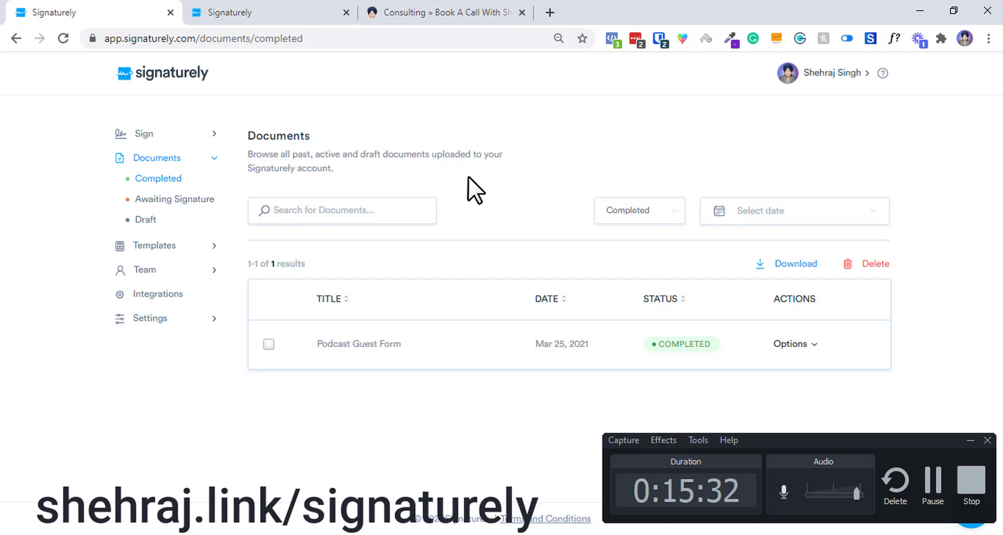
Replace the feedback board's address with appsumo.com/signaturely/ and load that page.
{"action": "left_click", "coordinate": [269, 11]}
{"action": "left_click", "coordinate": [239, 38]}
{"action": "type", "text": "p"}
{"action": "key", "text": "BackSpace"}
{"action": "key", "text": "BackSpace"}
{"action": "type", "text": "a"}
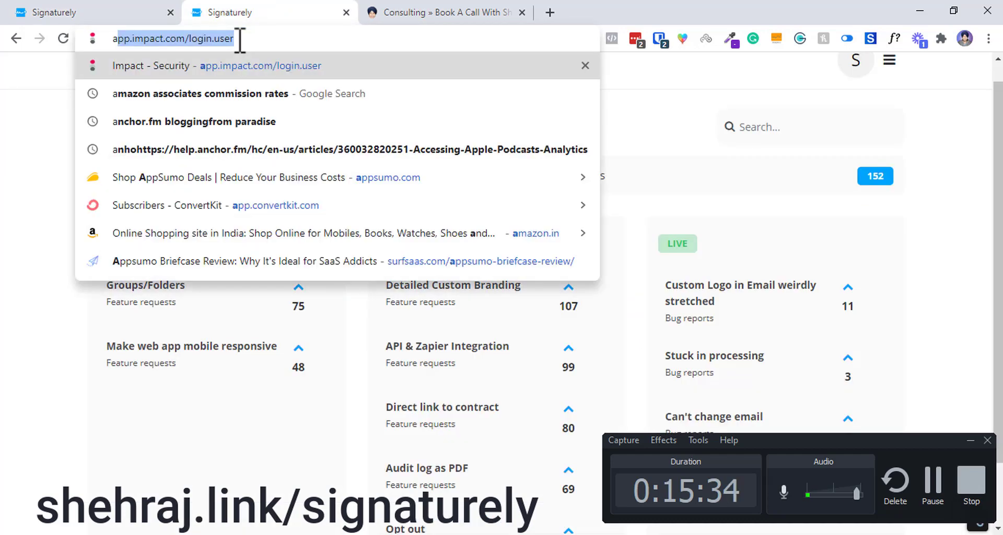
{"action": "key", "text": "BackSpace"}
{"action": "type", "text": "pps"}
{"action": "key", "text": "Right"}
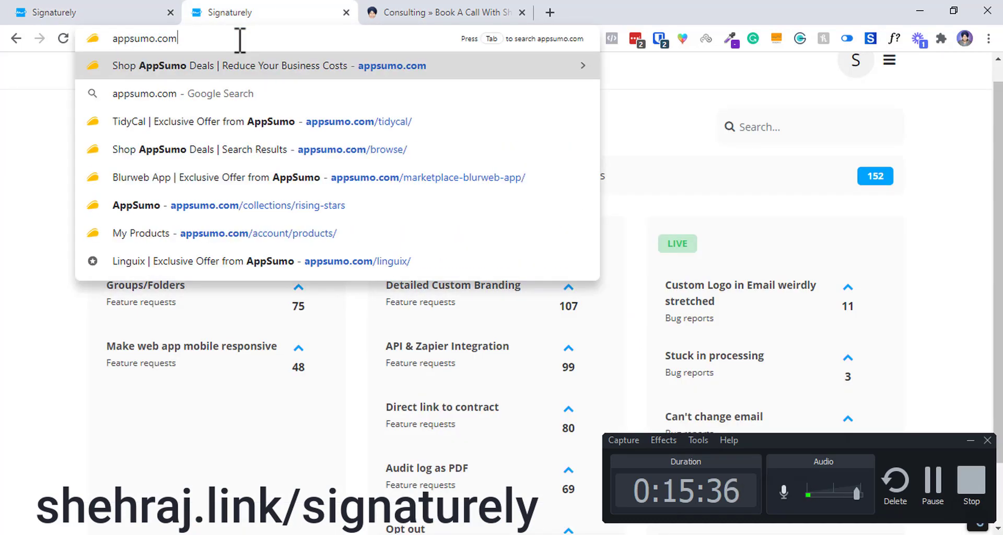
{"action": "type", "text": "/si"}
{"action": "key", "text": "Down"}
{"action": "key", "text": "Down"}
{"action": "key", "text": "Down"}
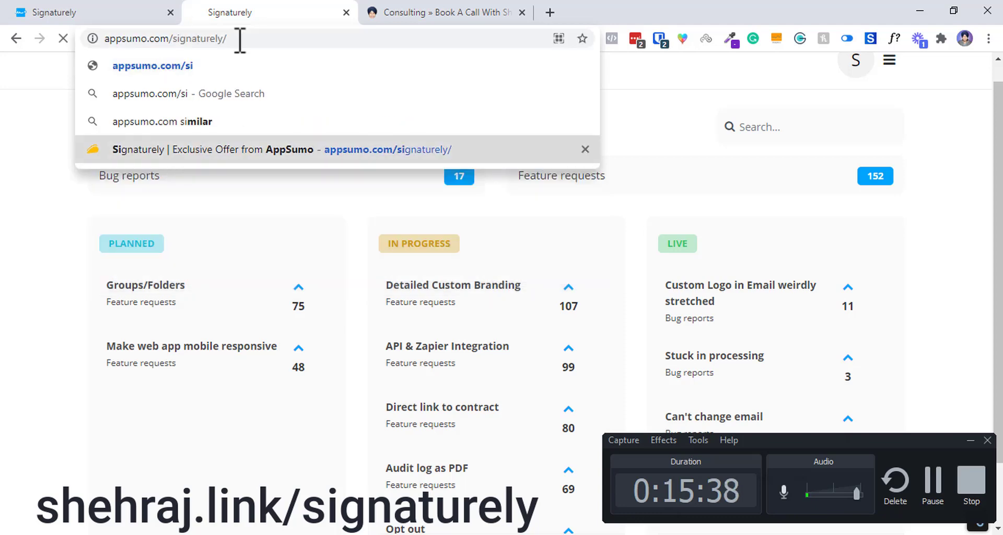
{"action": "key", "text": "Return"}
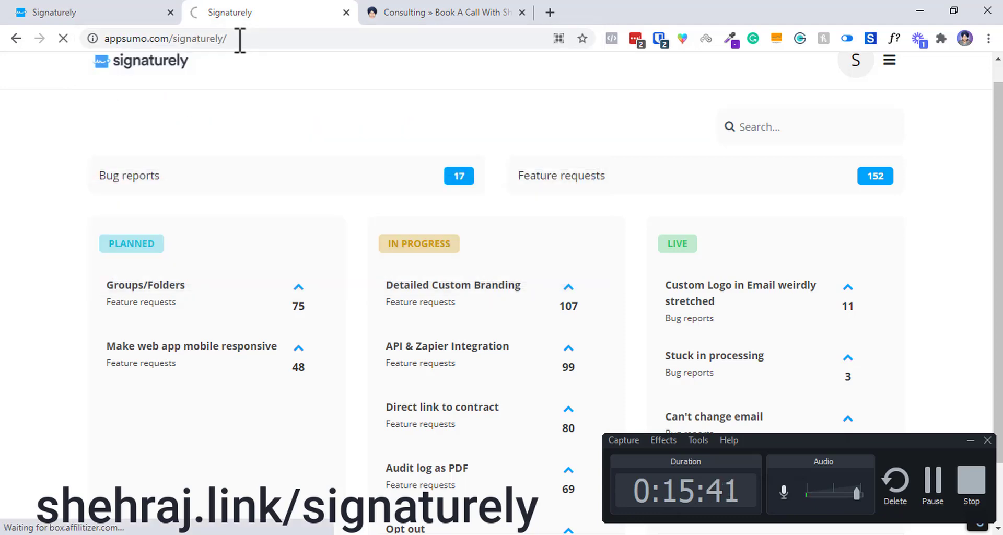